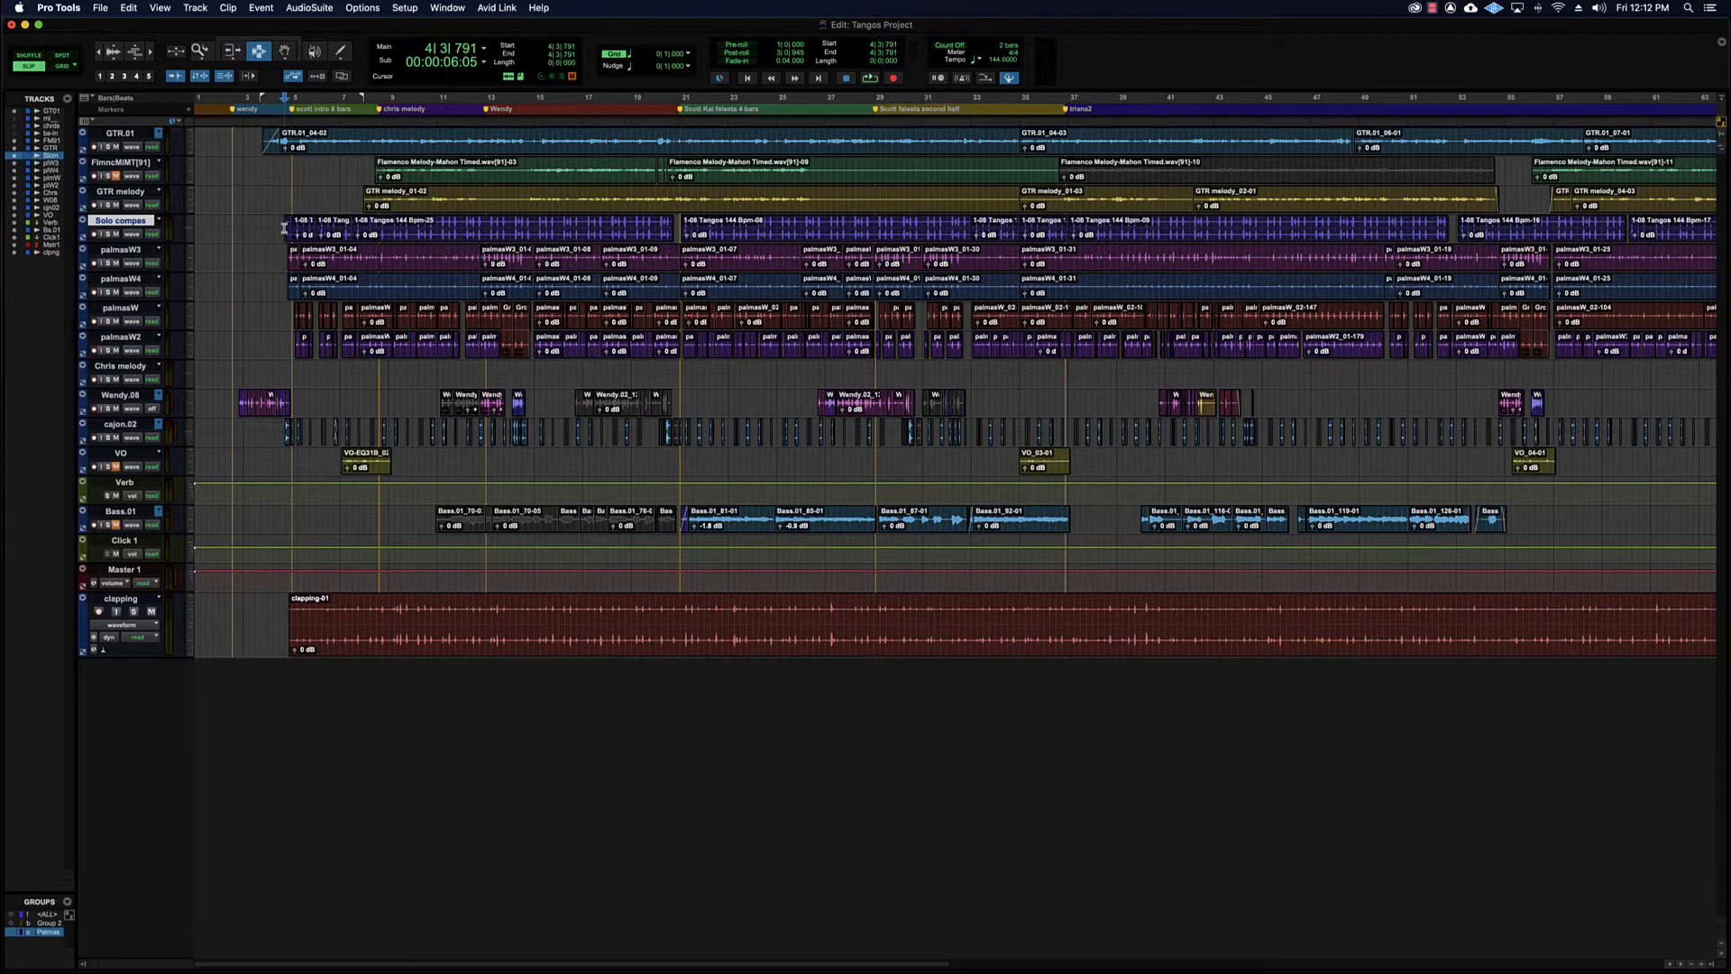
- Play the short cajon.02 clips in the intro section, stopping just after the start of the VO clip
left_click(273, 434)
key("t")
key("t")
key("t")
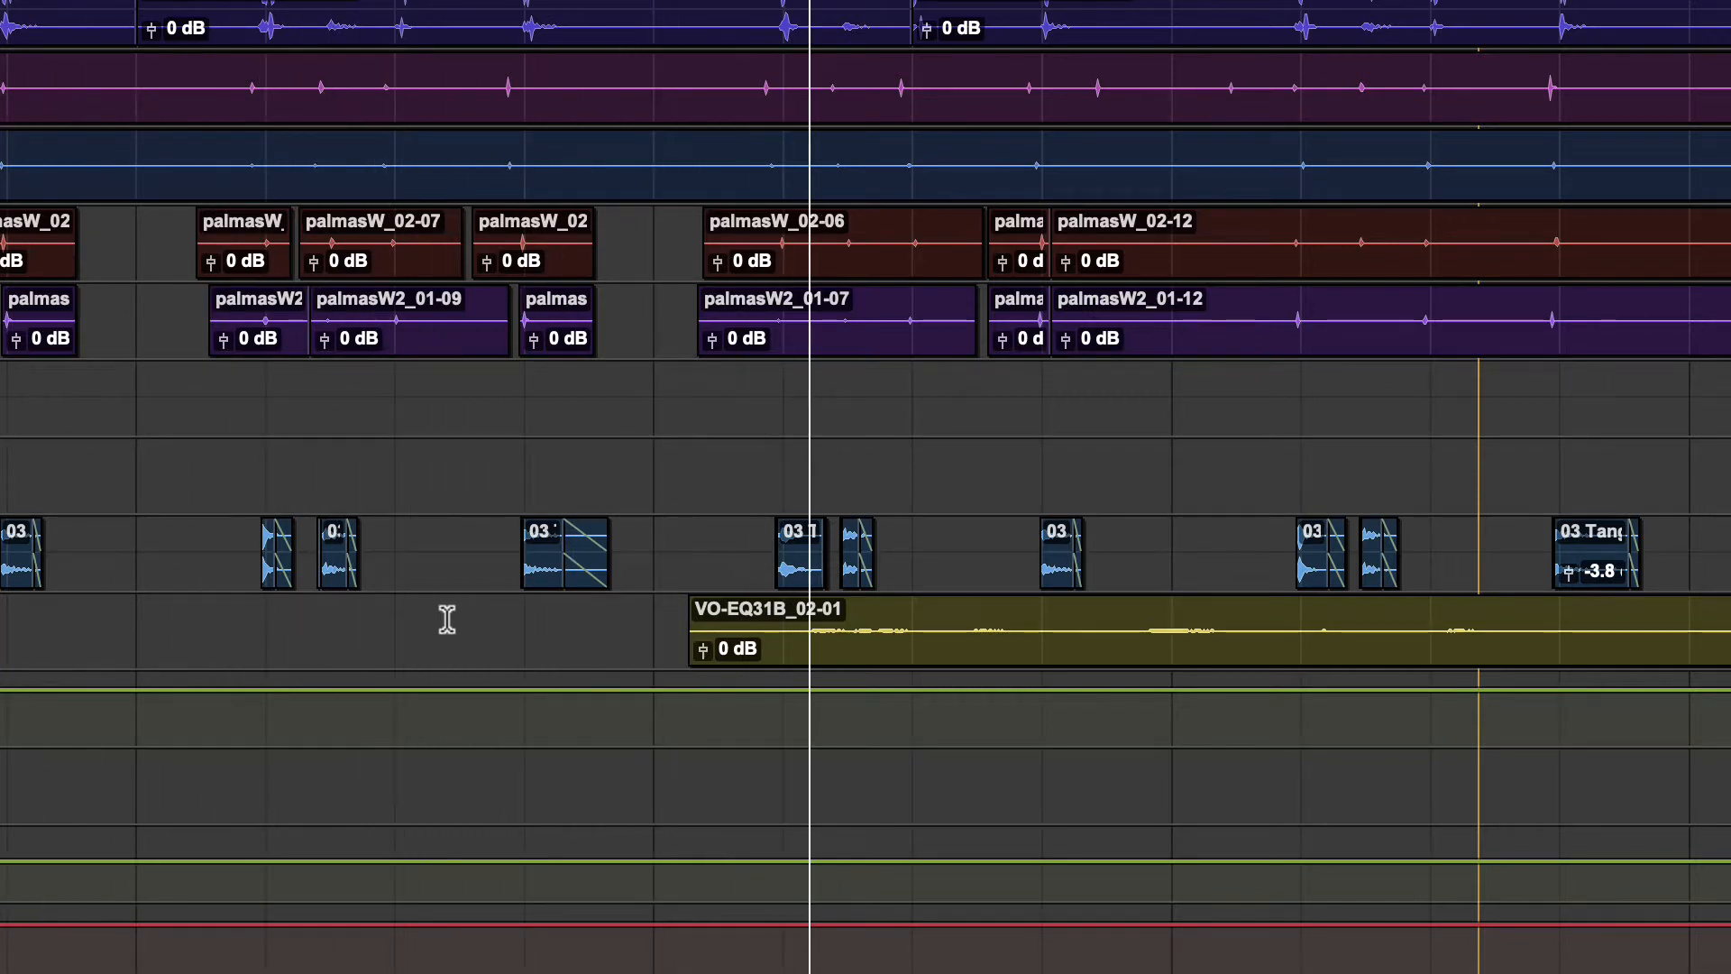
key("space")
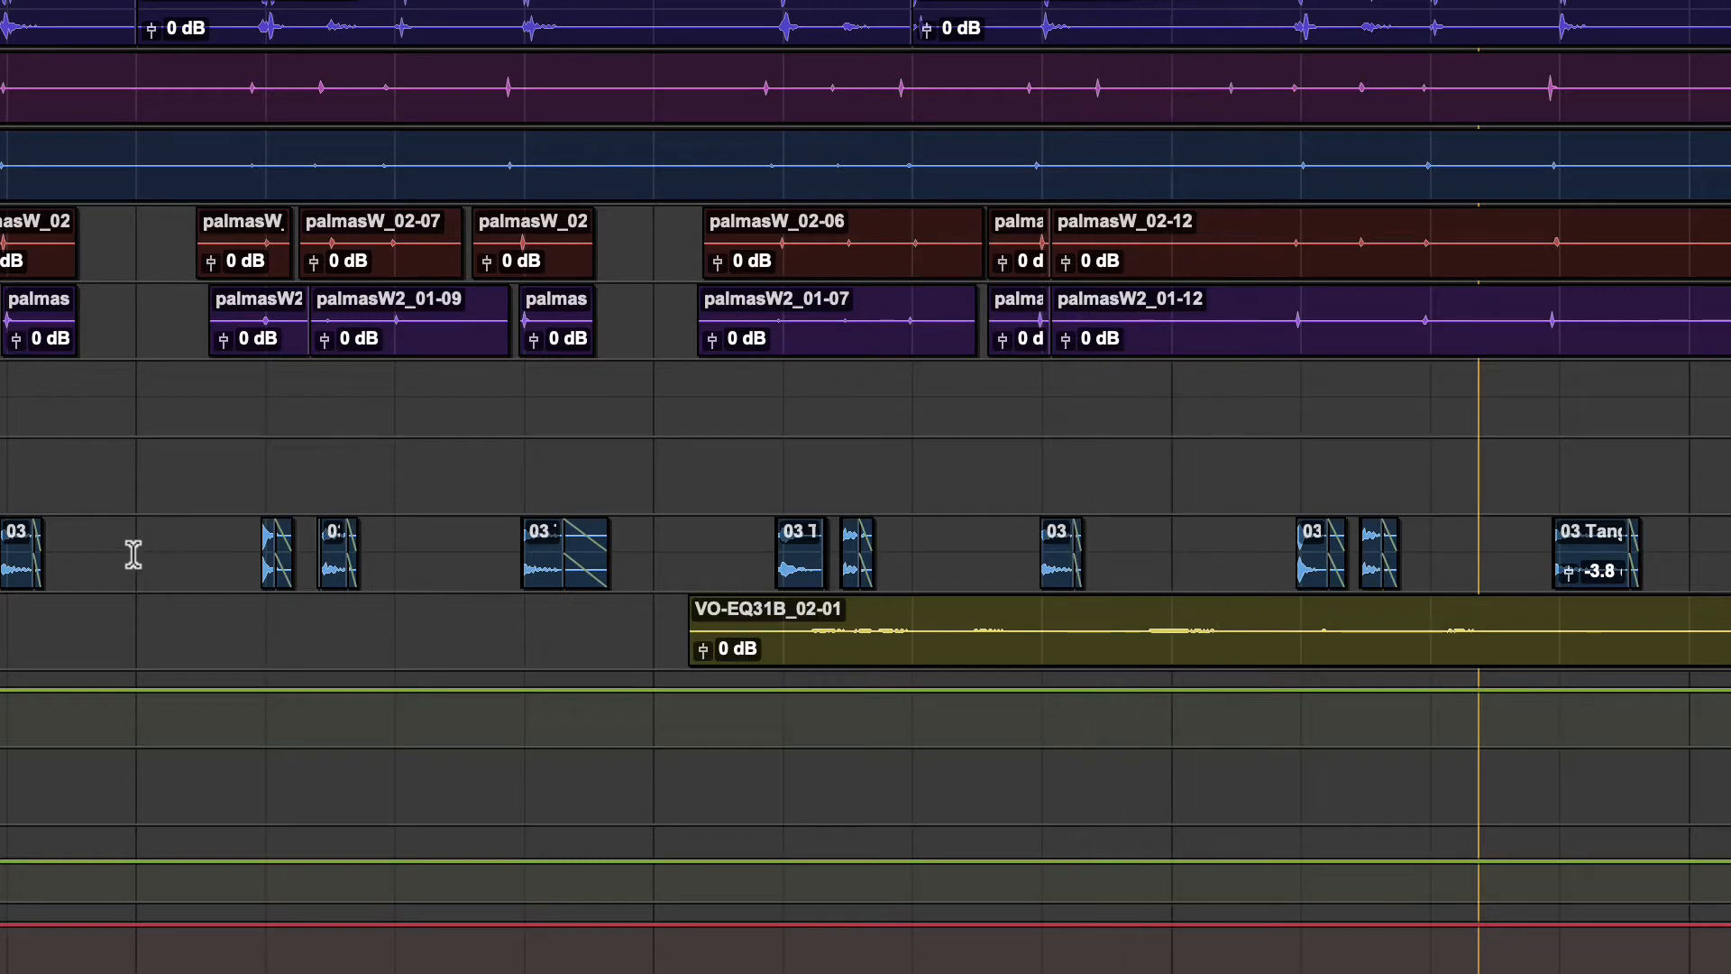
- Select the cajon.02 clips from bar 6 to bar 15 and group them into one clip
left_click_drag(135, 549, 1174, 556)
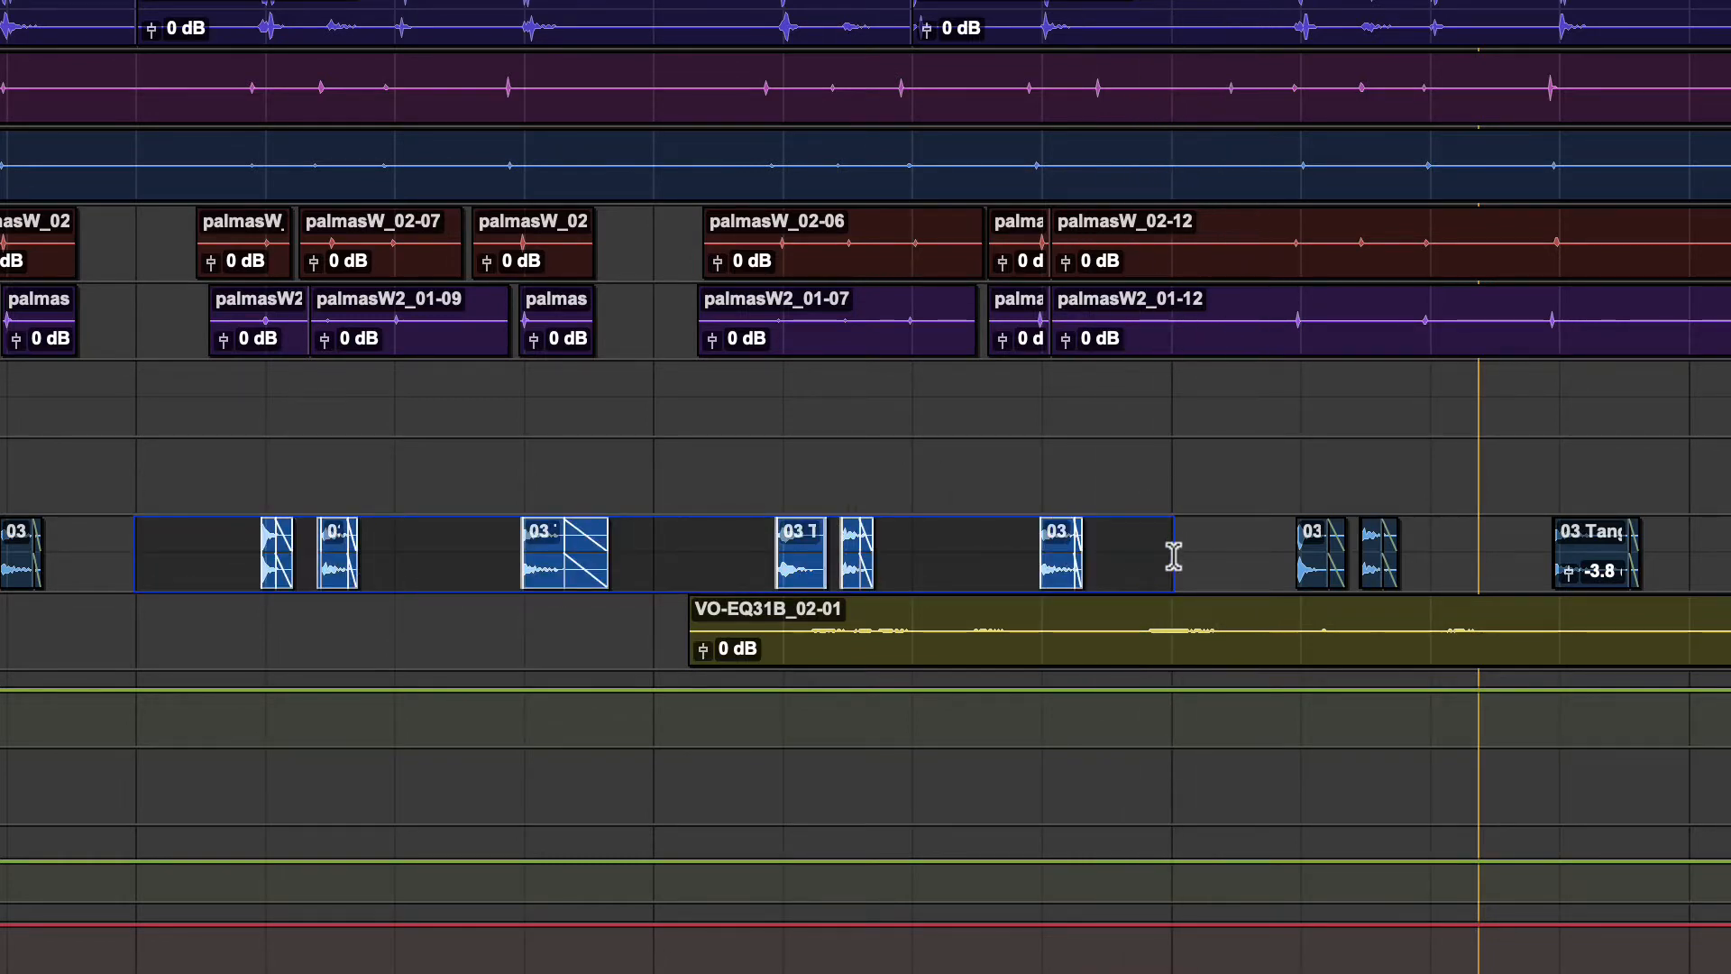
key("r")
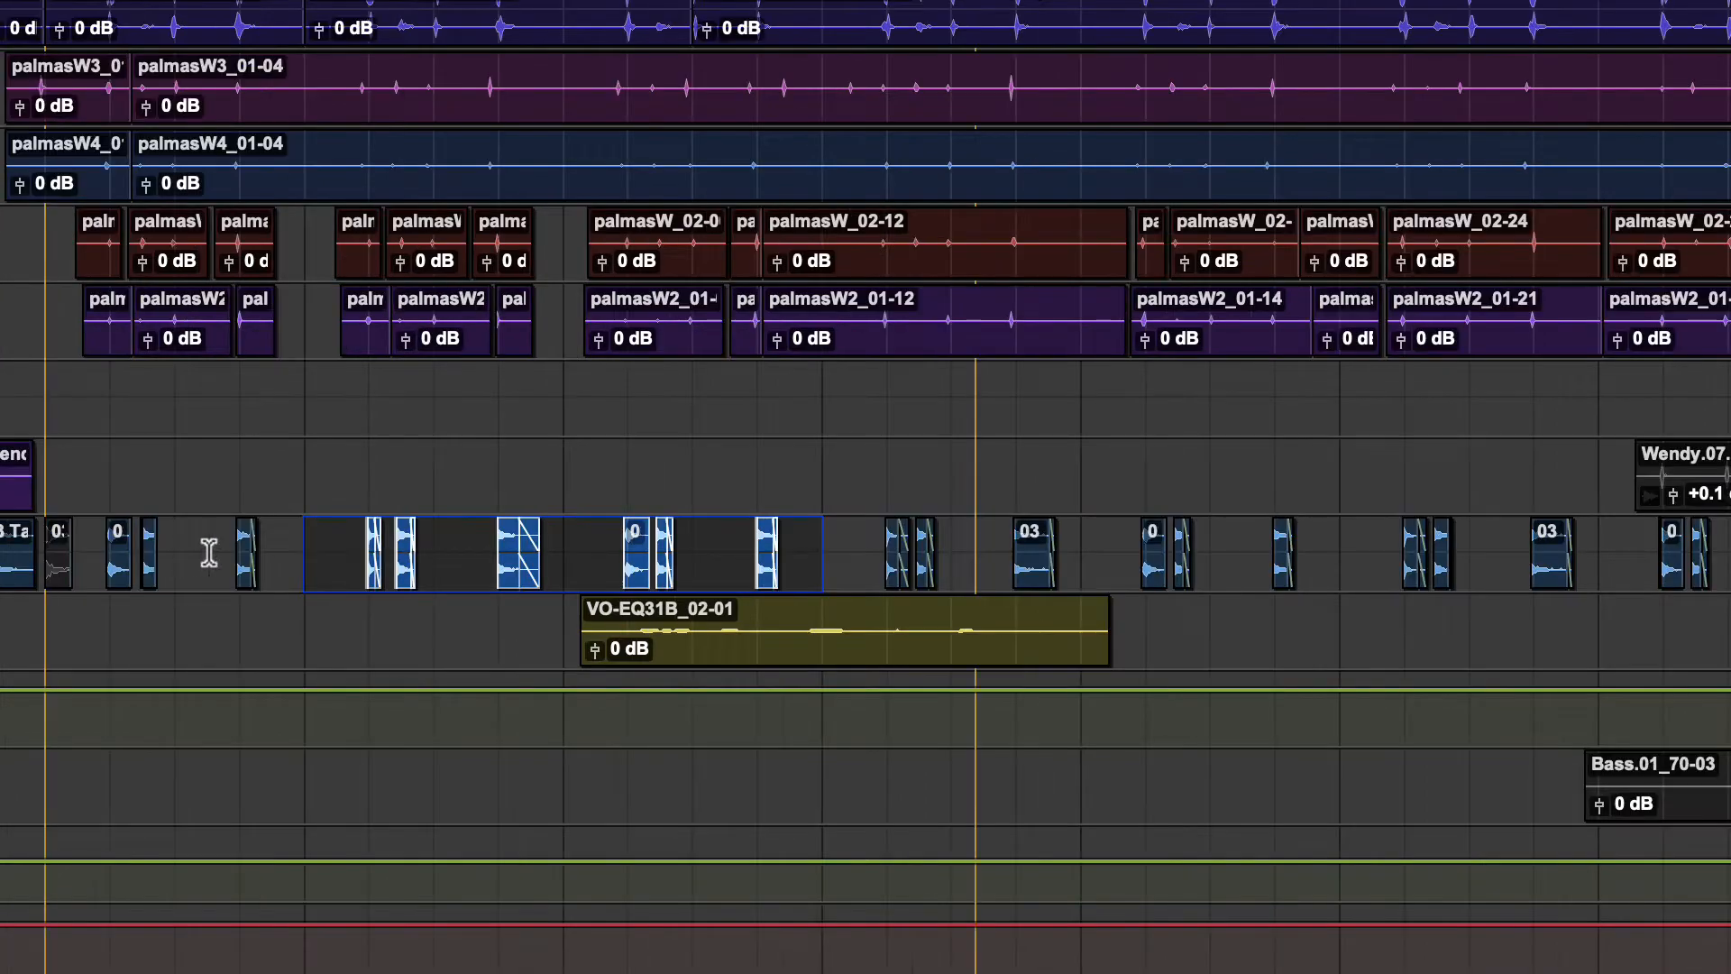
scroll(614, 573, "right", 12)
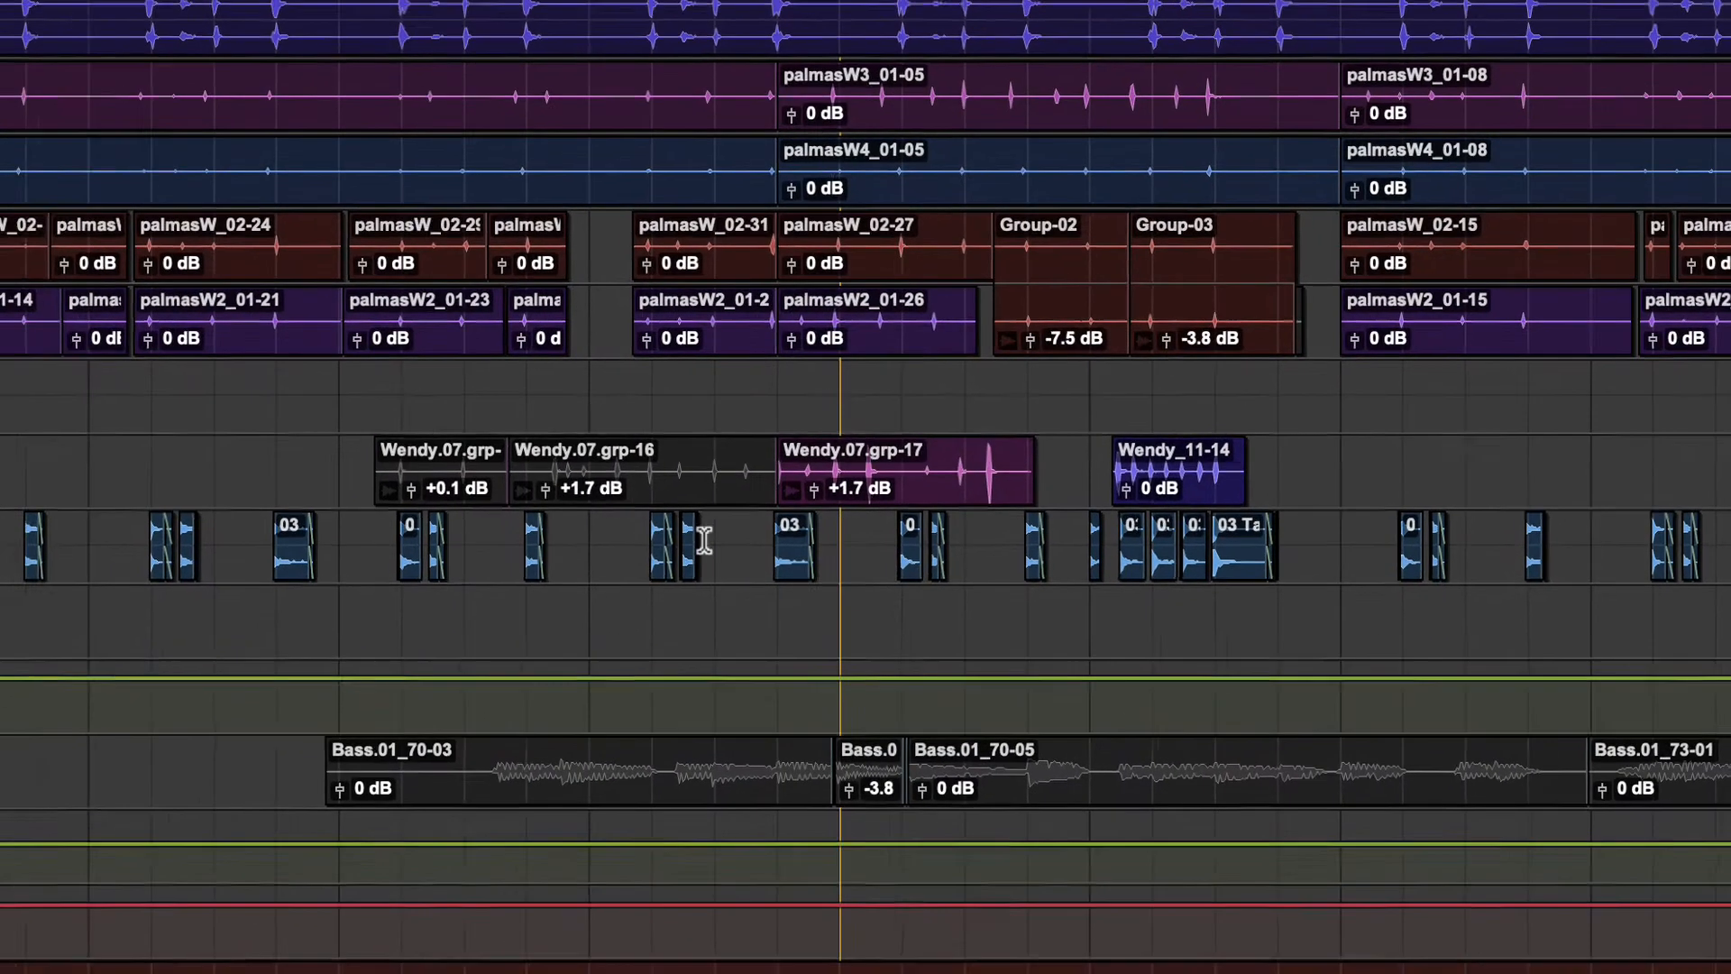
scroll(453, 465, "left", 4)
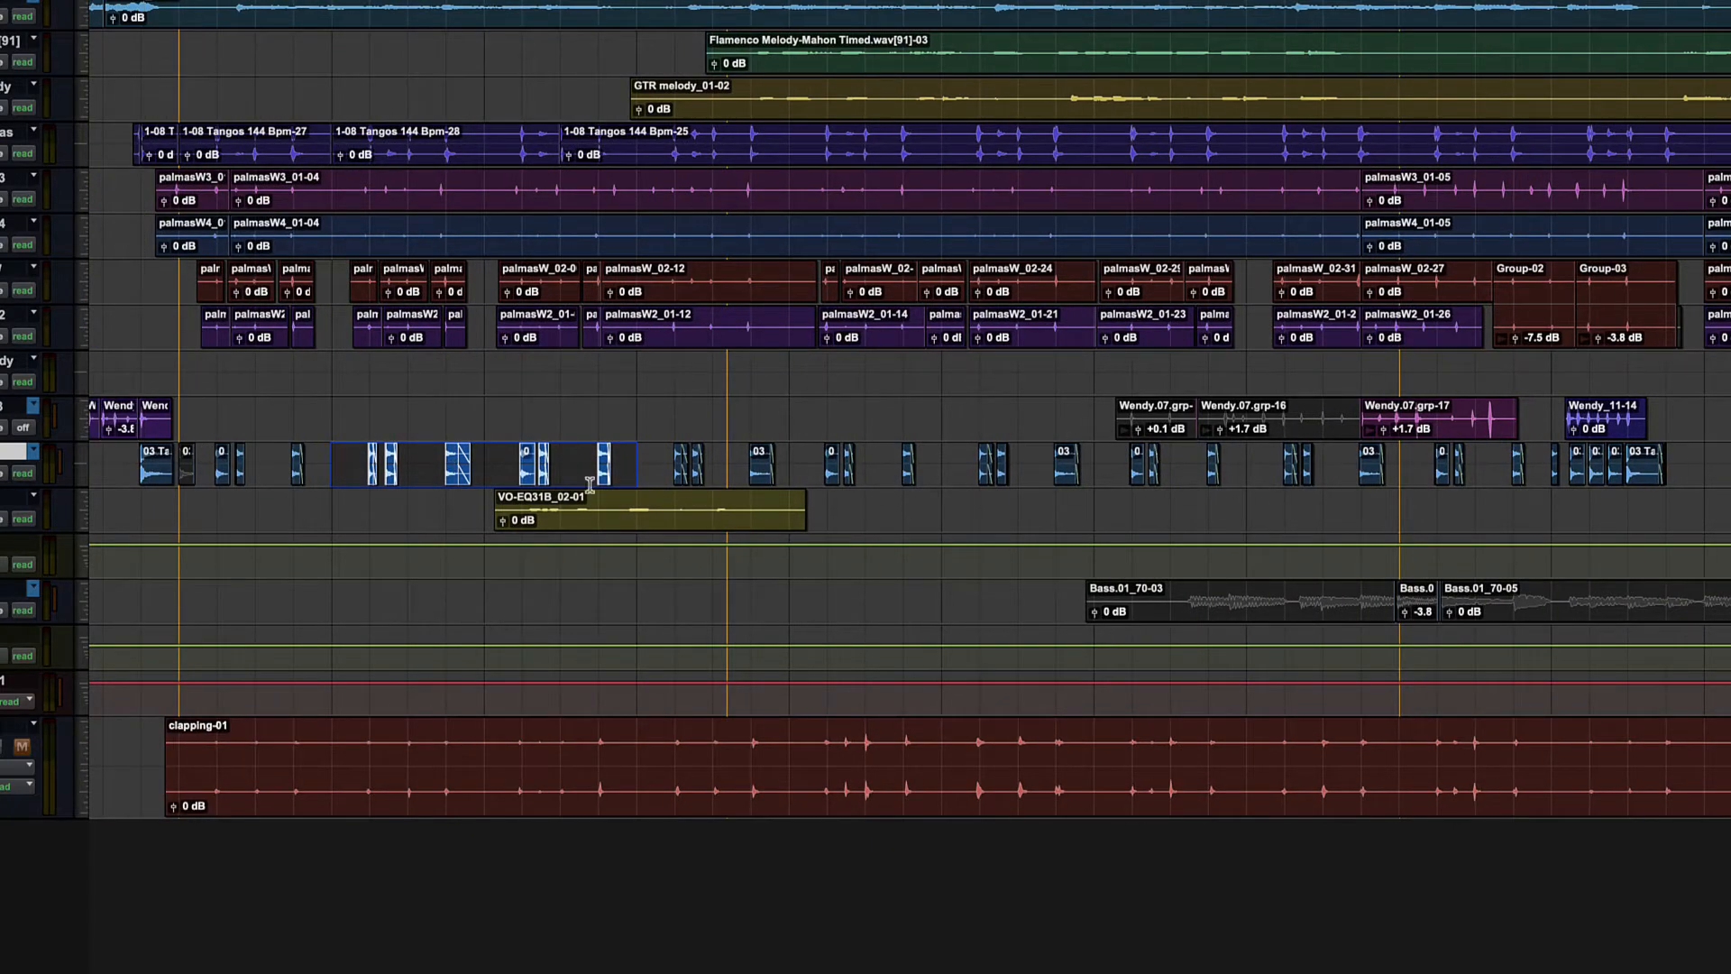
left_click(329, 457)
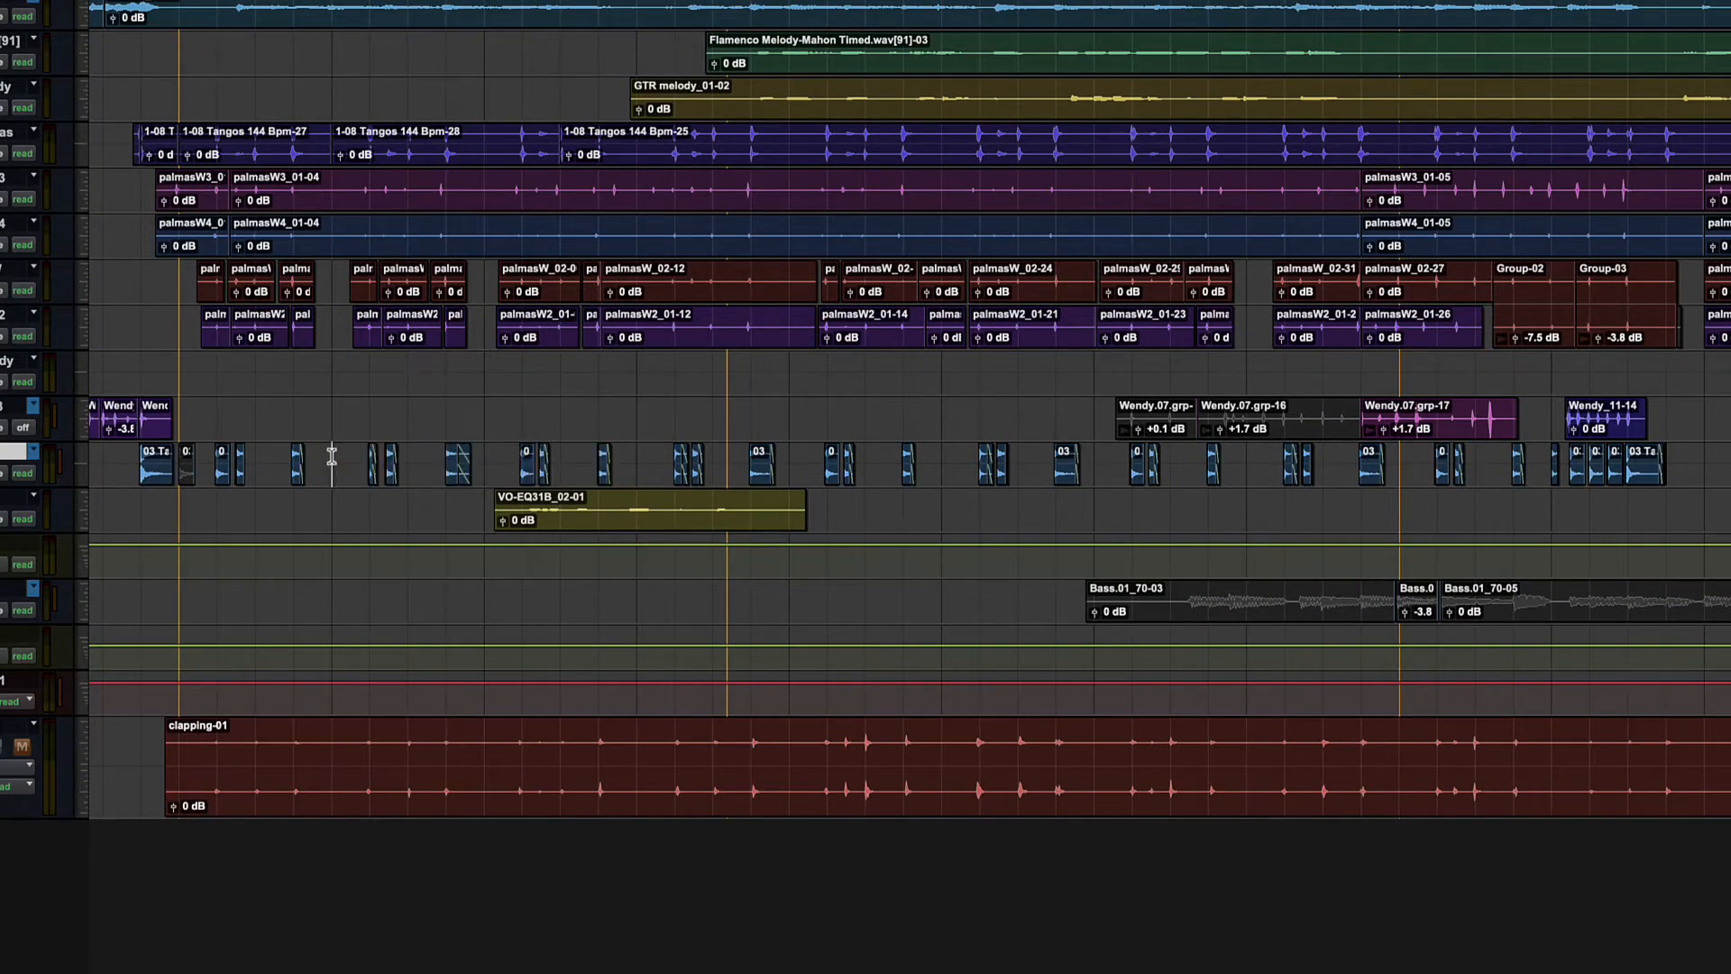
left_click_drag(331, 457, 1696, 457)
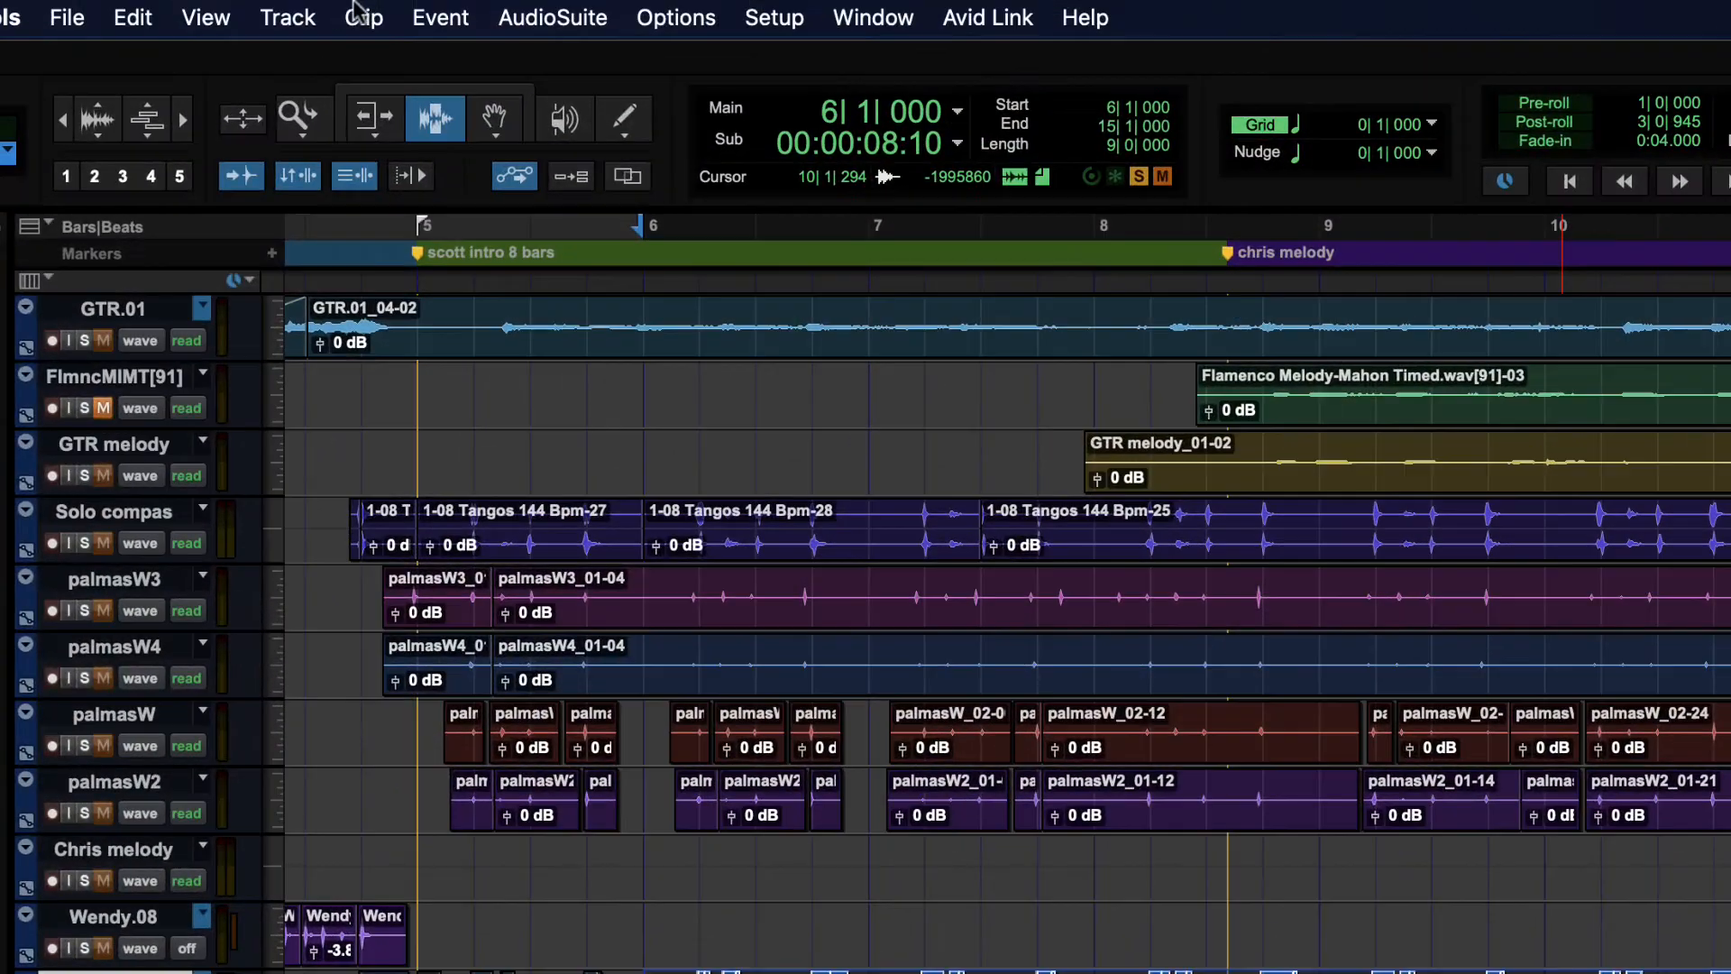
left_click(361, 15)
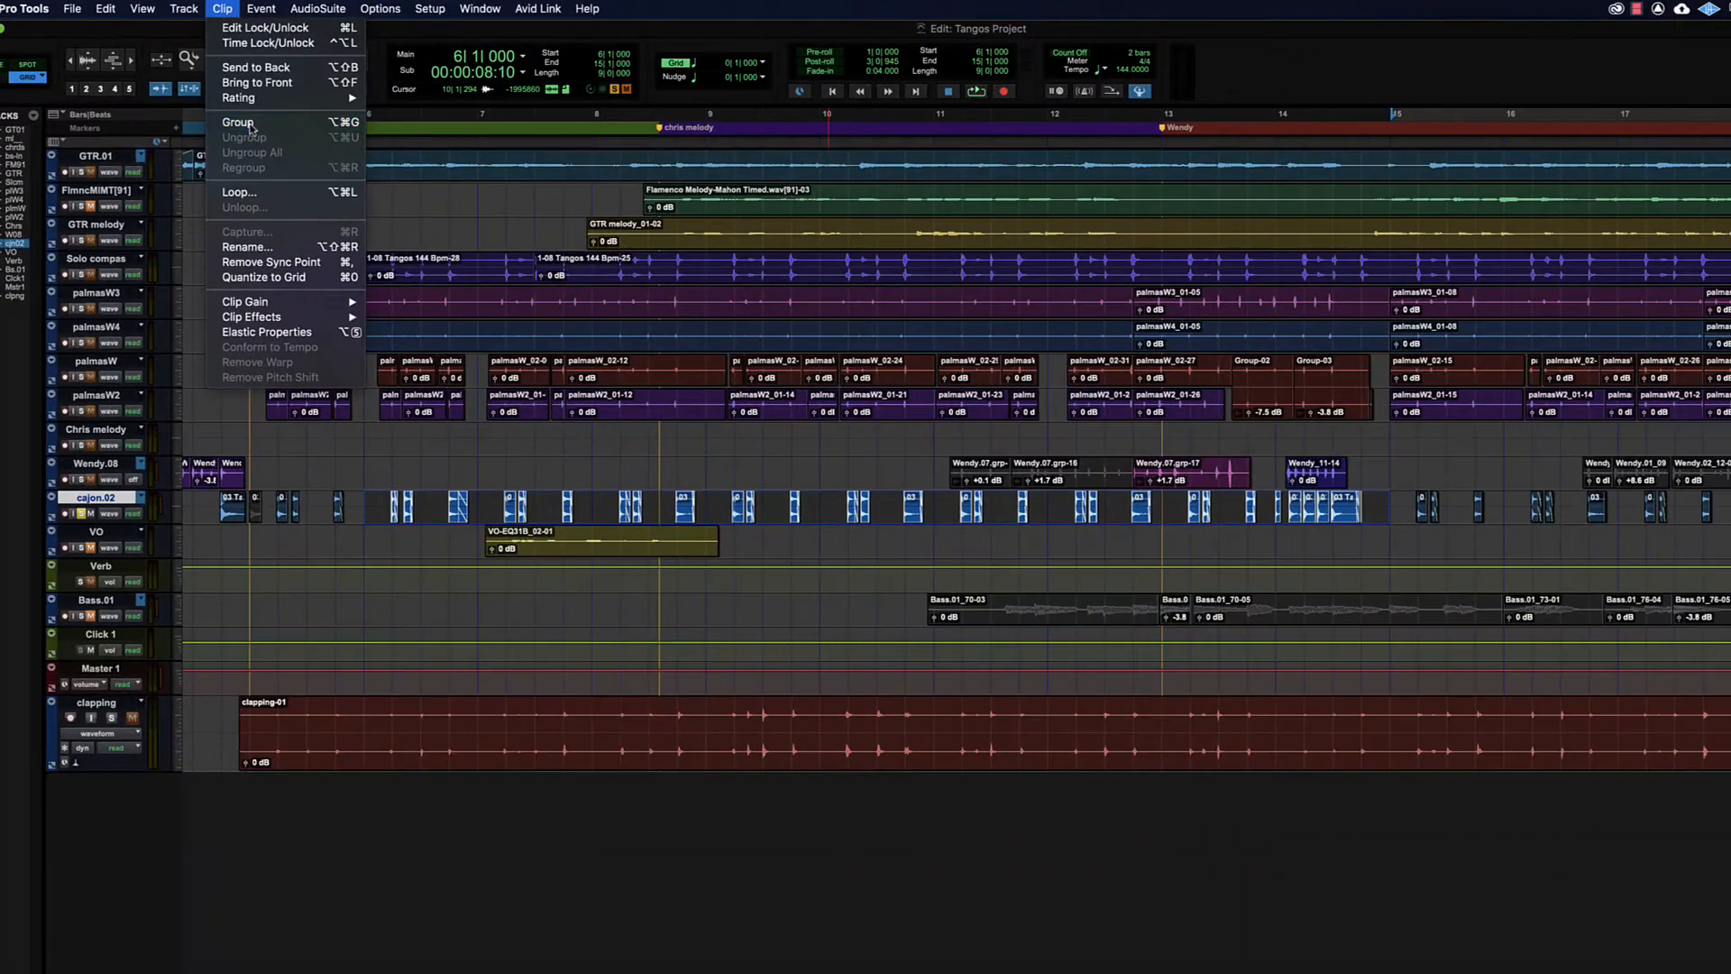
left_click(419, 253)
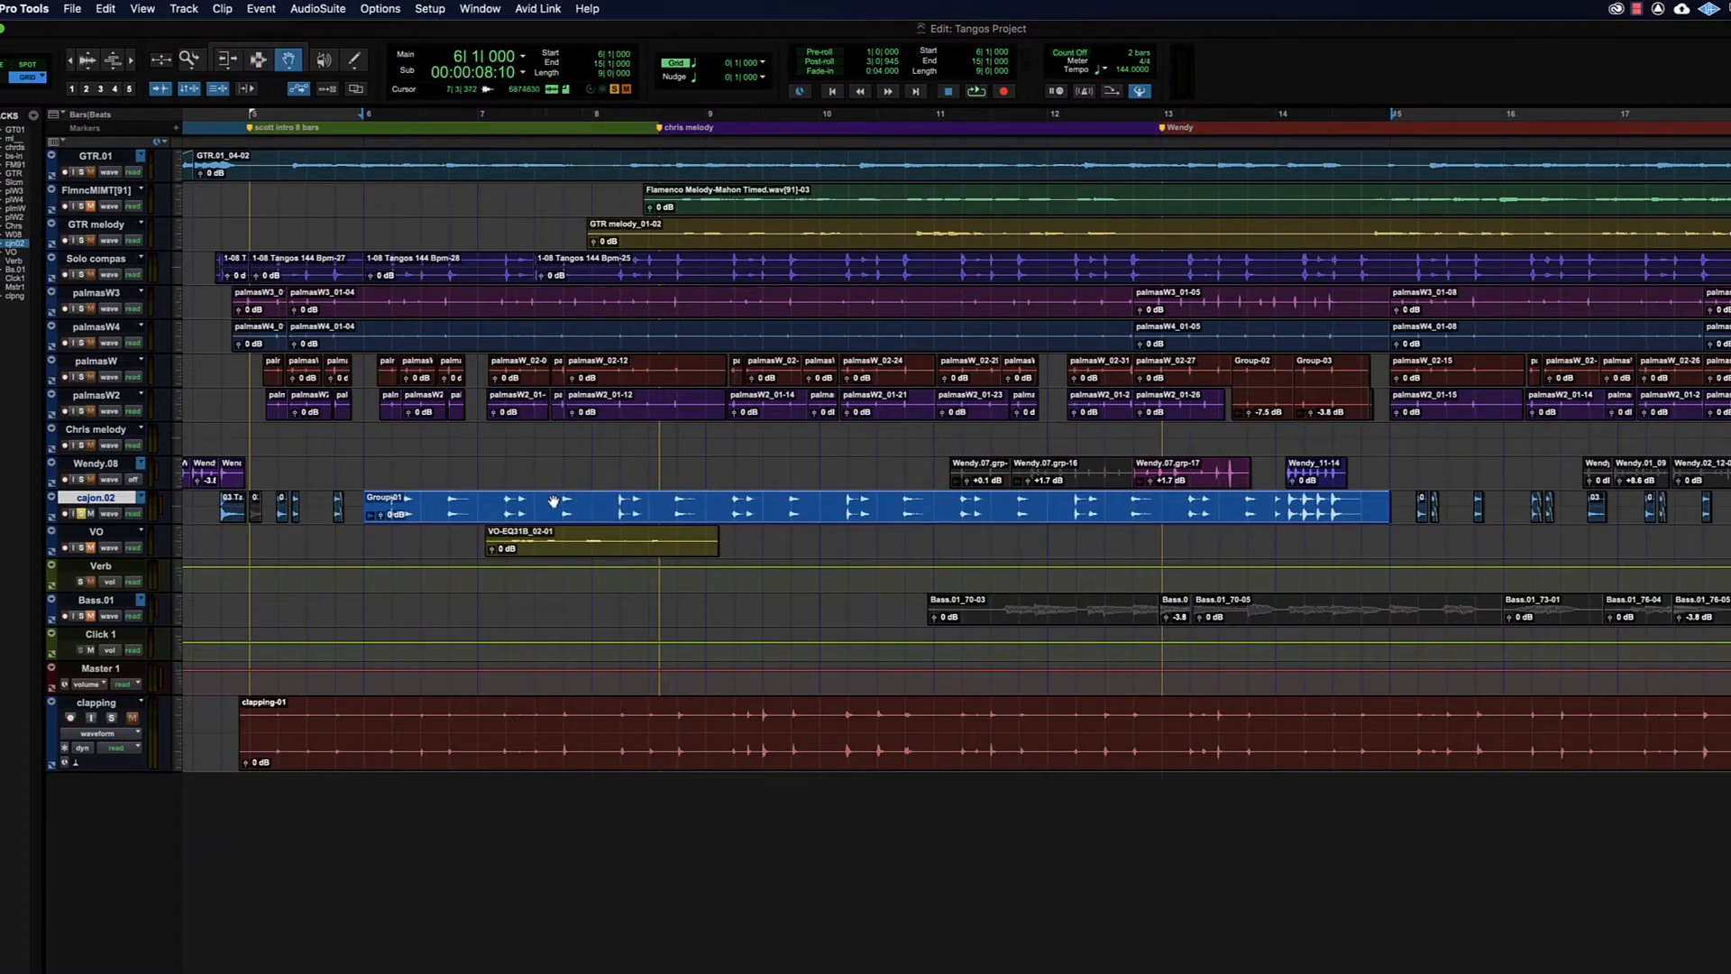
- Try to move the grouped cajon.02 clip further along the timeline, and undo the move
key("F8")
left_click(654, 470)
left_click(1347, 499)
key("r")
key("r")
key("r")
left_click_drag(285, 514, 1625, 523)
key("super+z")
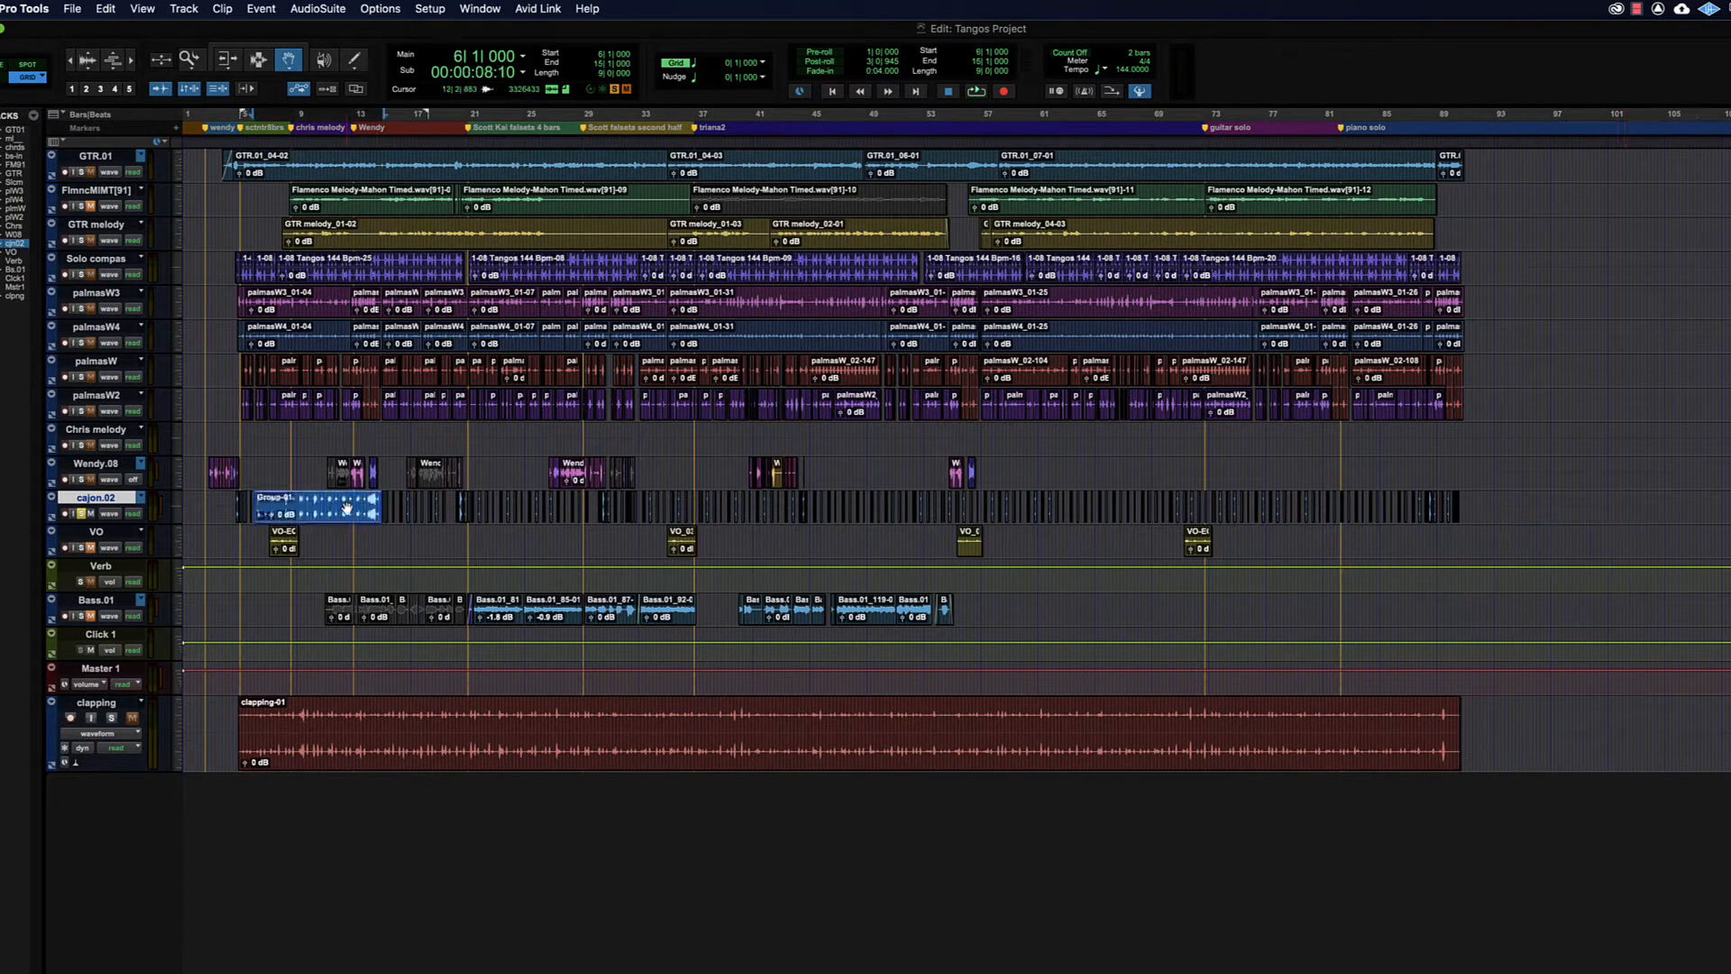
- Ungroup the clip group on cajon.02 back into its individual clips and clear the selection
key("t")
key("t")
key("t")
scroll(839, 547, "right", 6)
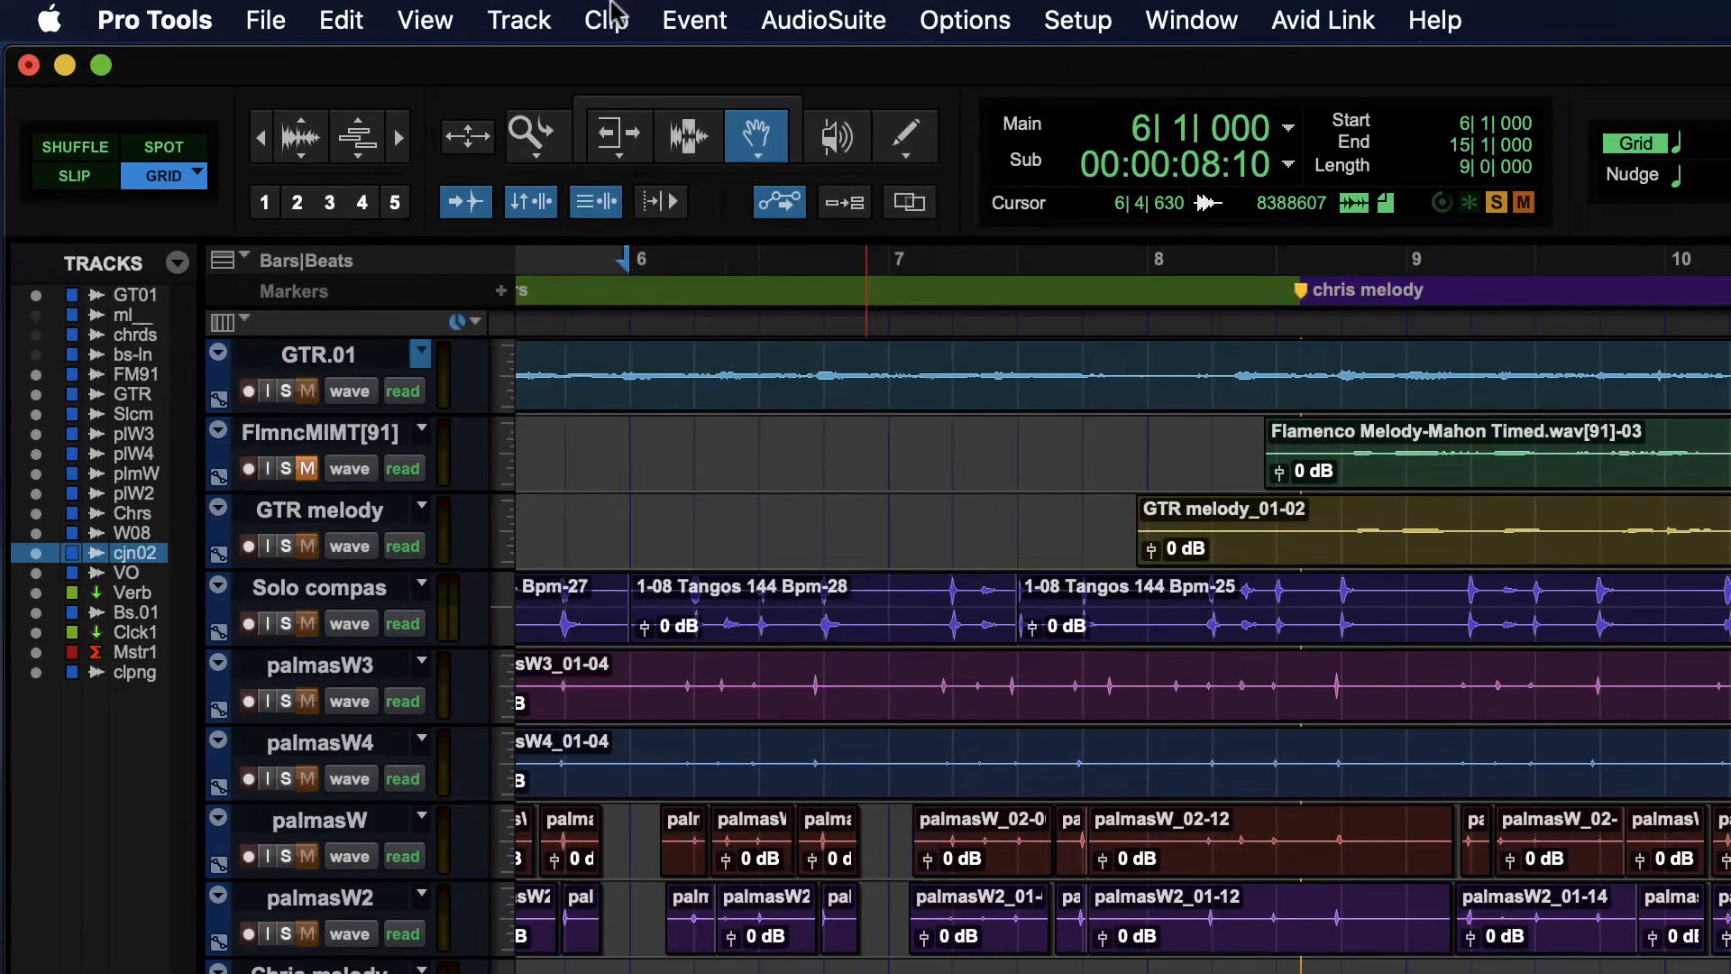
left_click(223, 8)
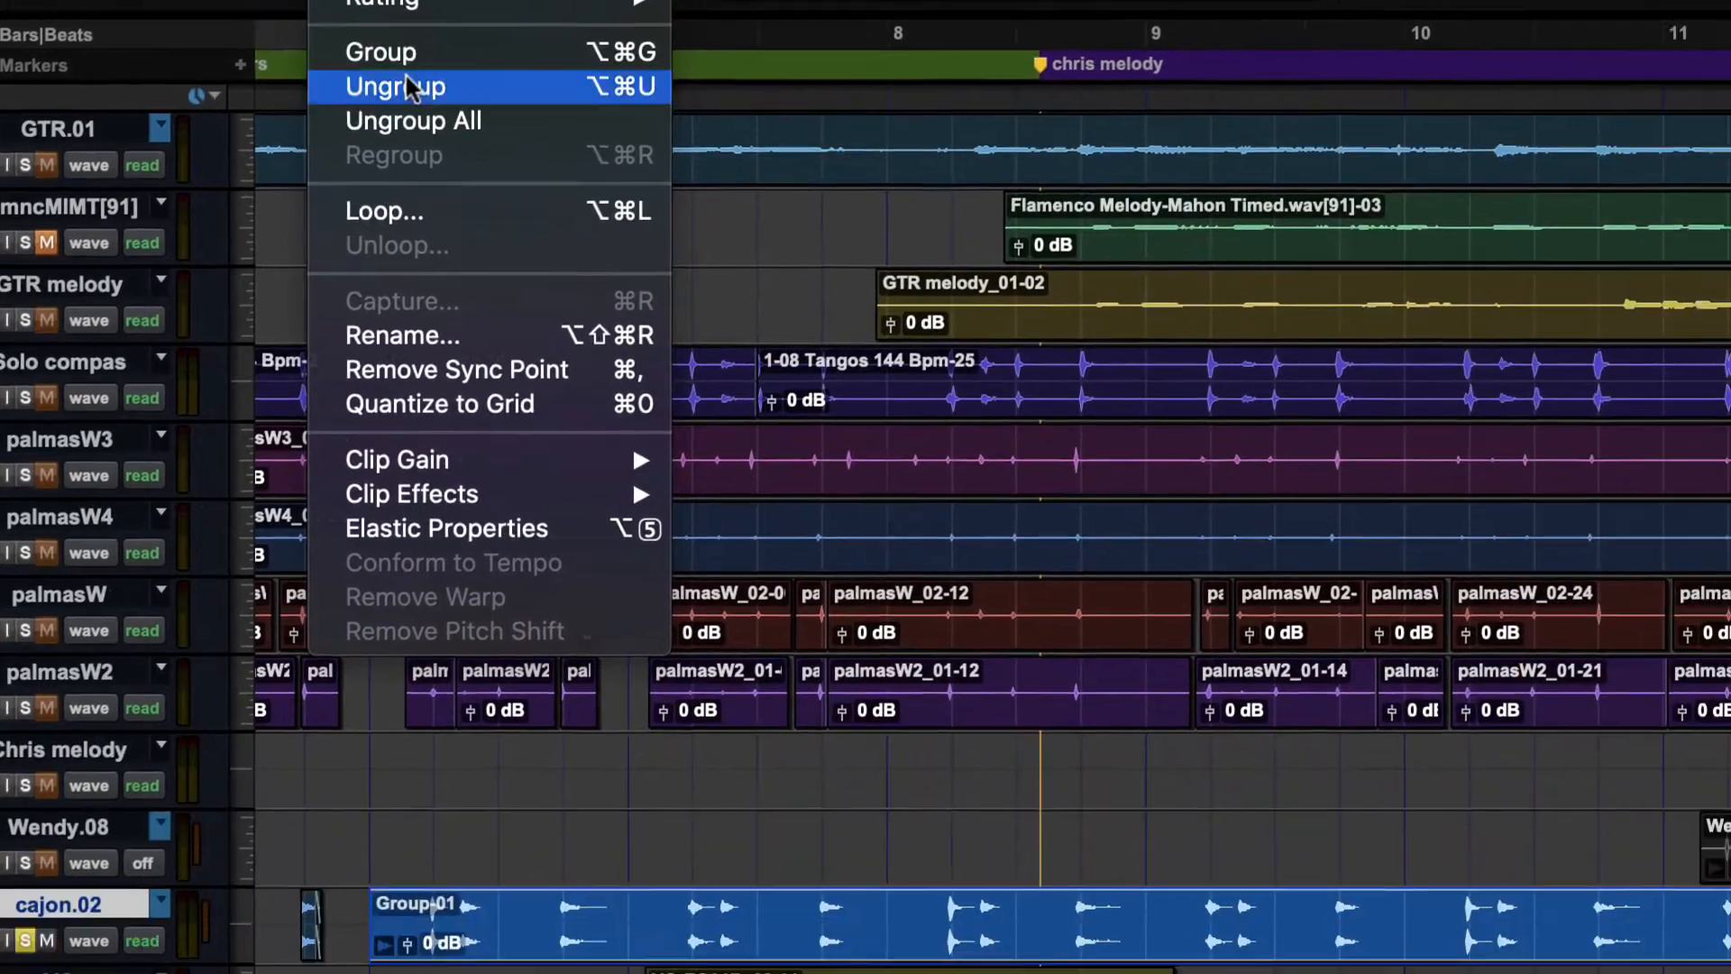
left_click(667, 312)
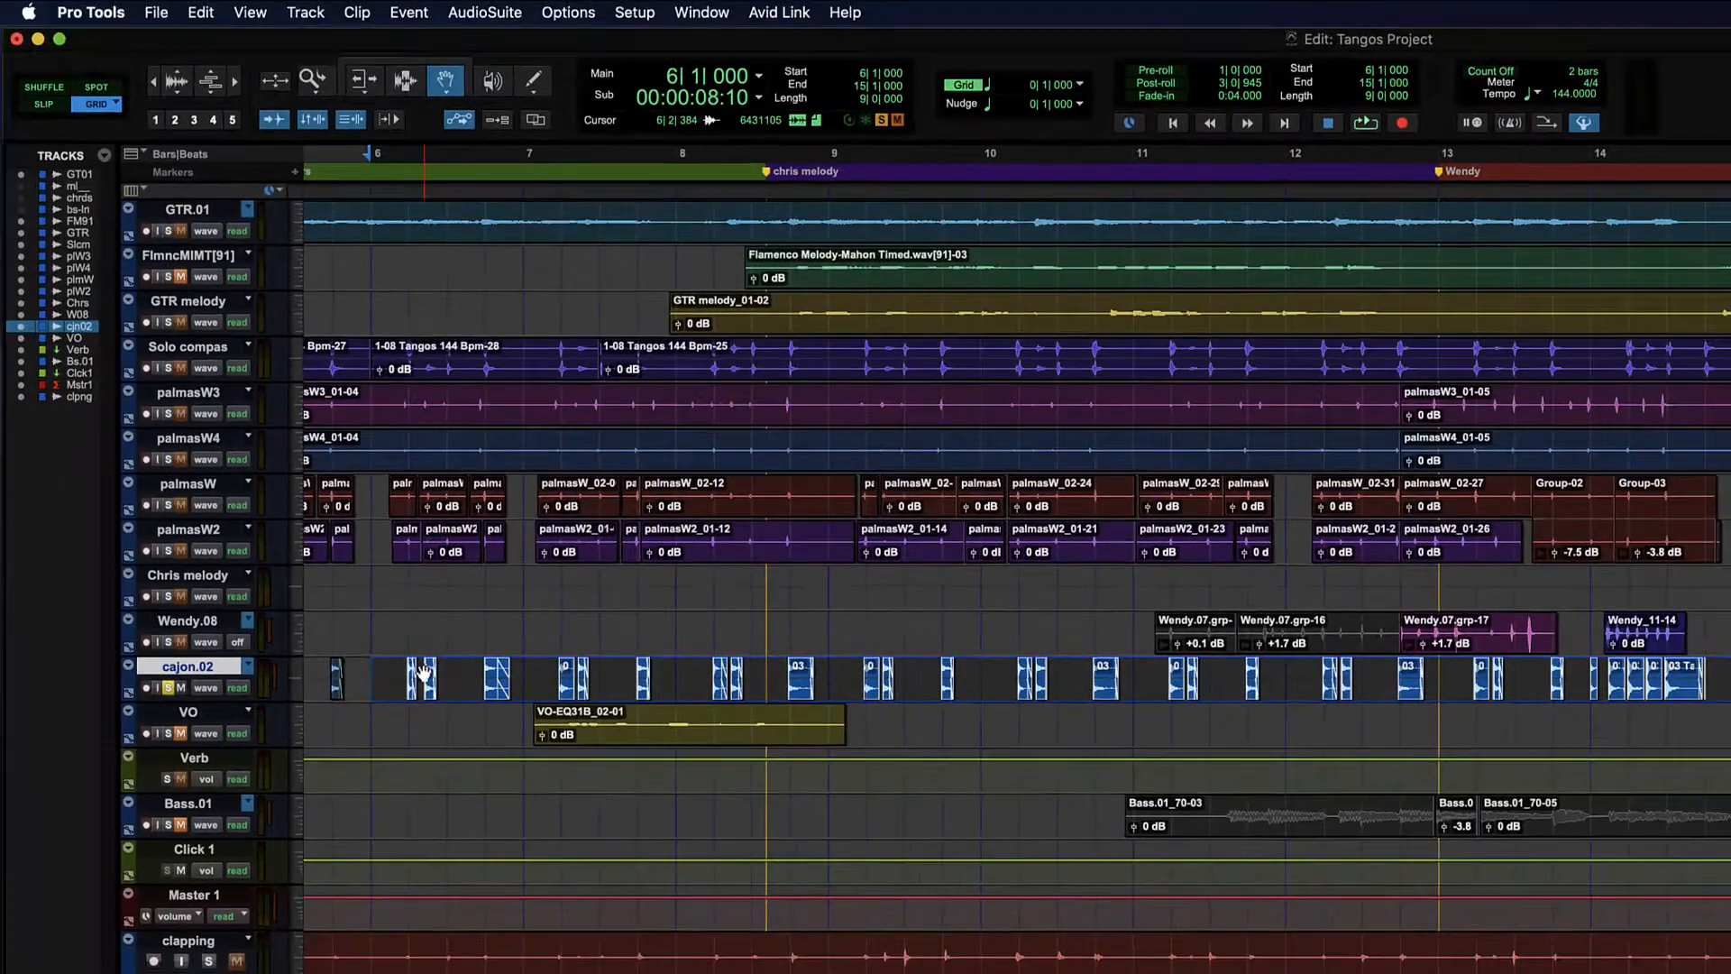
left_click(302, 685)
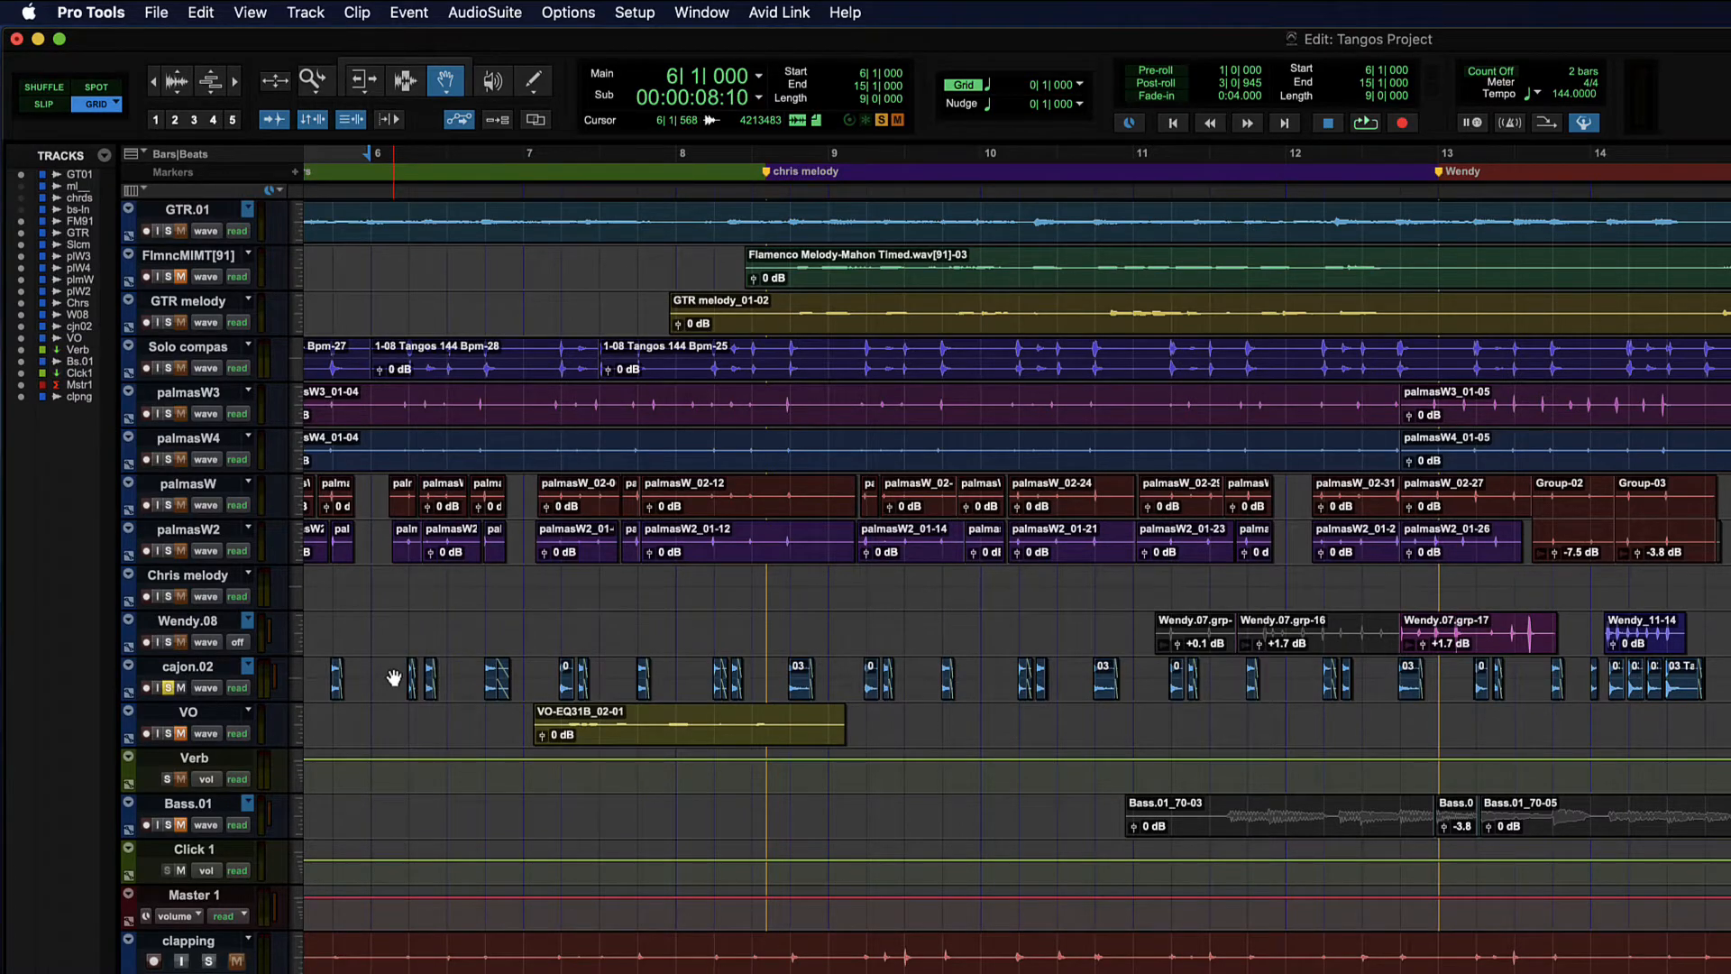
- Select bars 5 to 21 across the tracks from GTR.01 to Master 1 and group the clips into one multitrack clip group
key("r")
key("r")
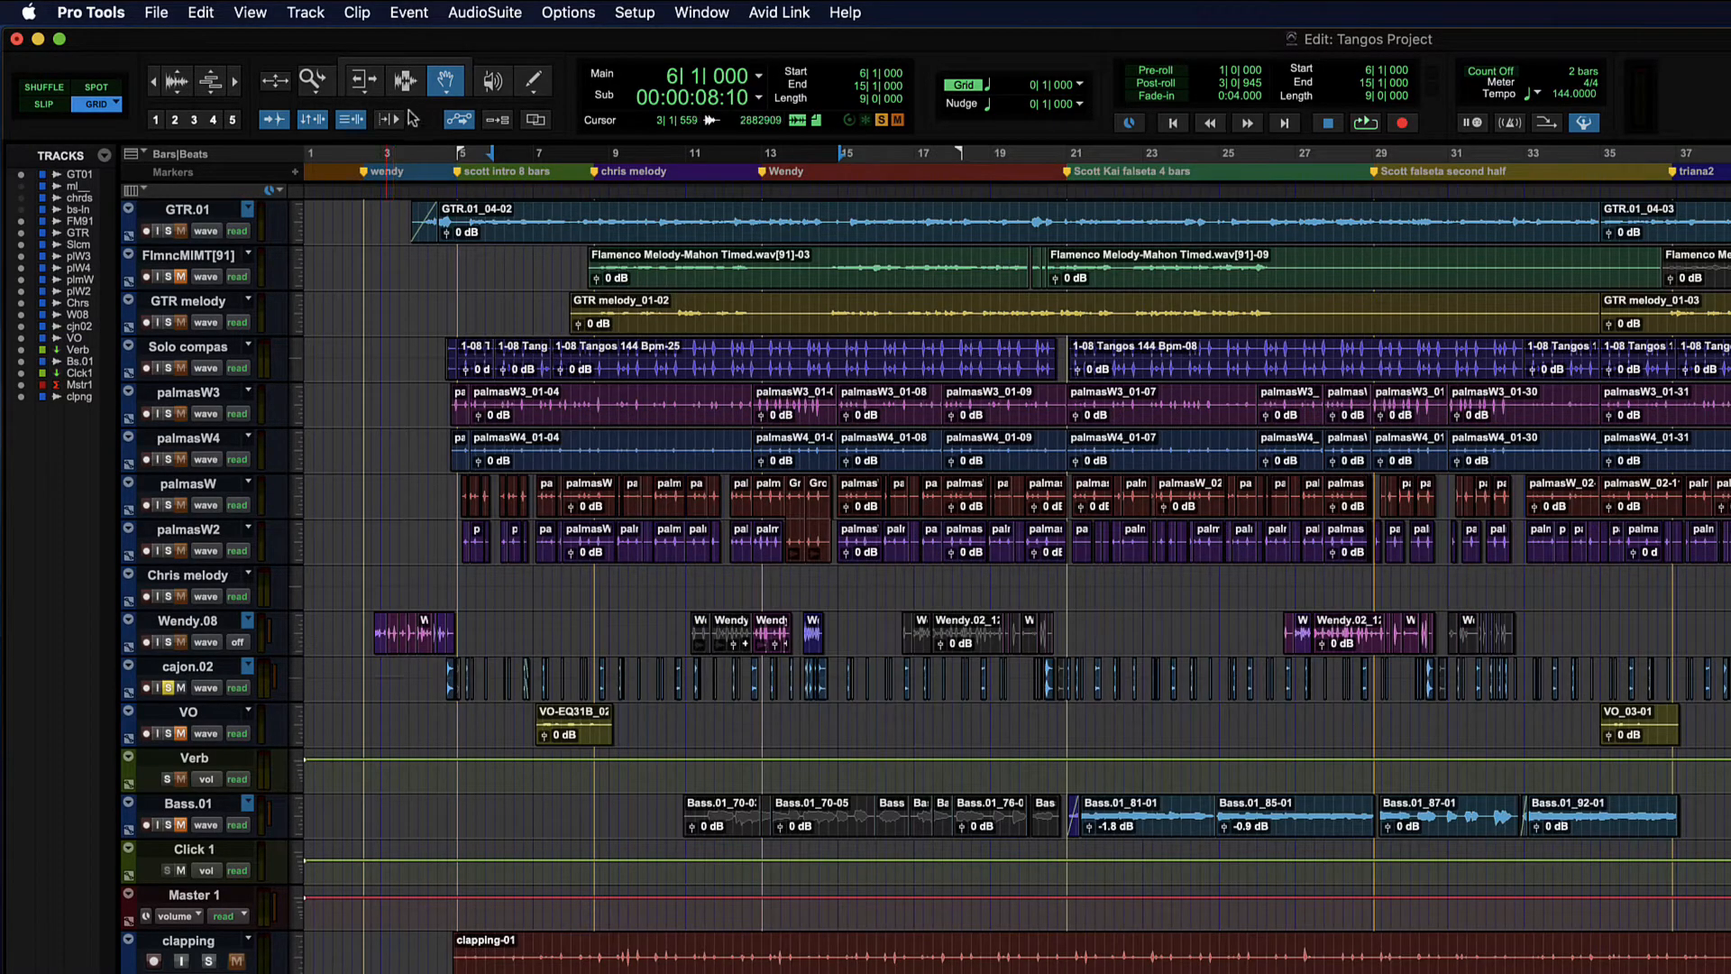
left_click(404, 86)
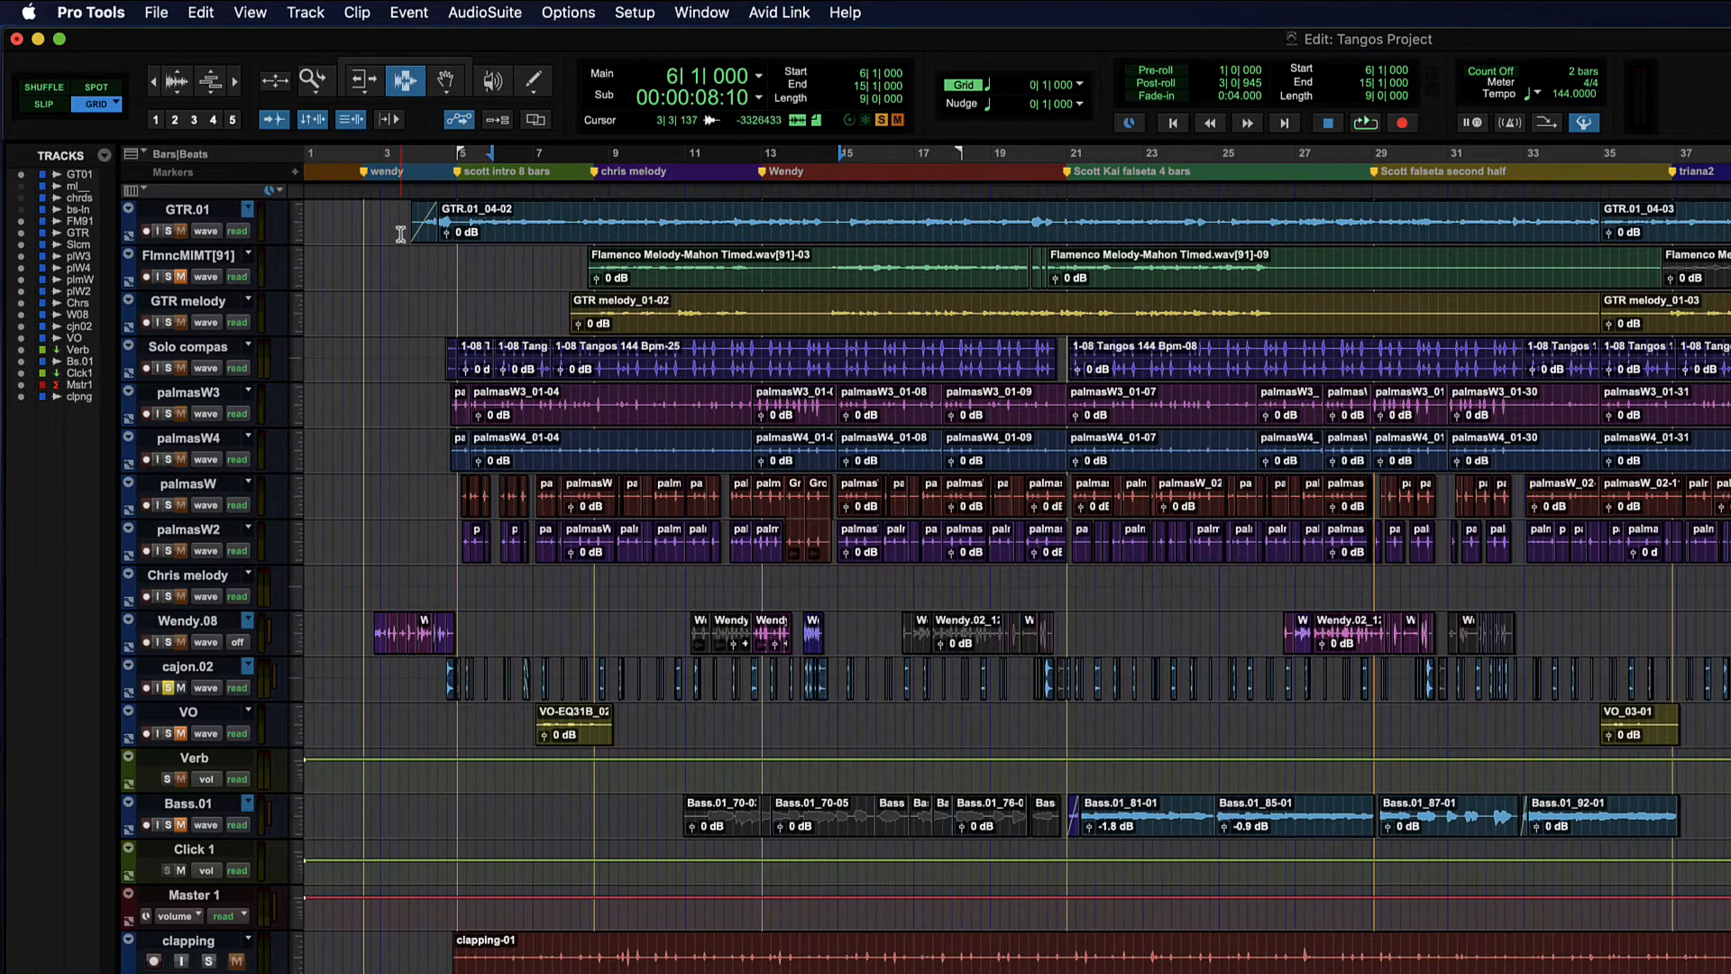
left_click_drag(458, 224, 1048, 906)
left_click(683, 616)
left_click_drag(455, 221, 1068, 910)
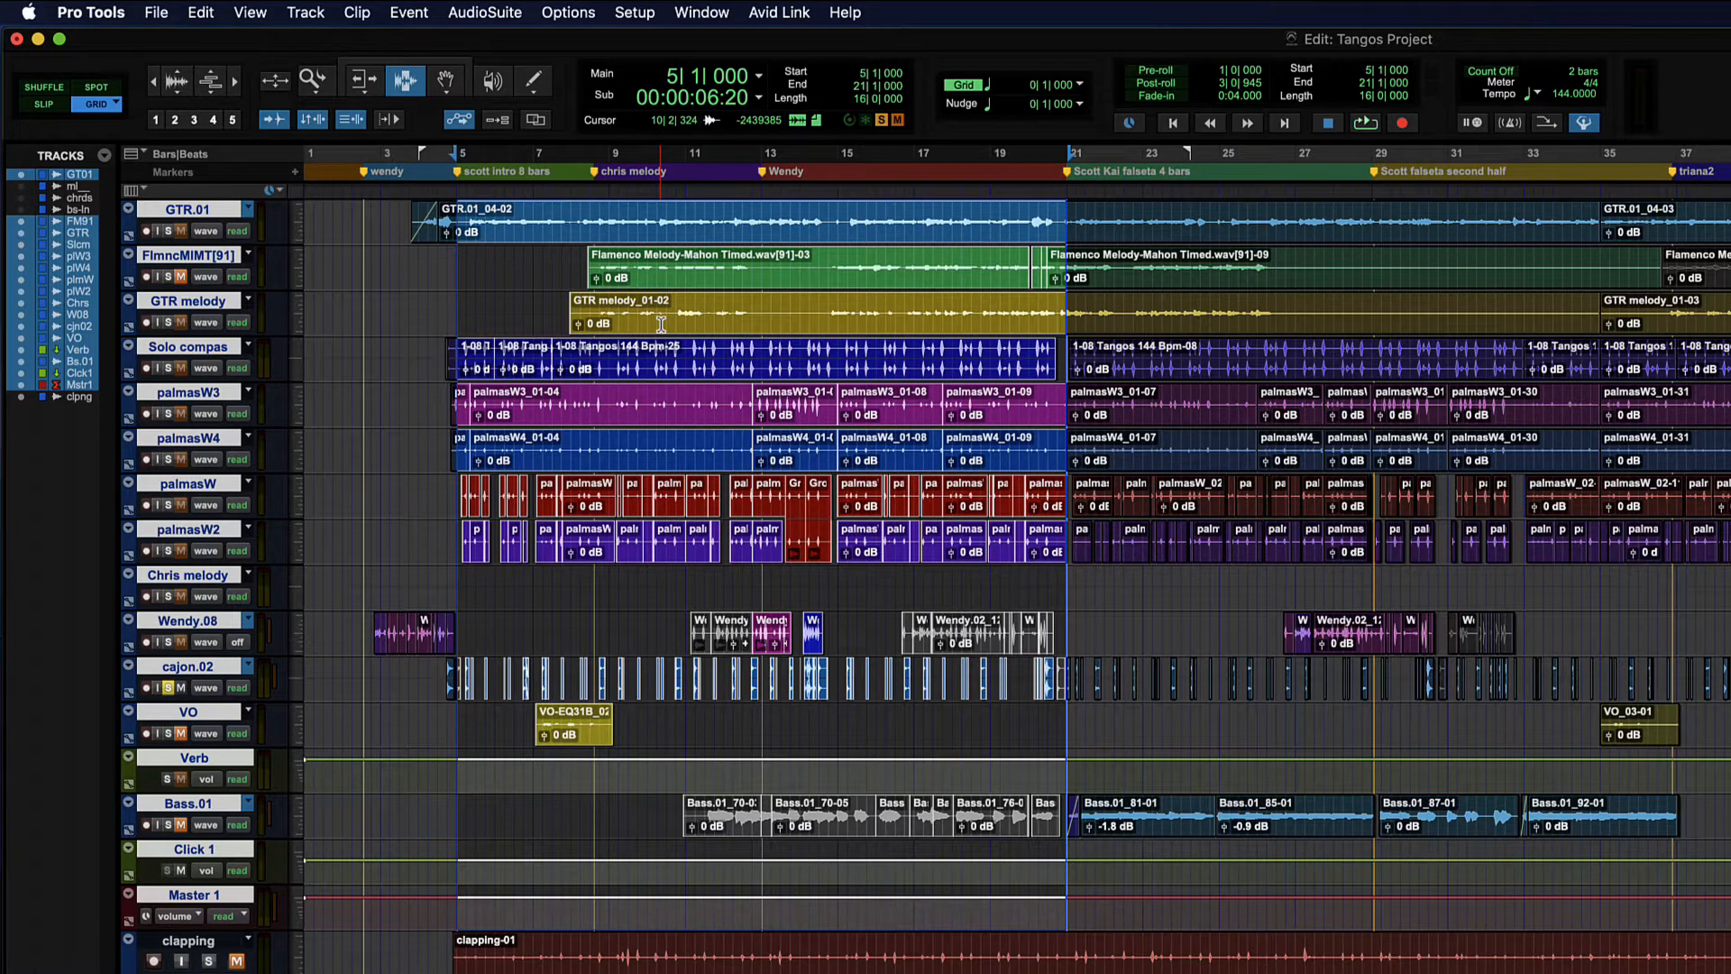
left_click(357, 11)
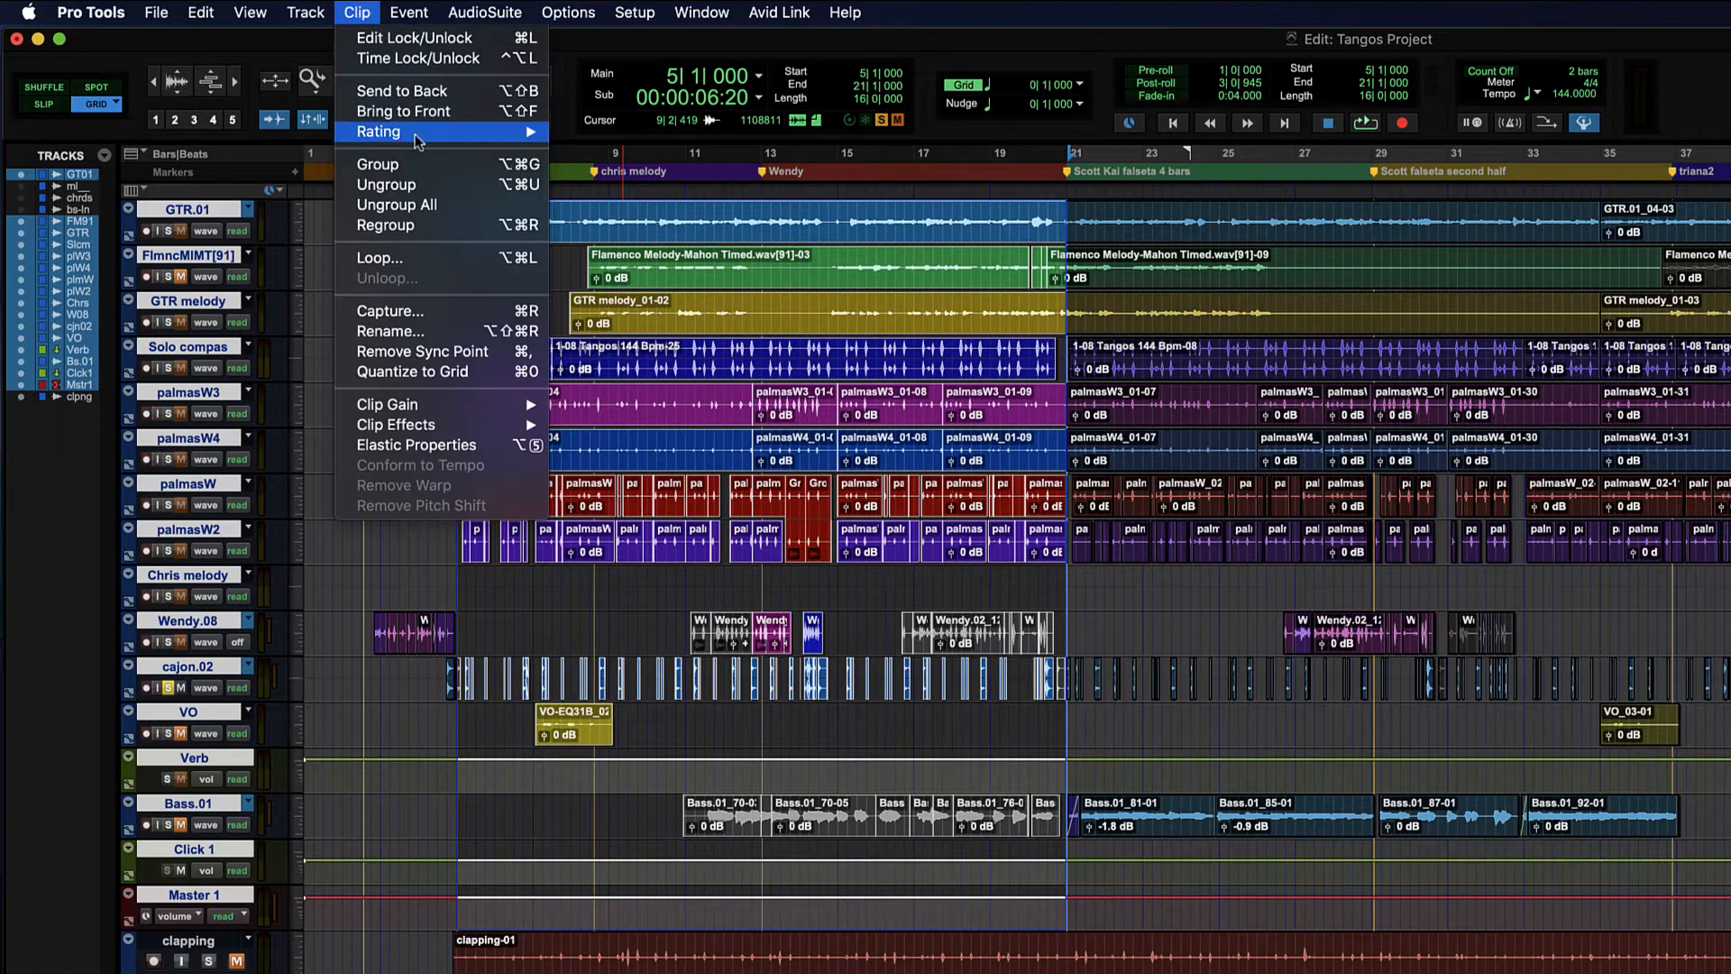
left_click(414, 166)
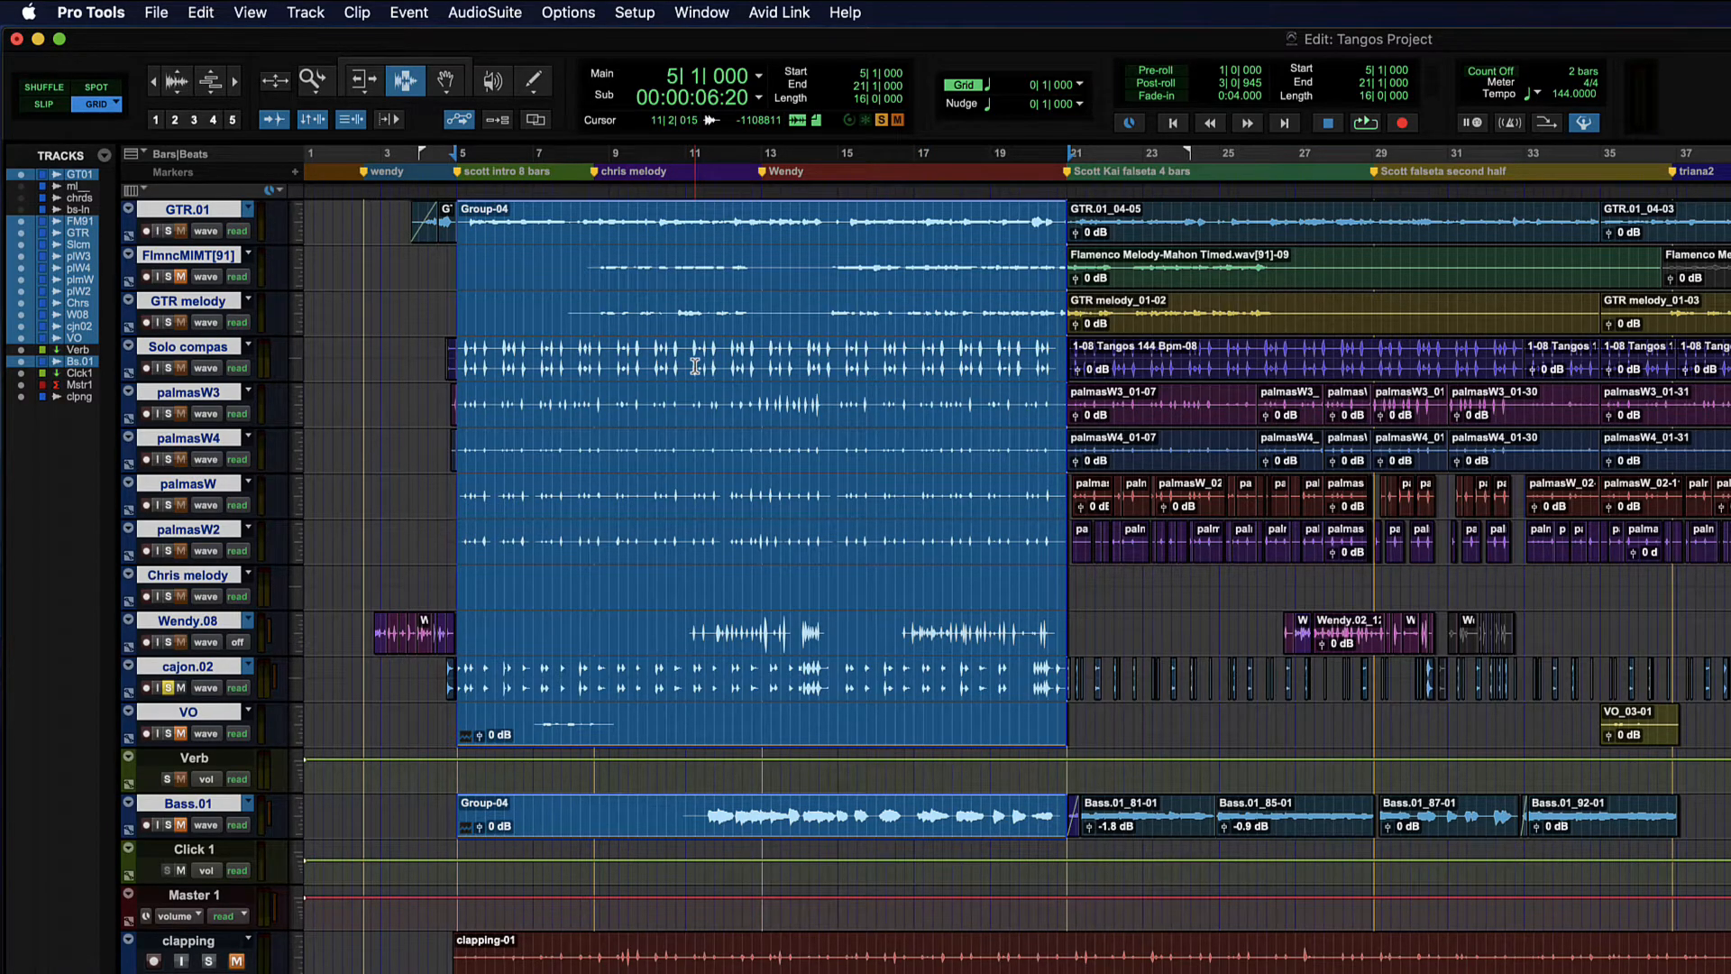
- Paste a copy of the multitrack clip group at bar 93, in the empty area after the end of the song
scroll(695, 365, "right", 15)
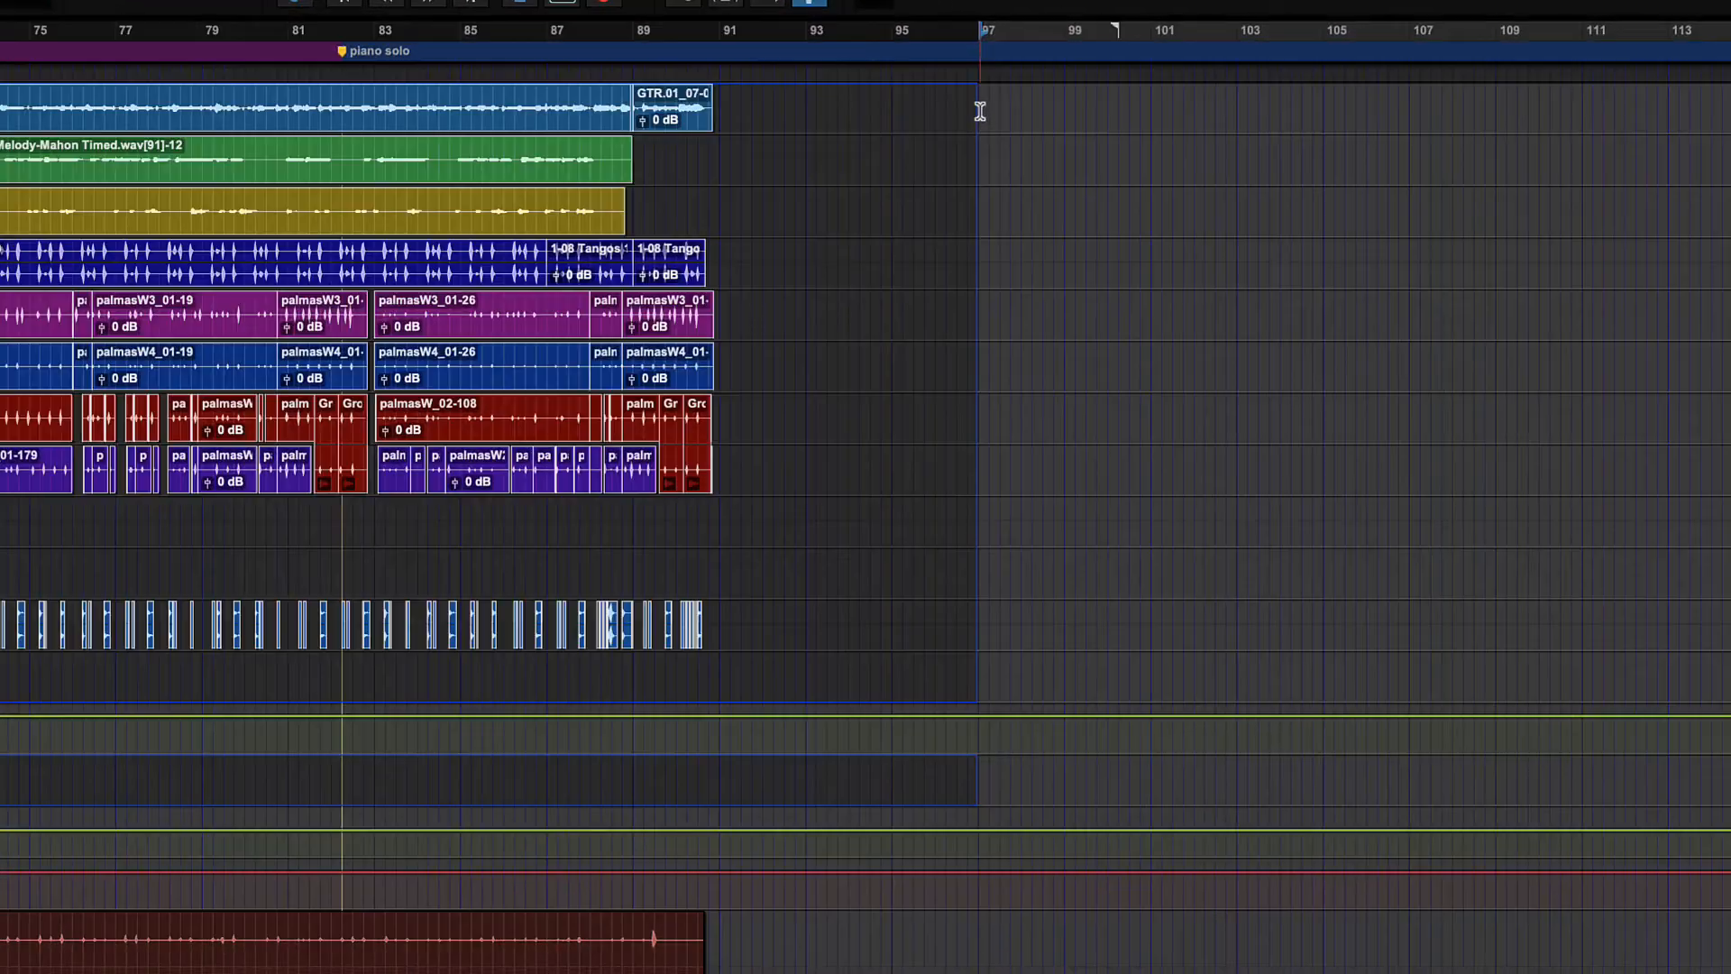
left_click(982, 705)
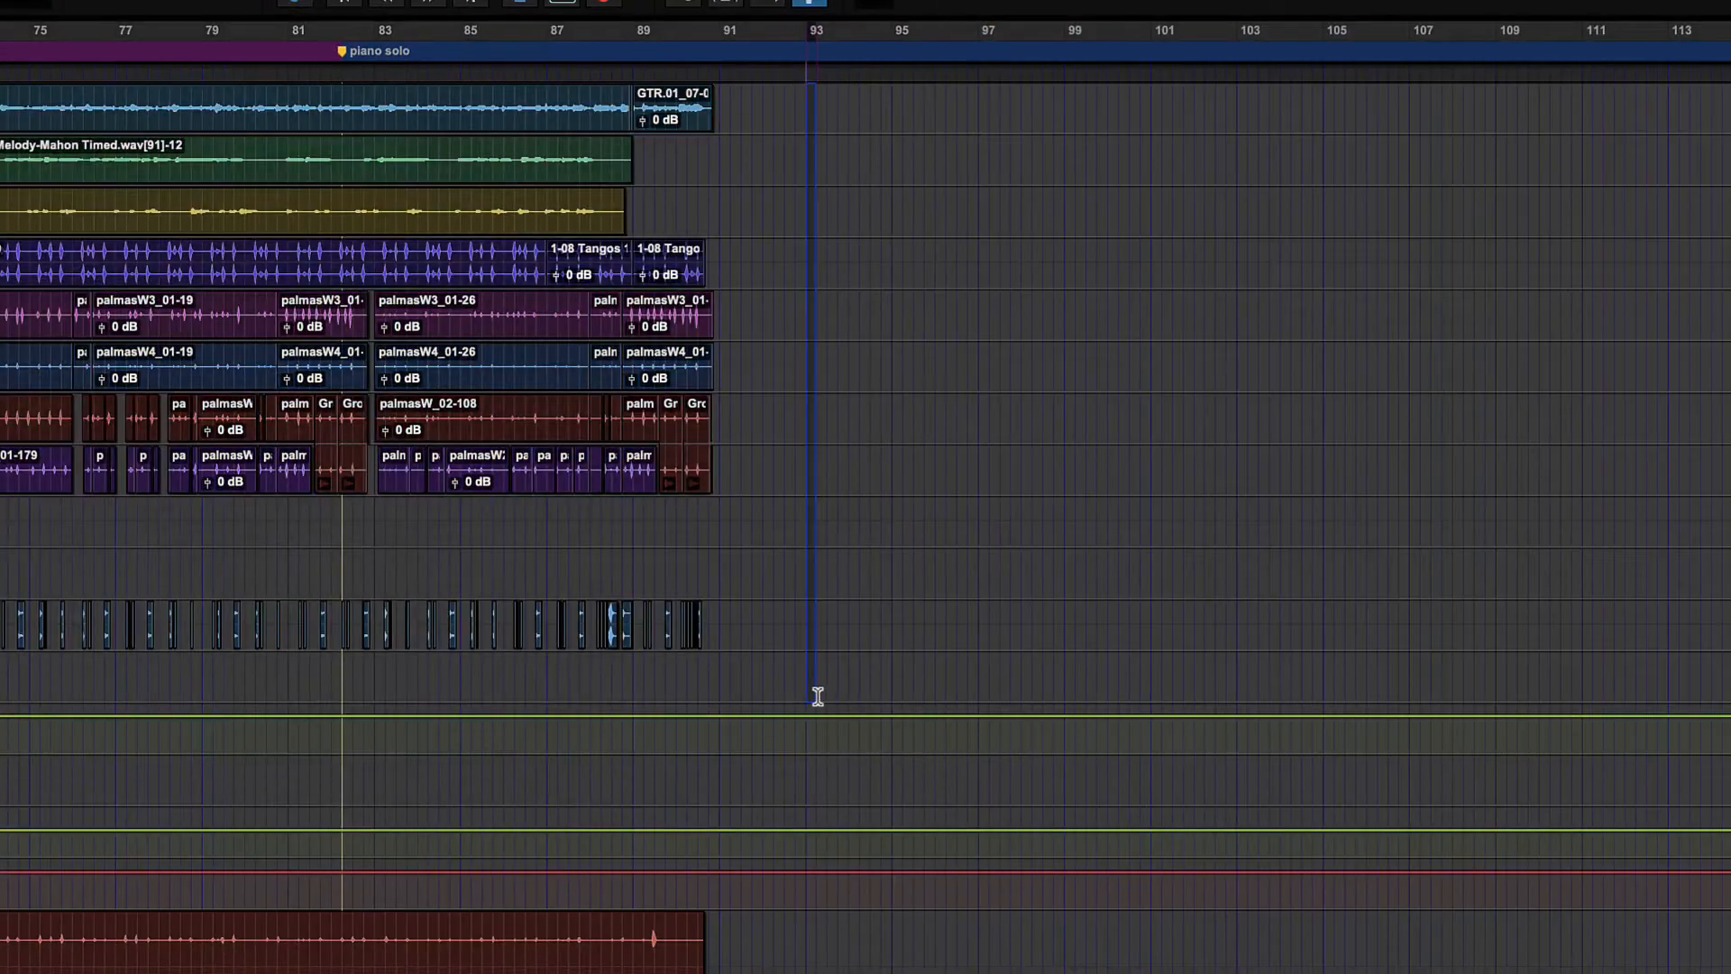
left_click(806, 696)
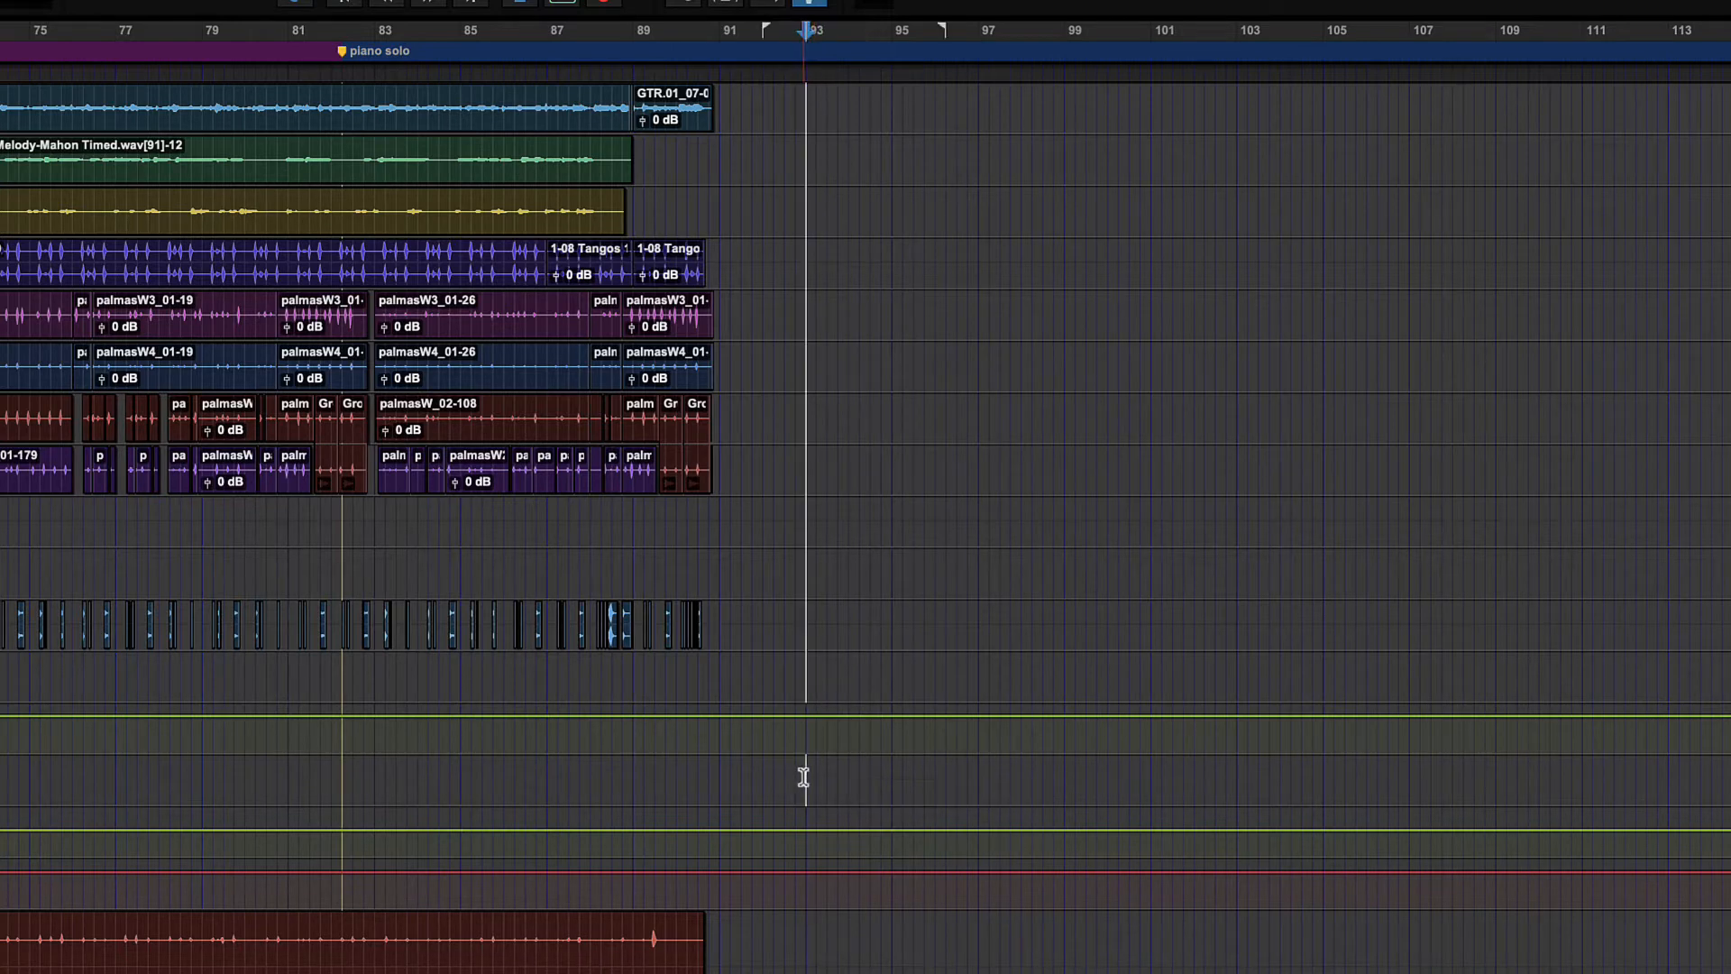
key("ctrl+v")
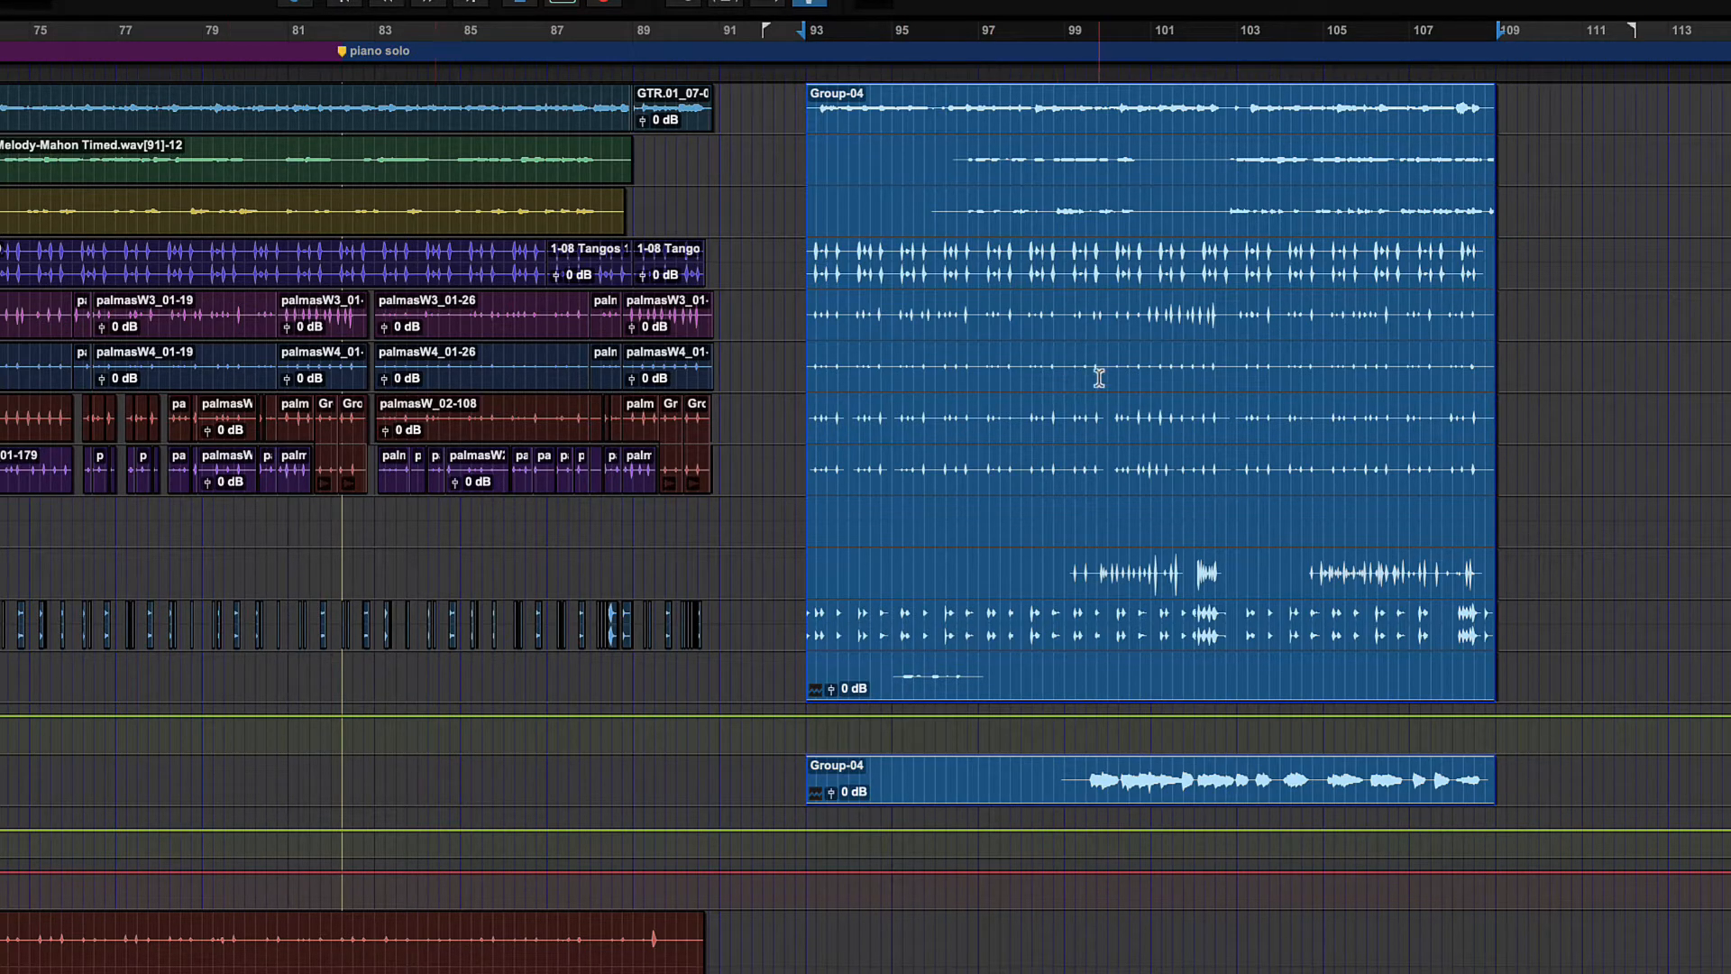
- Ungroup the pasted clip group at bar 93 and regroup its clips, choosing to create new copies
right_click(1060, 331)
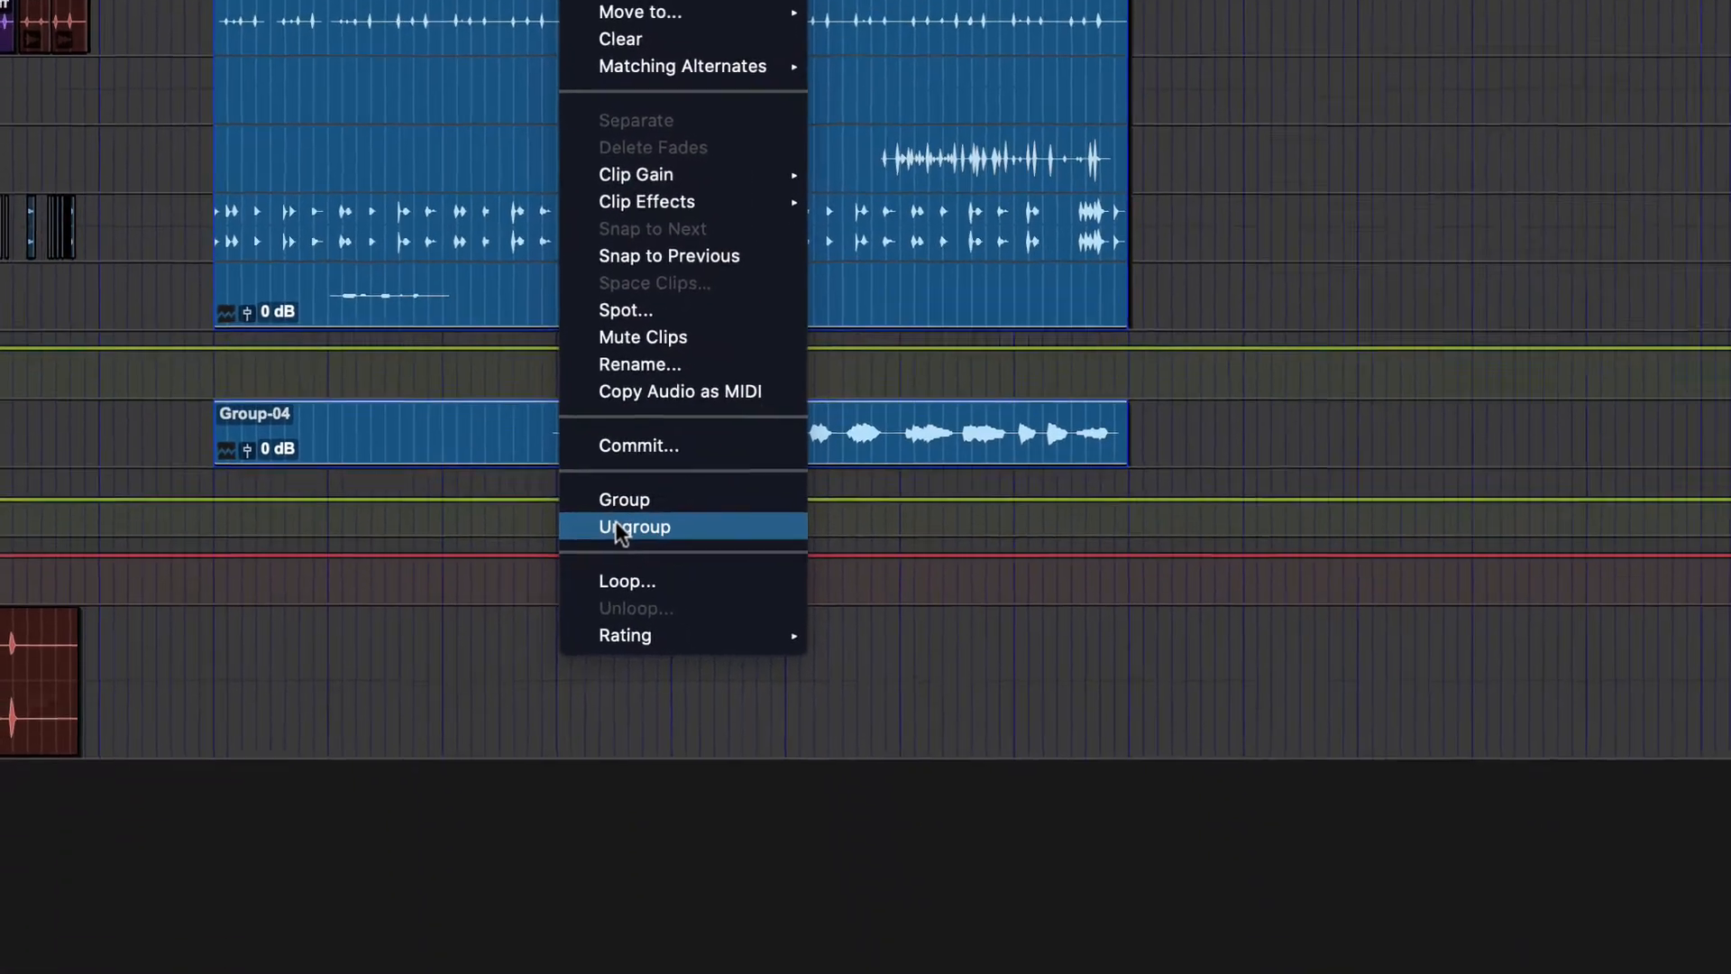
left_click(621, 530)
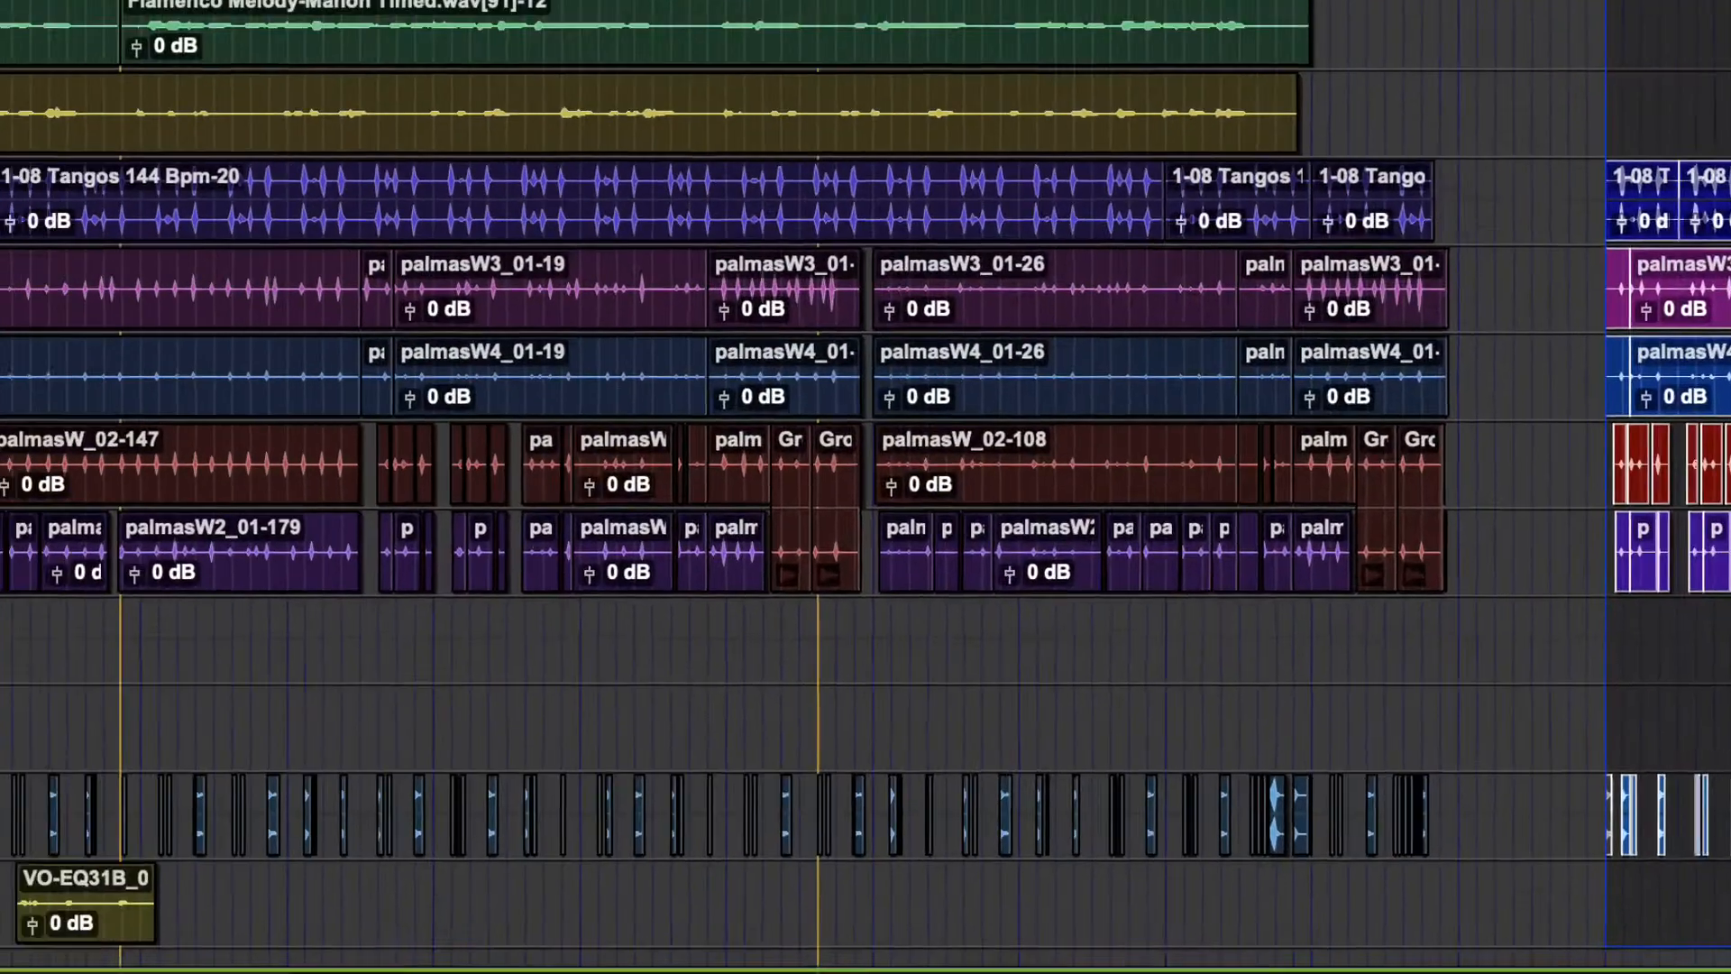
key("alt+super+r")
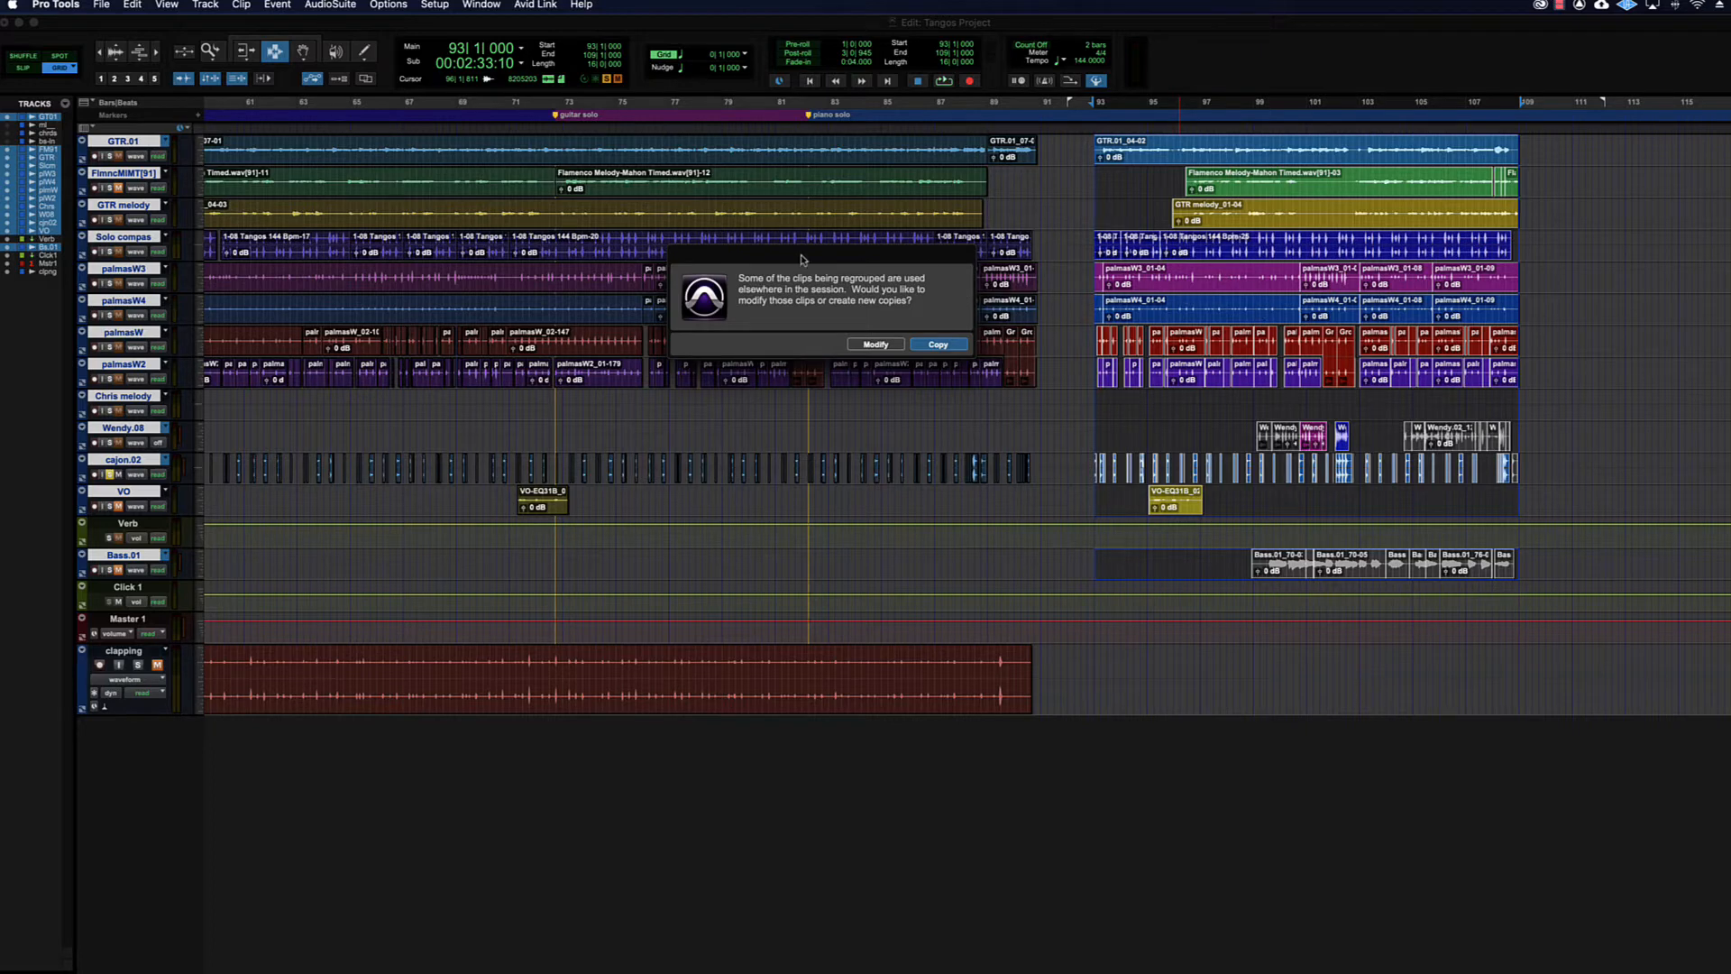
left_click_drag(802, 260, 873, 243)
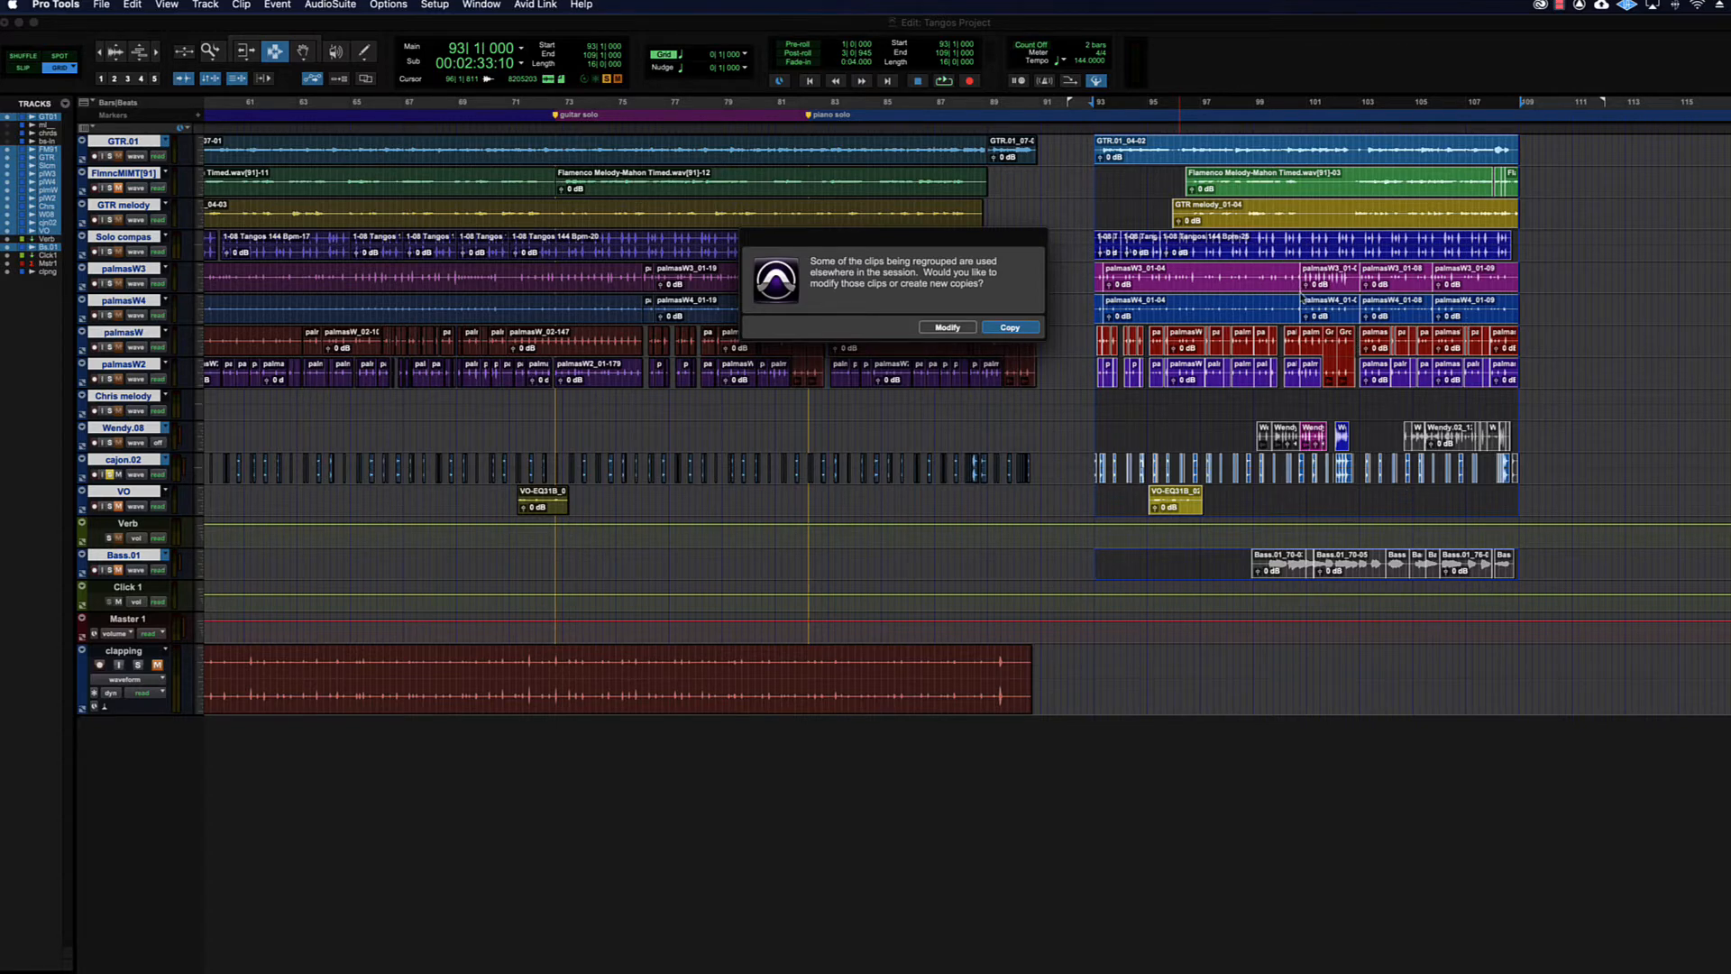
left_click(1009, 328)
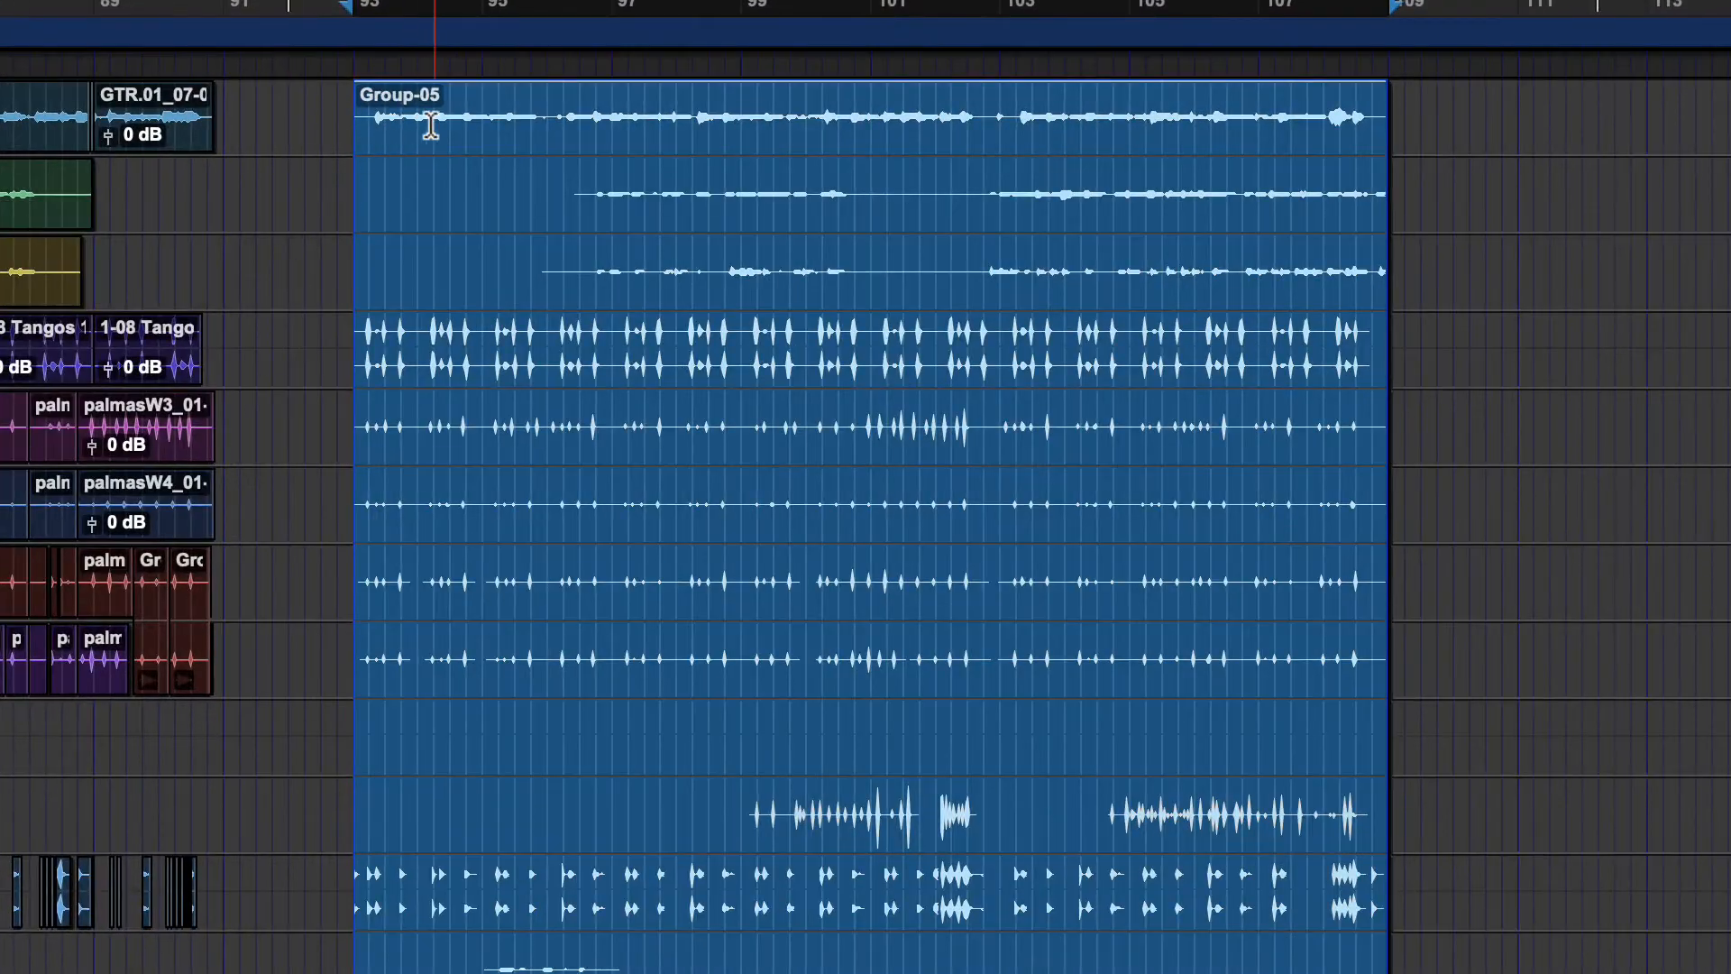
- Compare the regrouped copy at bar 93 with the original clip group at bar 5
left_click(575, 245)
scroll(575, 245, "left", 20)
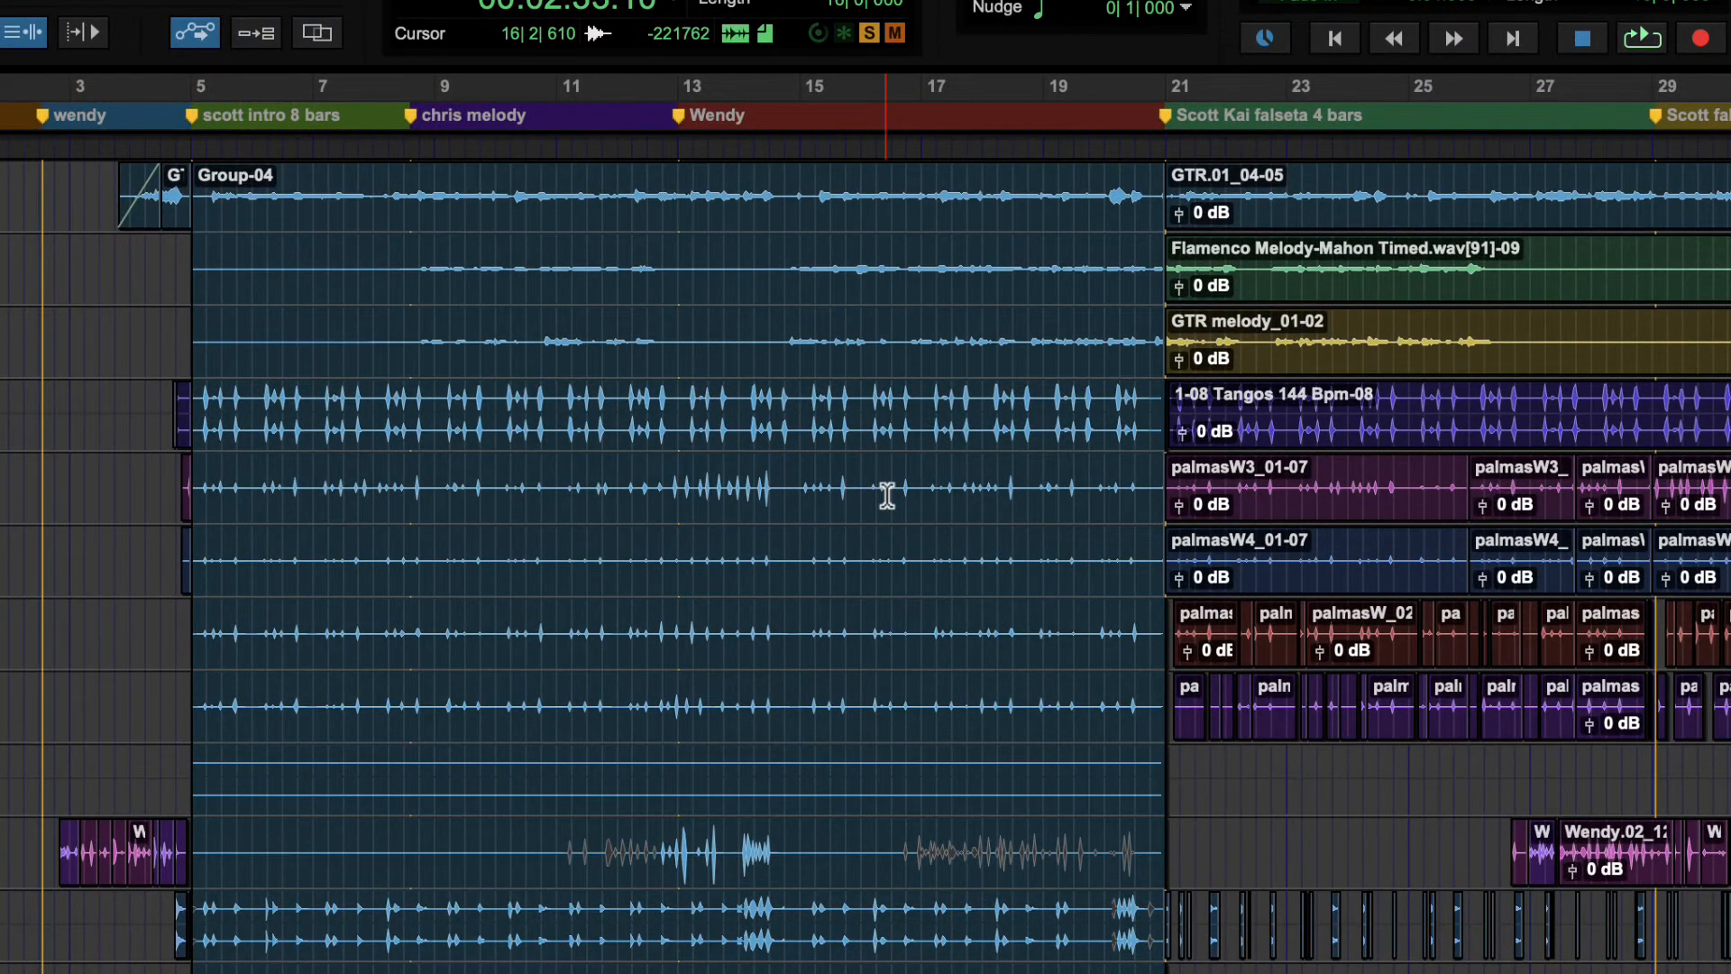
scroll(889, 494, "right", 4)
scroll(887, 494, "right", 20)
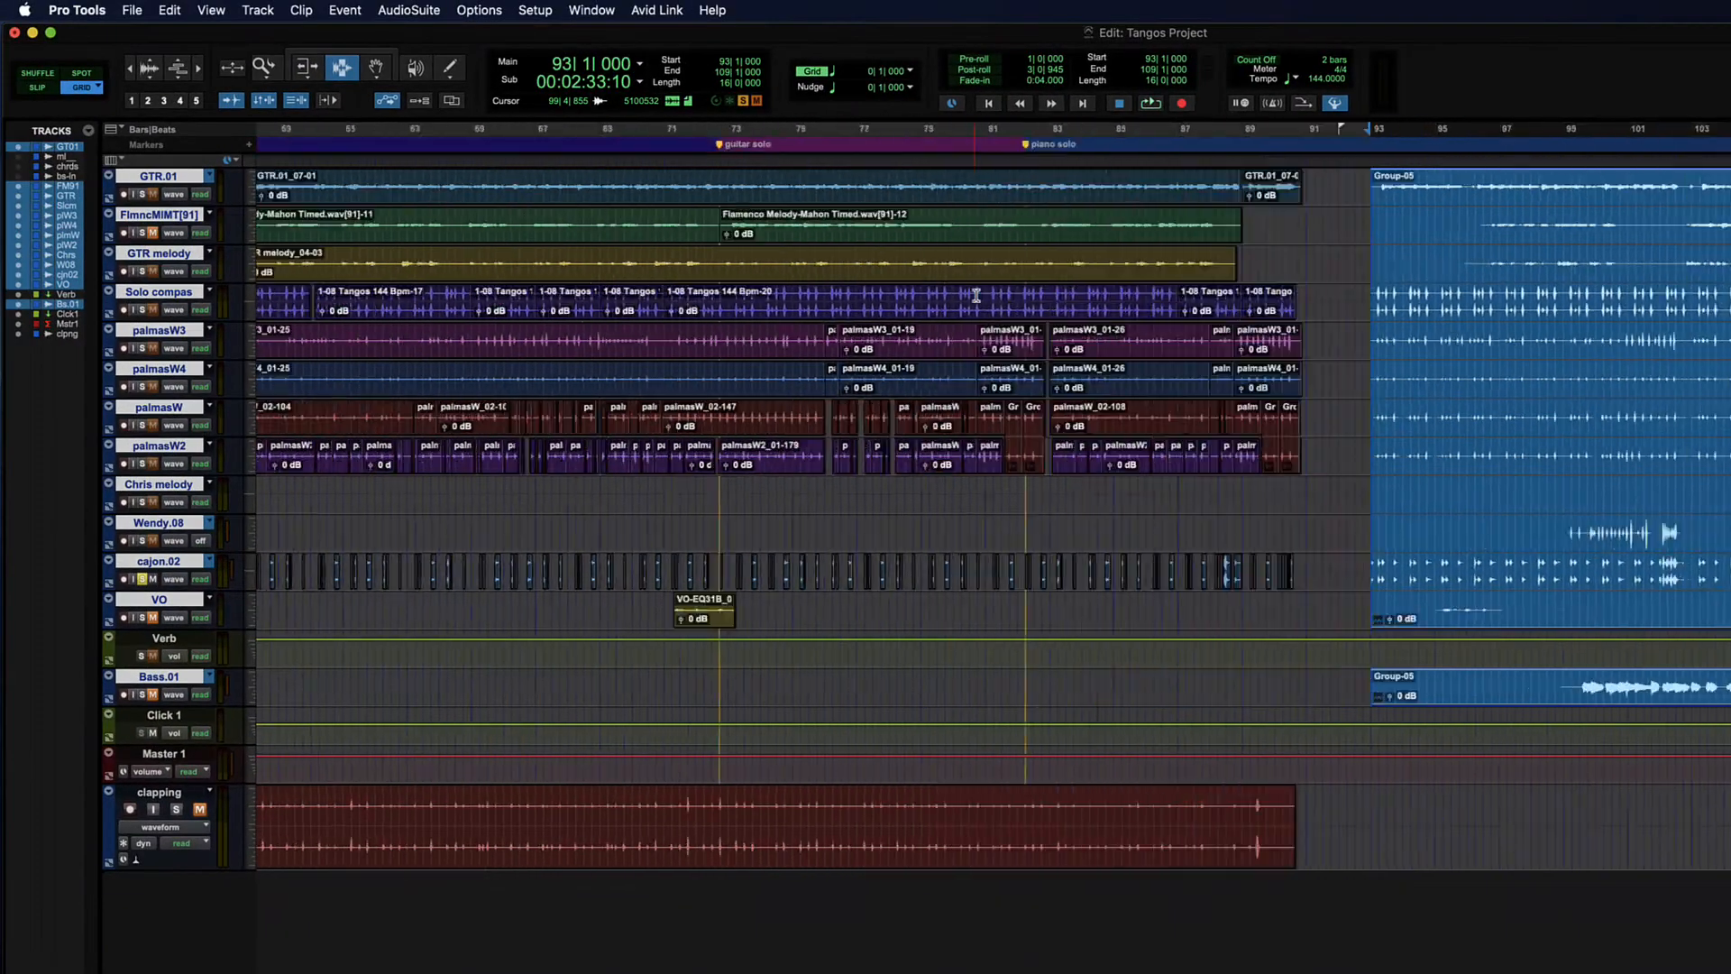
scroll(975, 295, "left", 20)
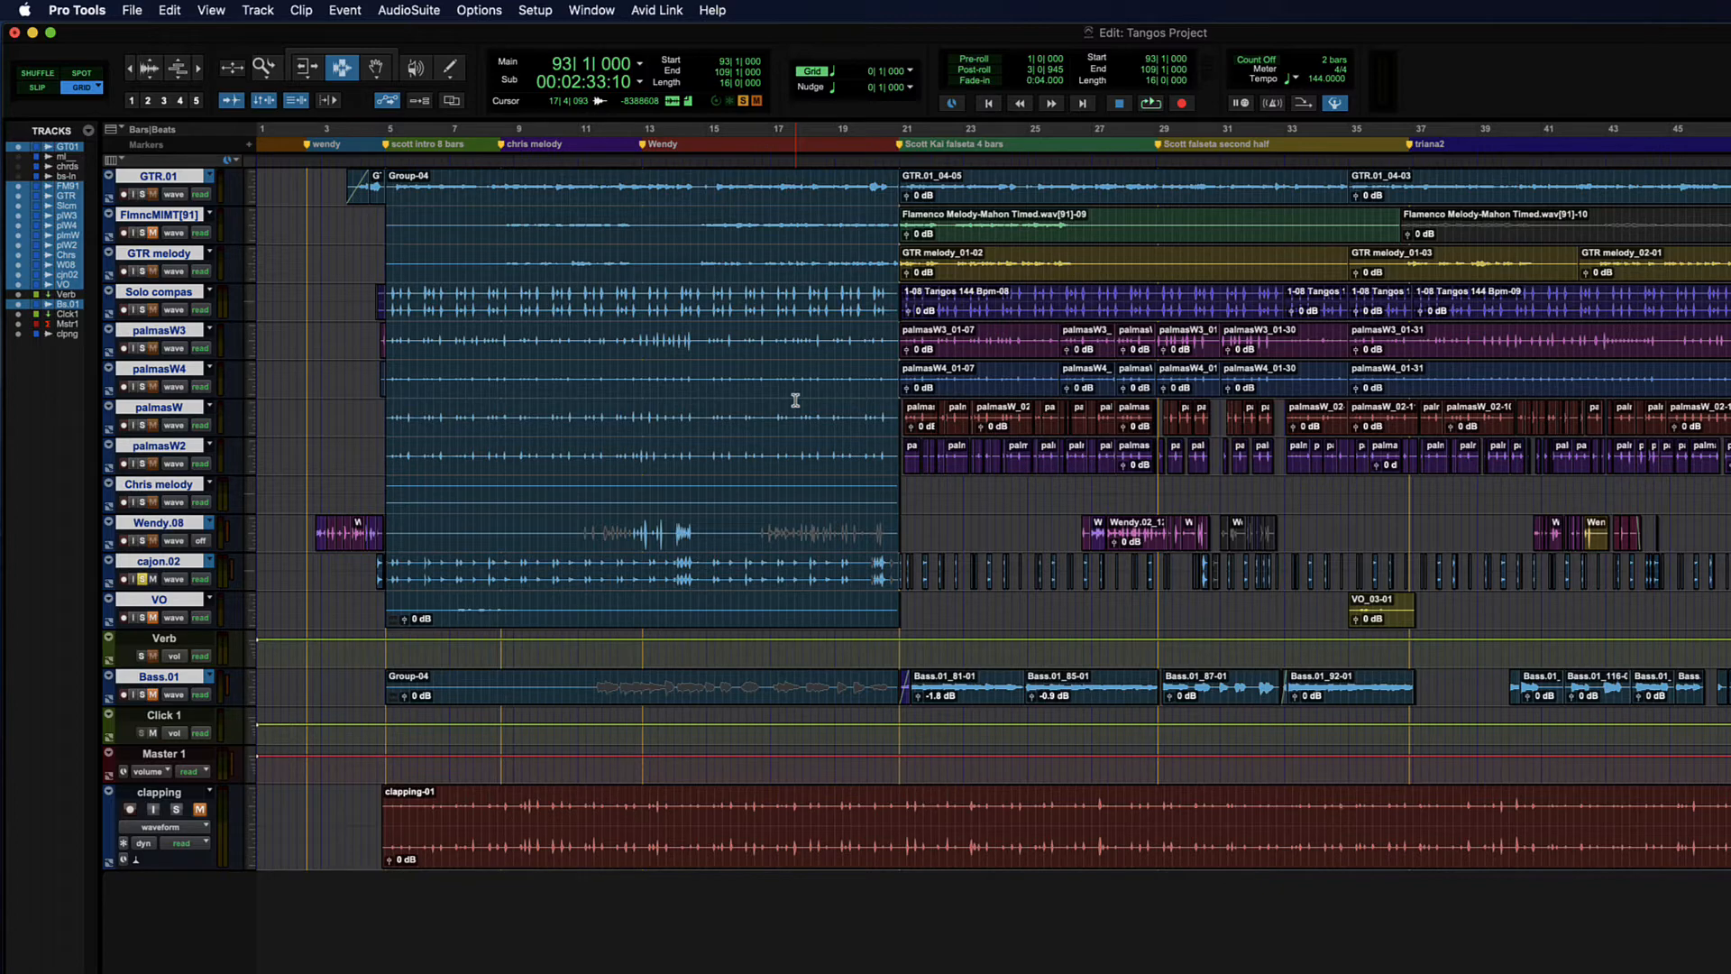
- Undo the recent regrouping, pasting and grouping edits until the original clips are separate again
left_click(541, 356)
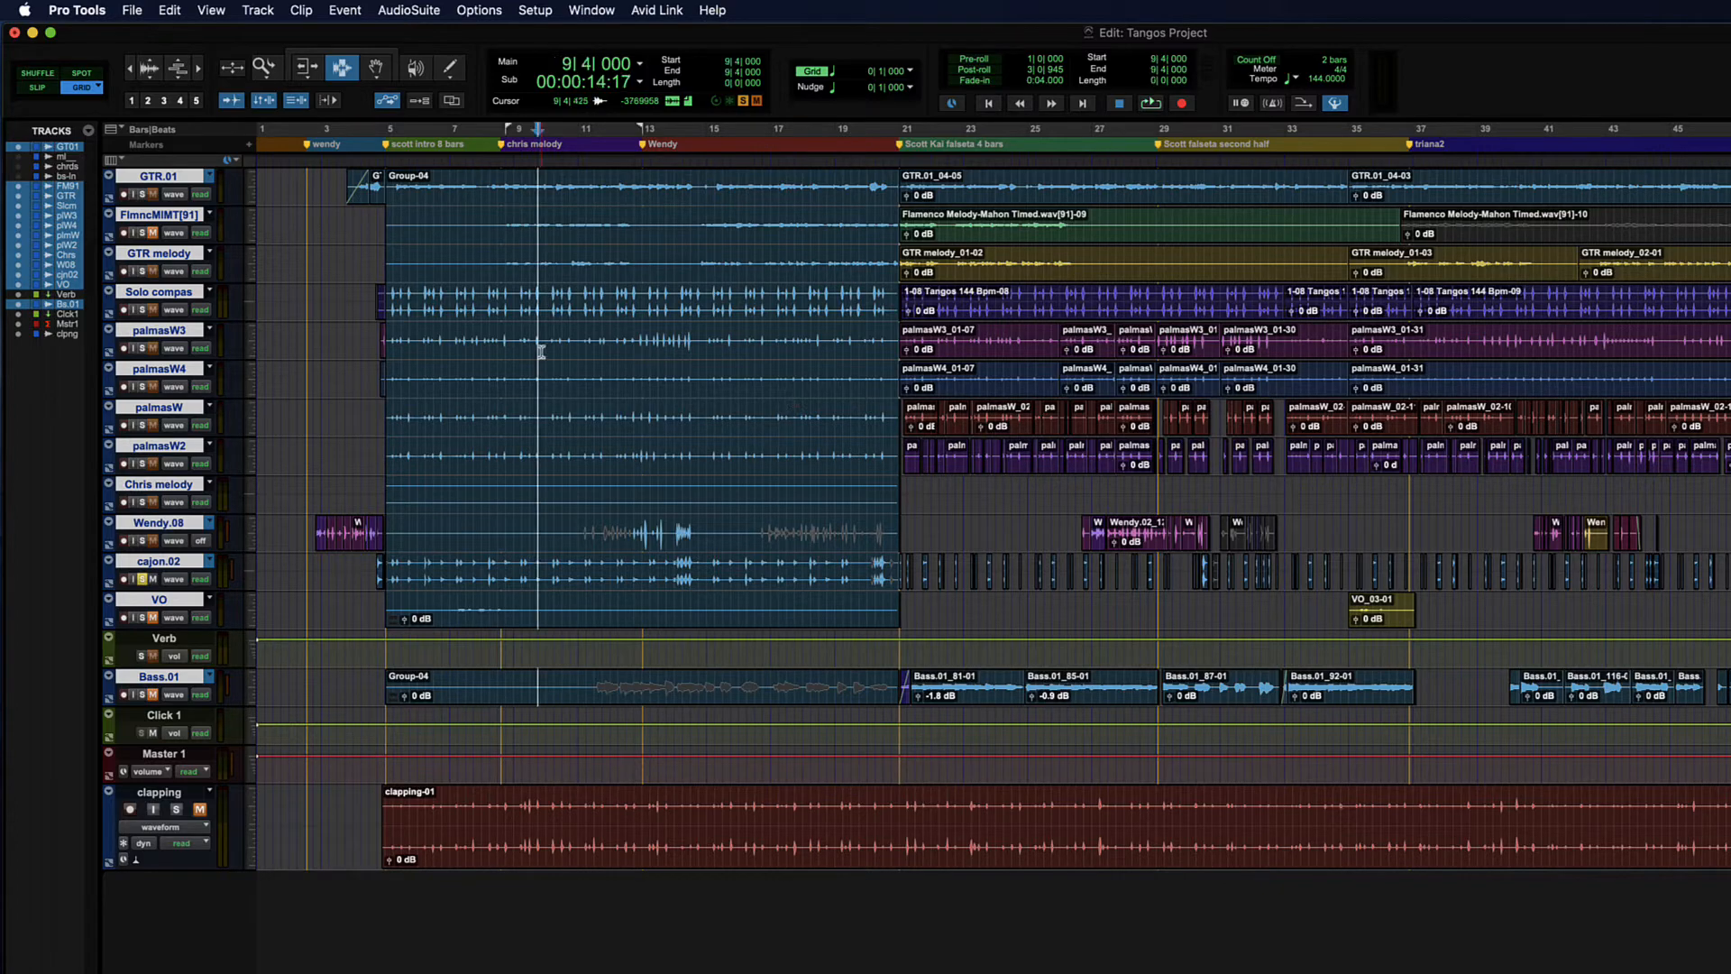
key("super+z")
key("super+z")
key("super+z")
key("super+z")
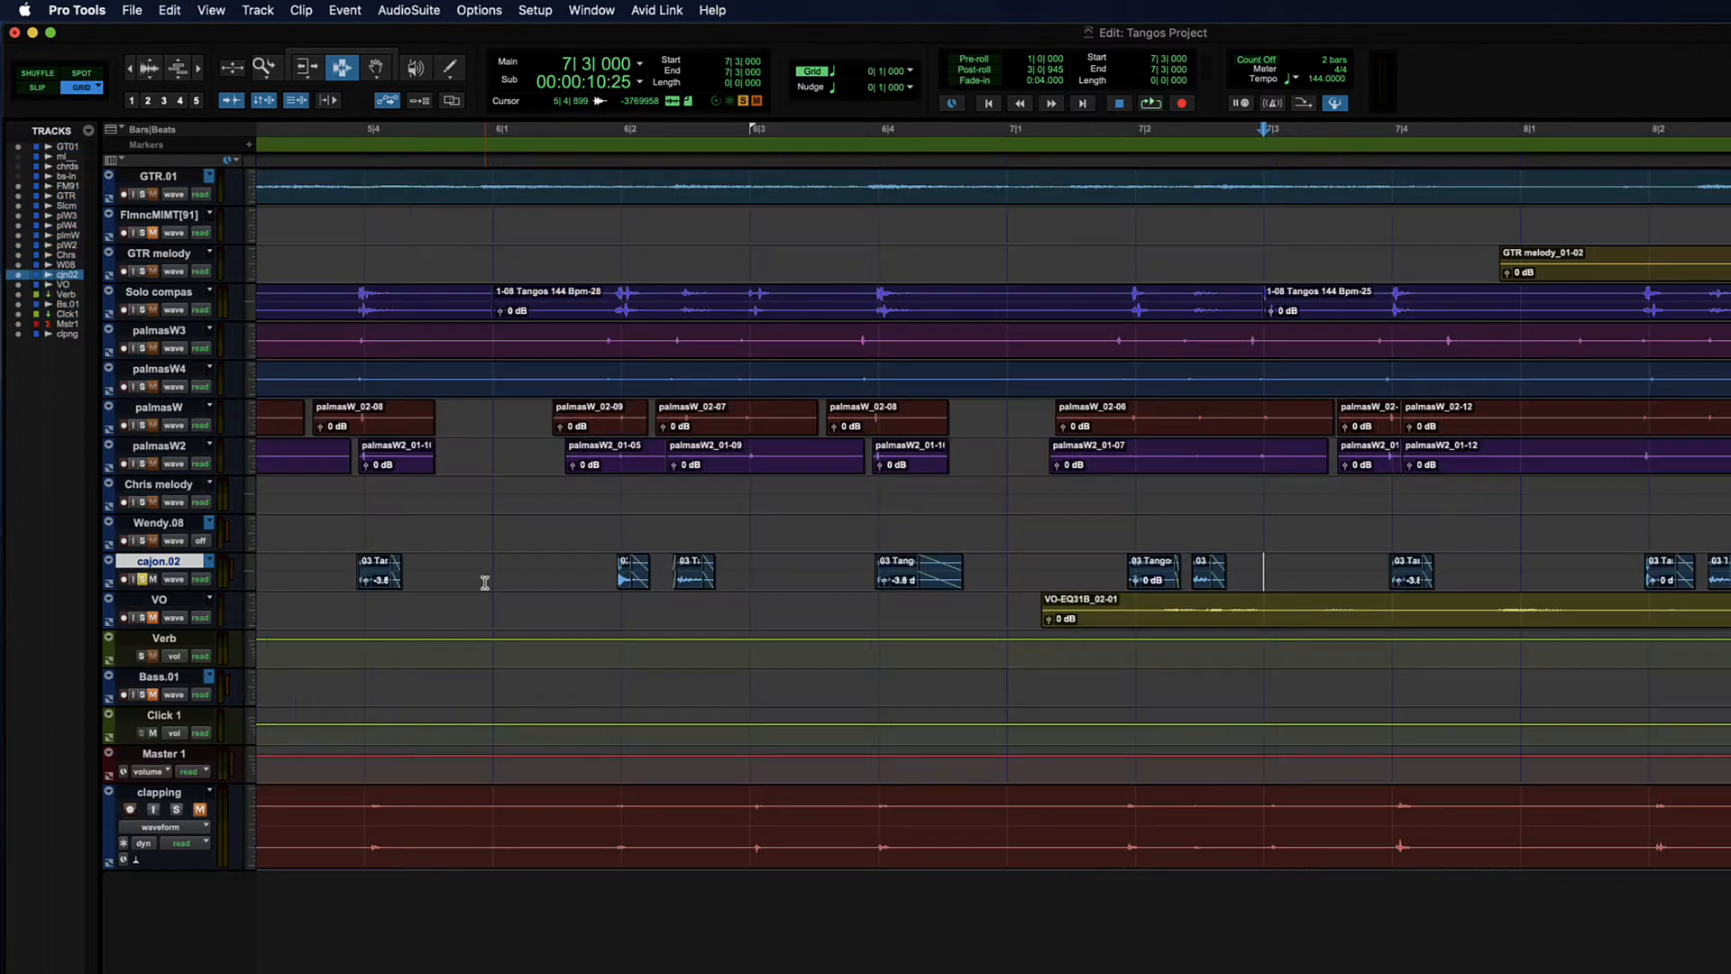
scroll(484, 583, "right", 10)
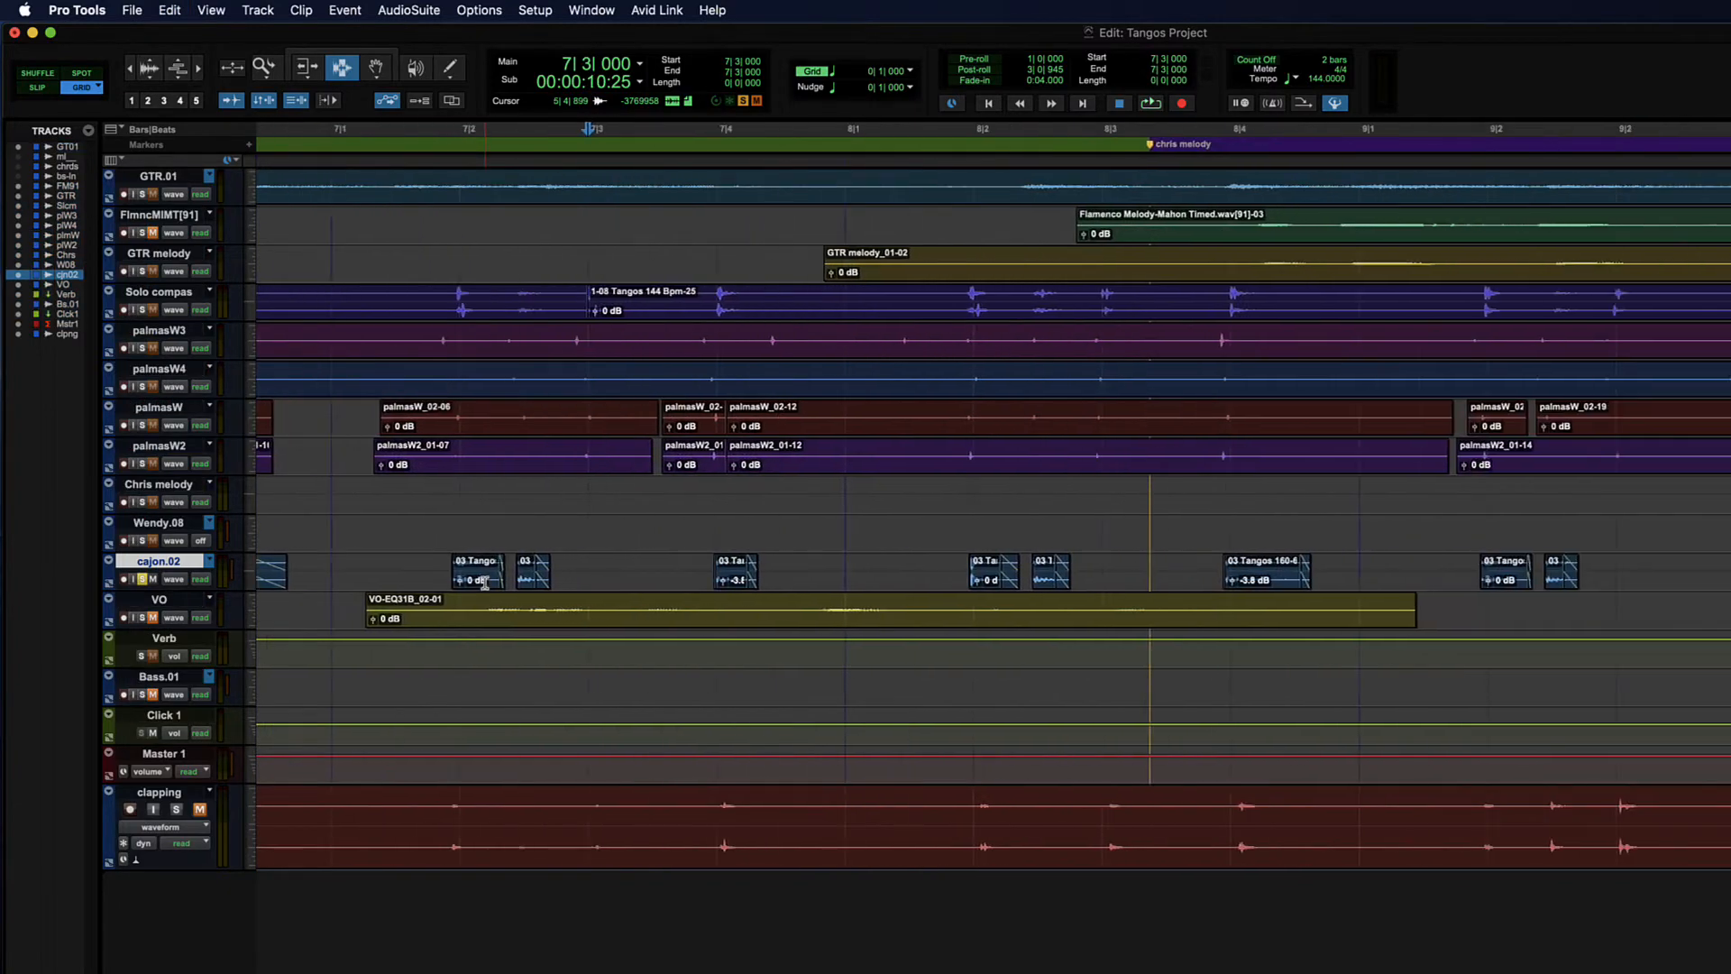
- Select the cajon.02 track from bar 7 to bar 9 and play back the selected phrase
key("r")
key("r")
left_click(525, 563)
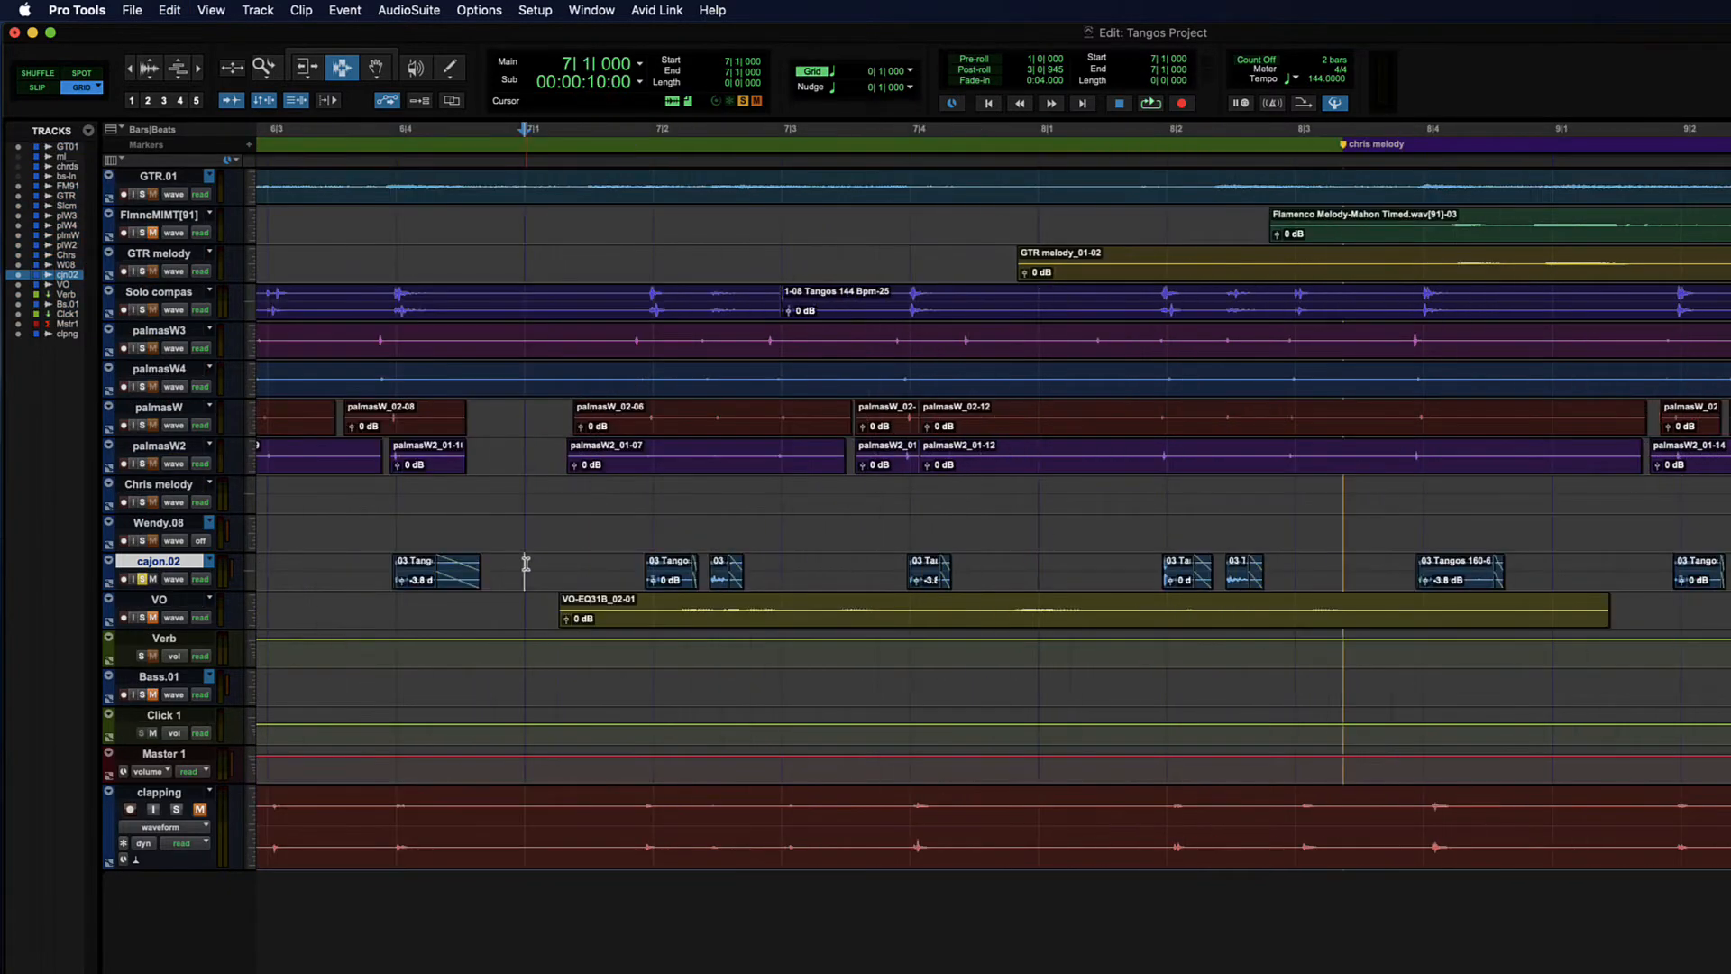
left_click_drag(525, 563, 1559, 575)
key("space")
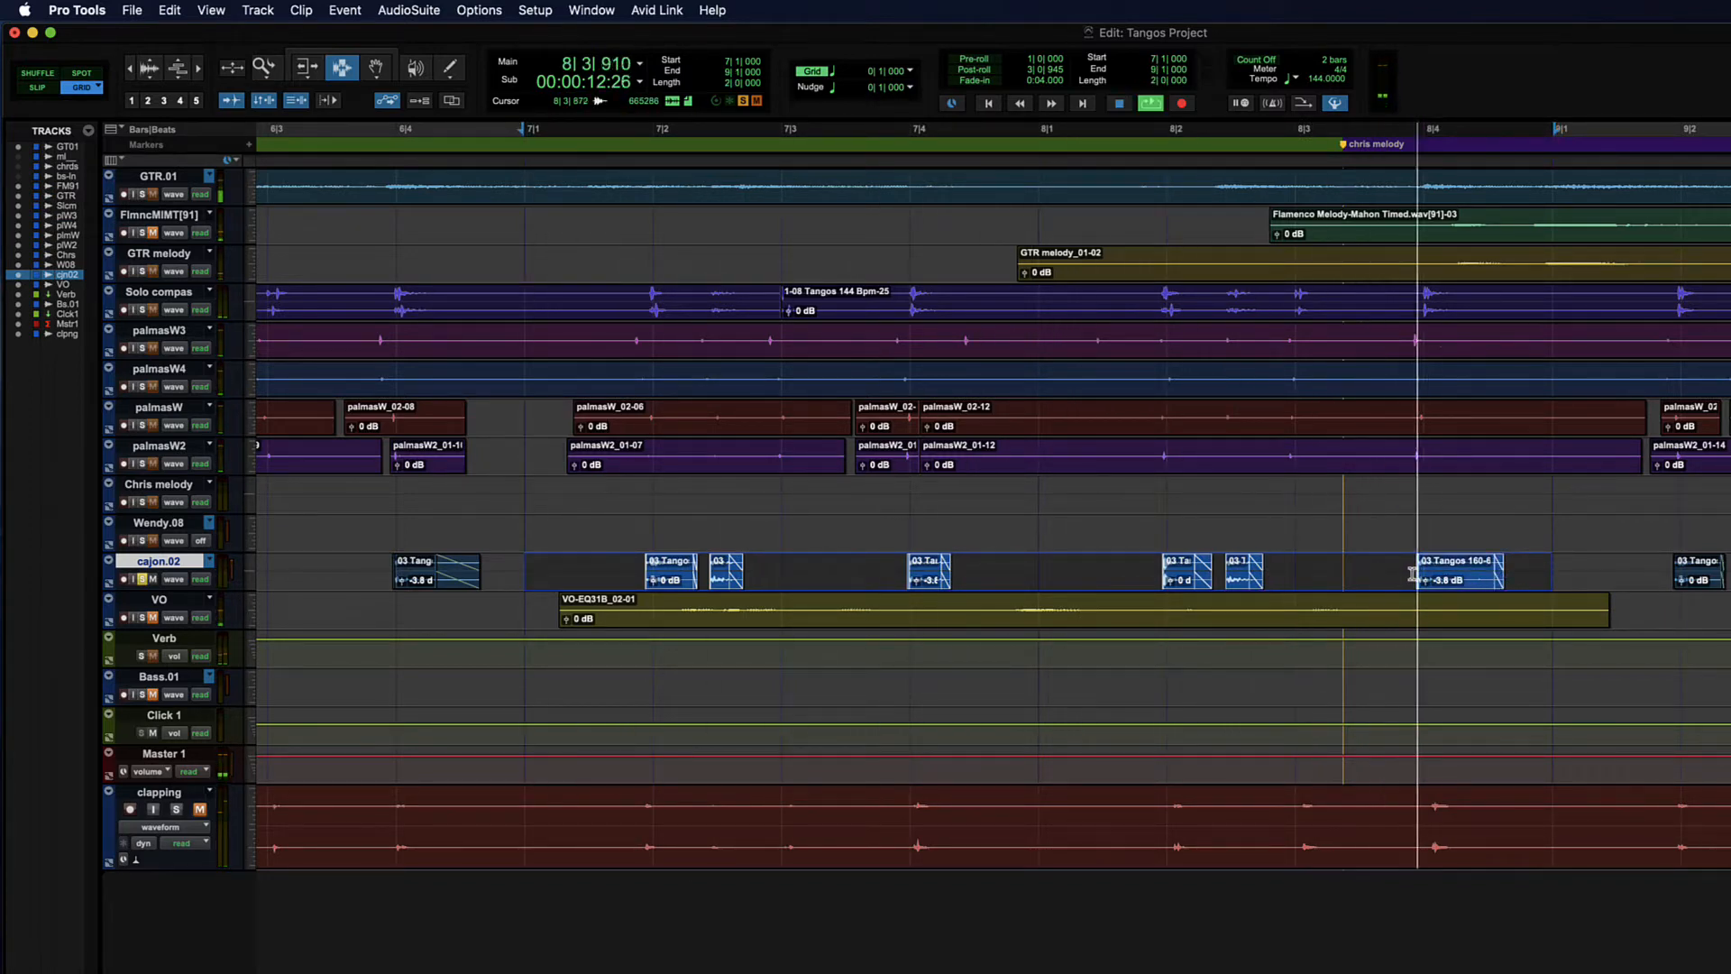
key("space")
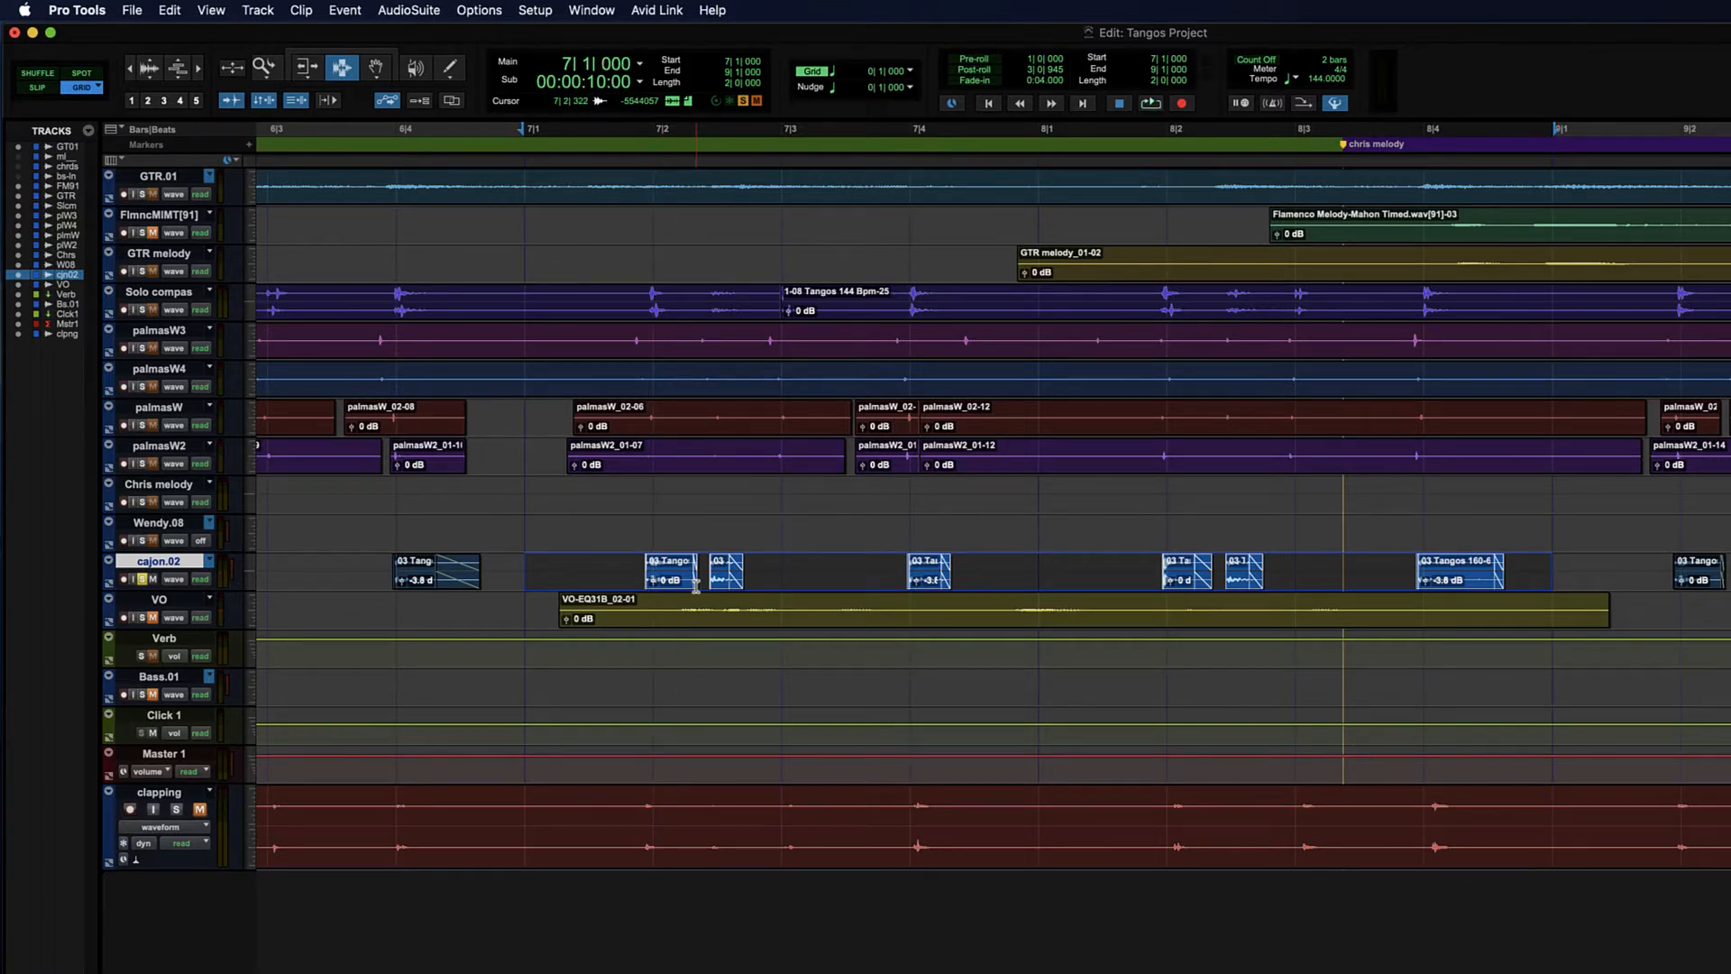
- Try duplicating only the cajon.02 clips between bars 7 and 9, selected from first to last clip, and undo the duplication
left_click_drag(527, 565, 1541, 564)
left_click_drag(645, 573, 1484, 572)
key("F8")
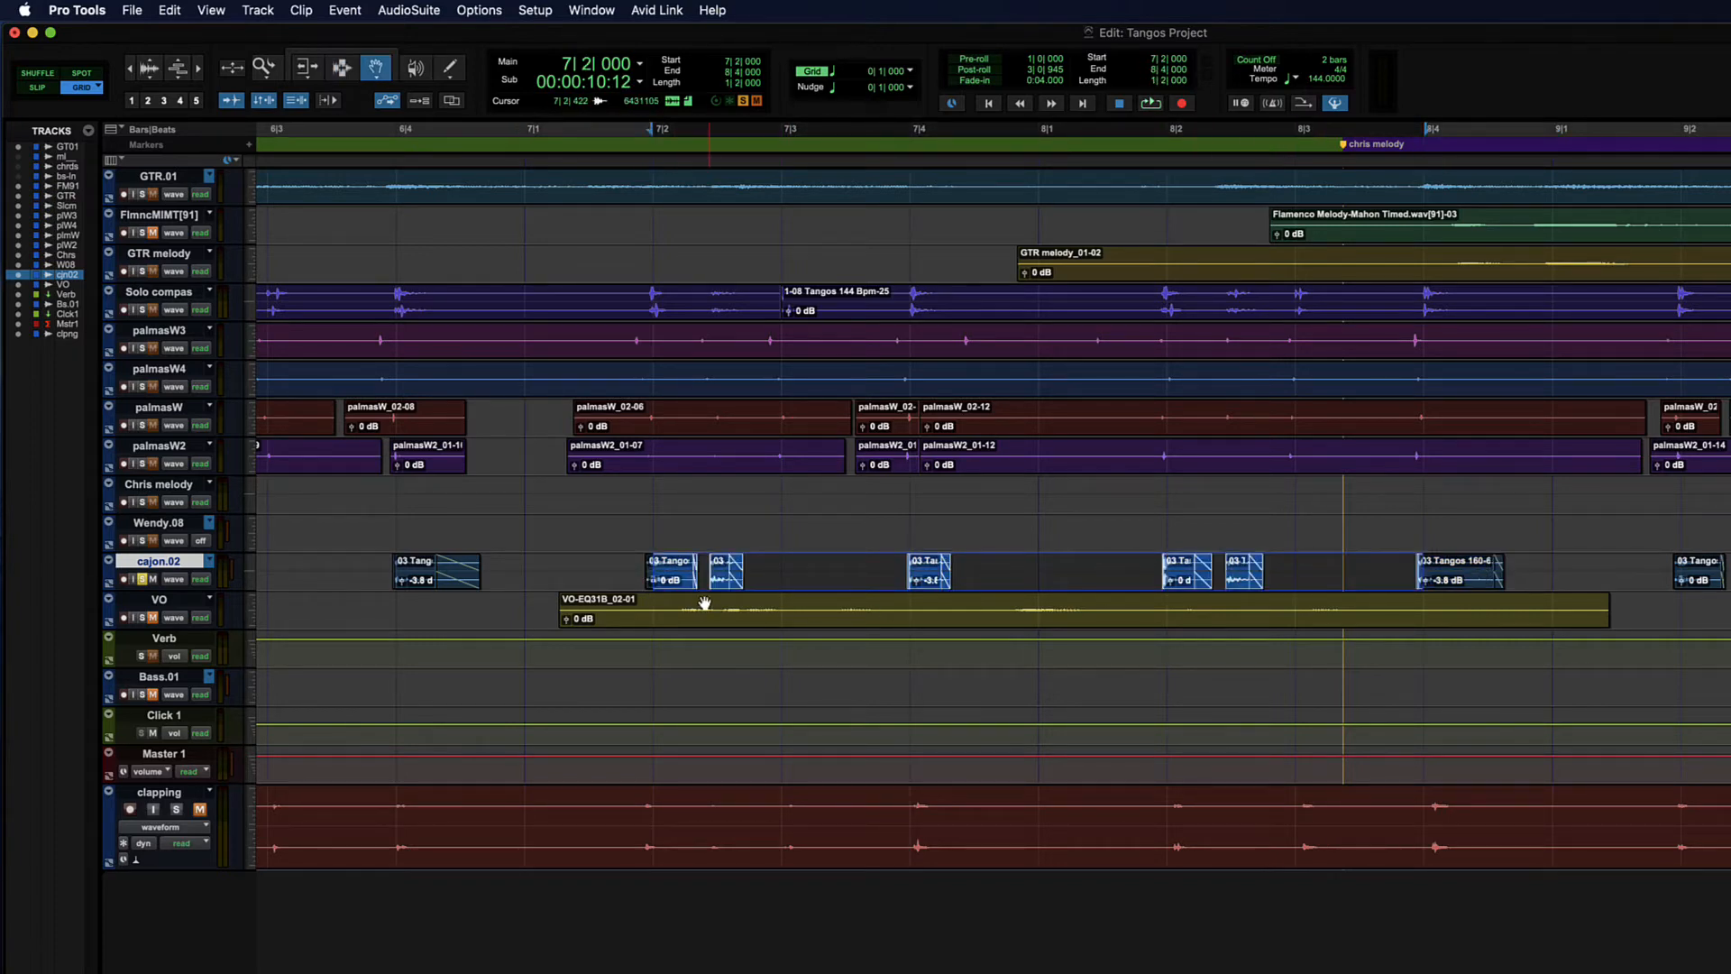
left_click(678, 575)
left_click(1462, 575, "shift")
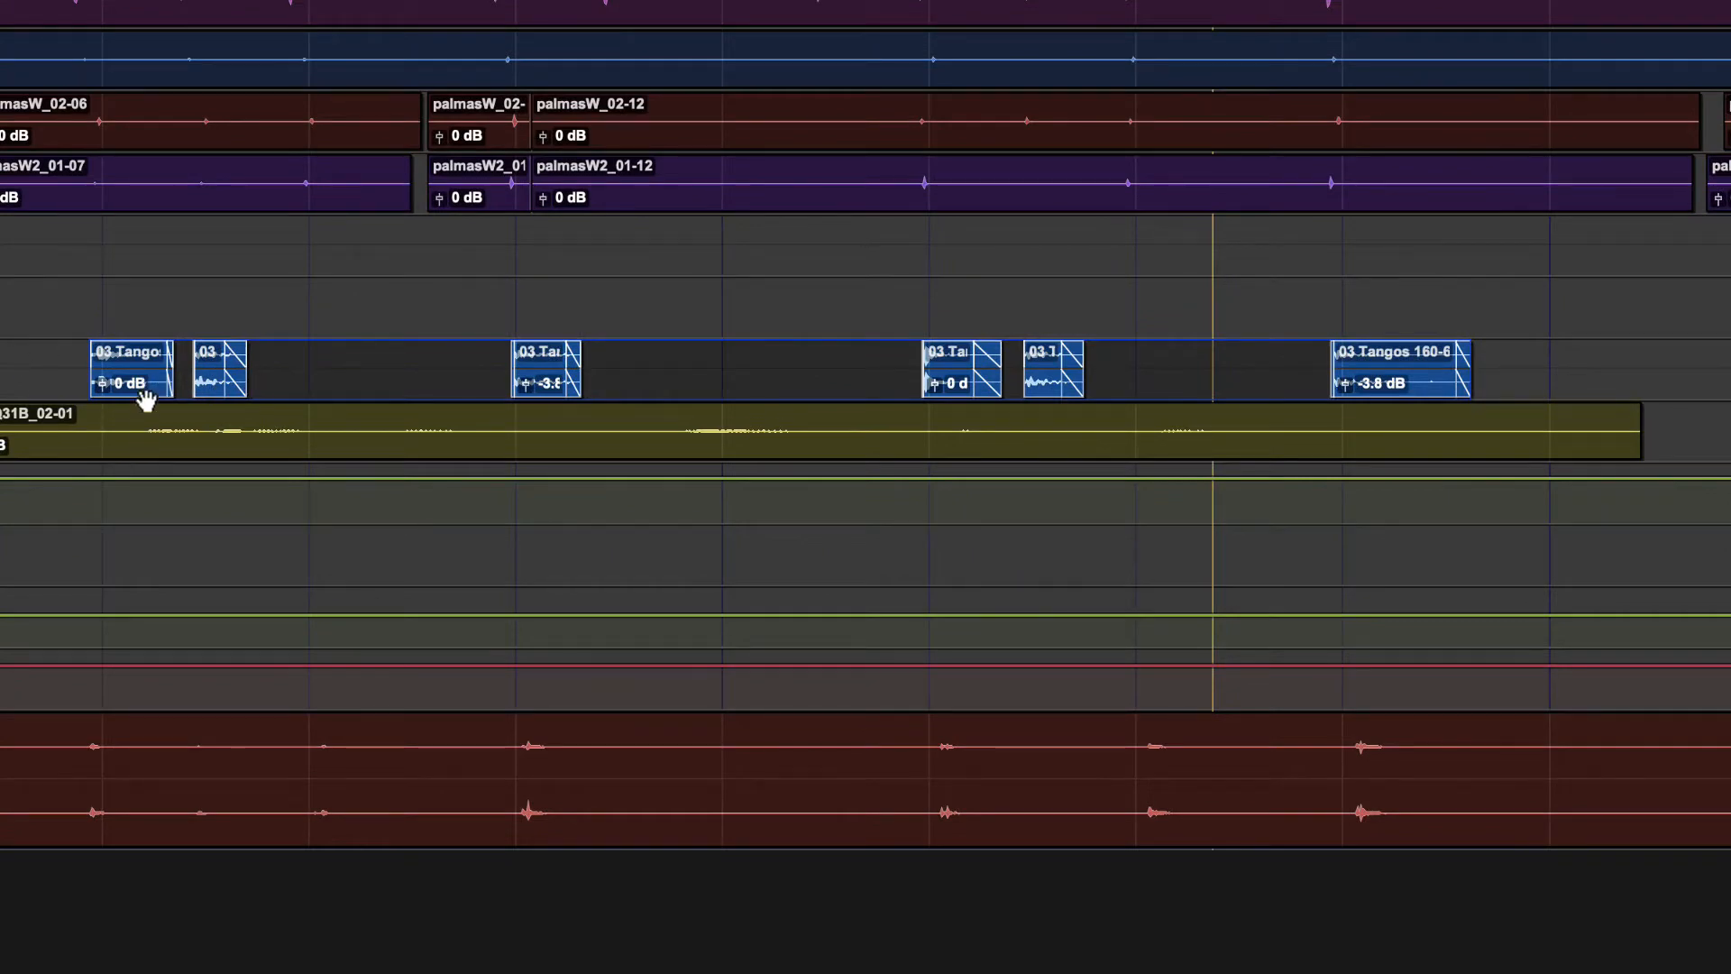
key("ctrl+d")
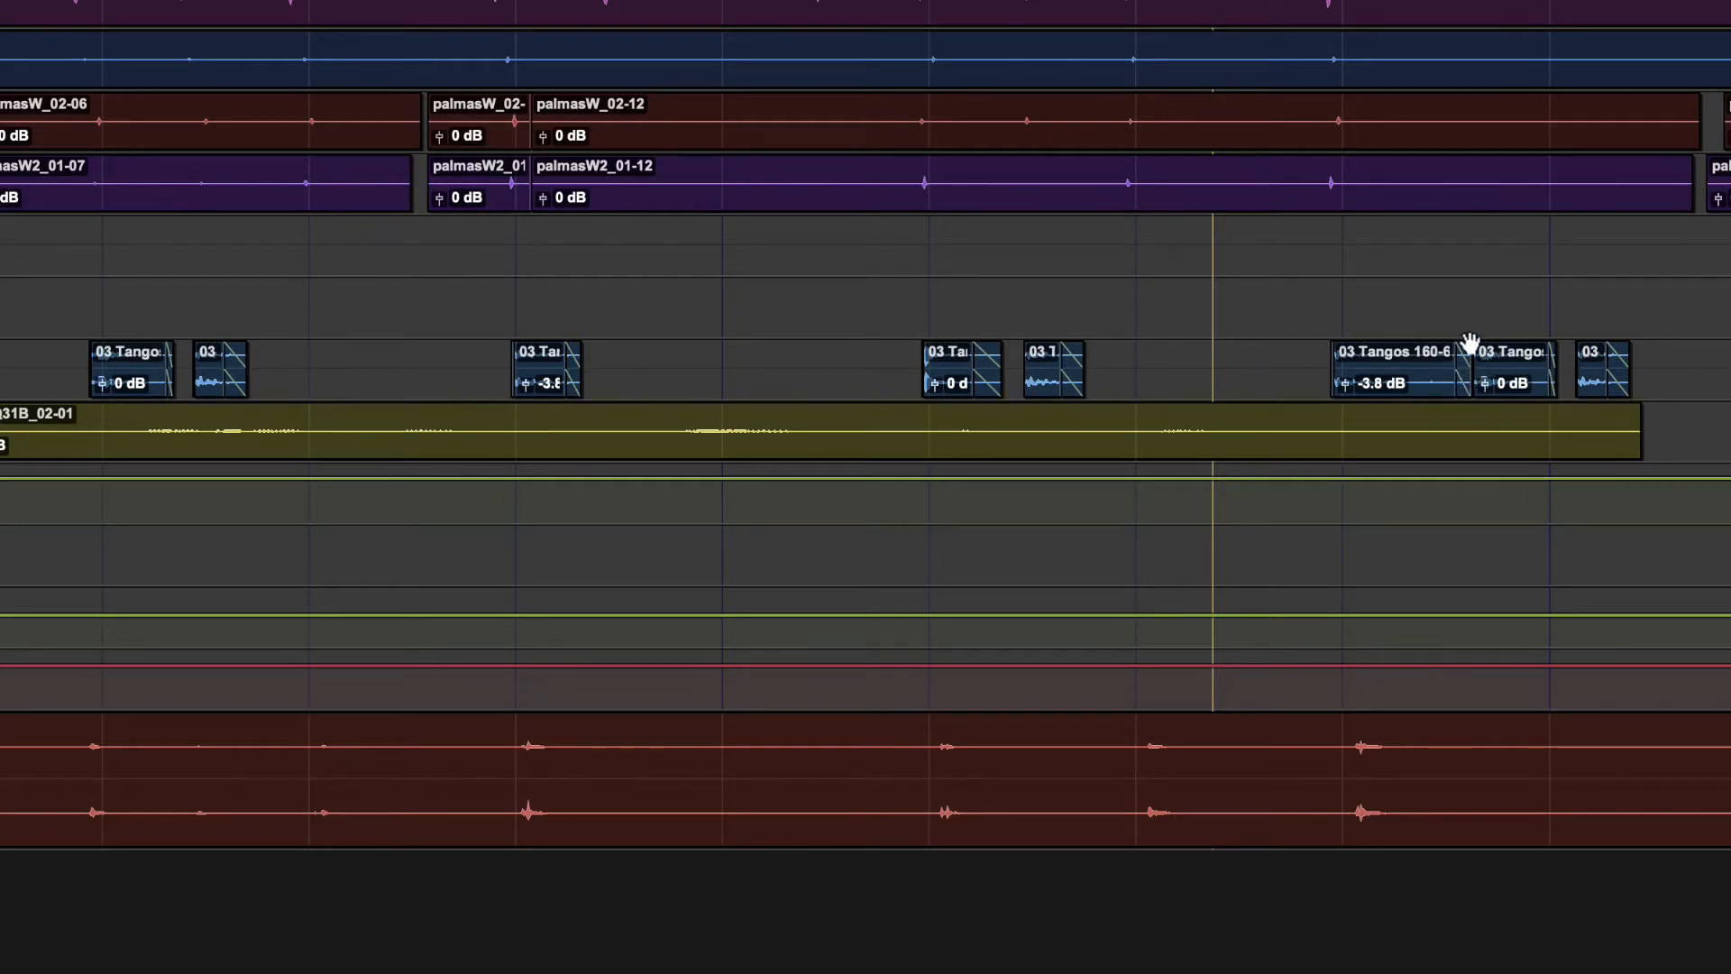
key("ctrl+z")
key("ctrl+z")
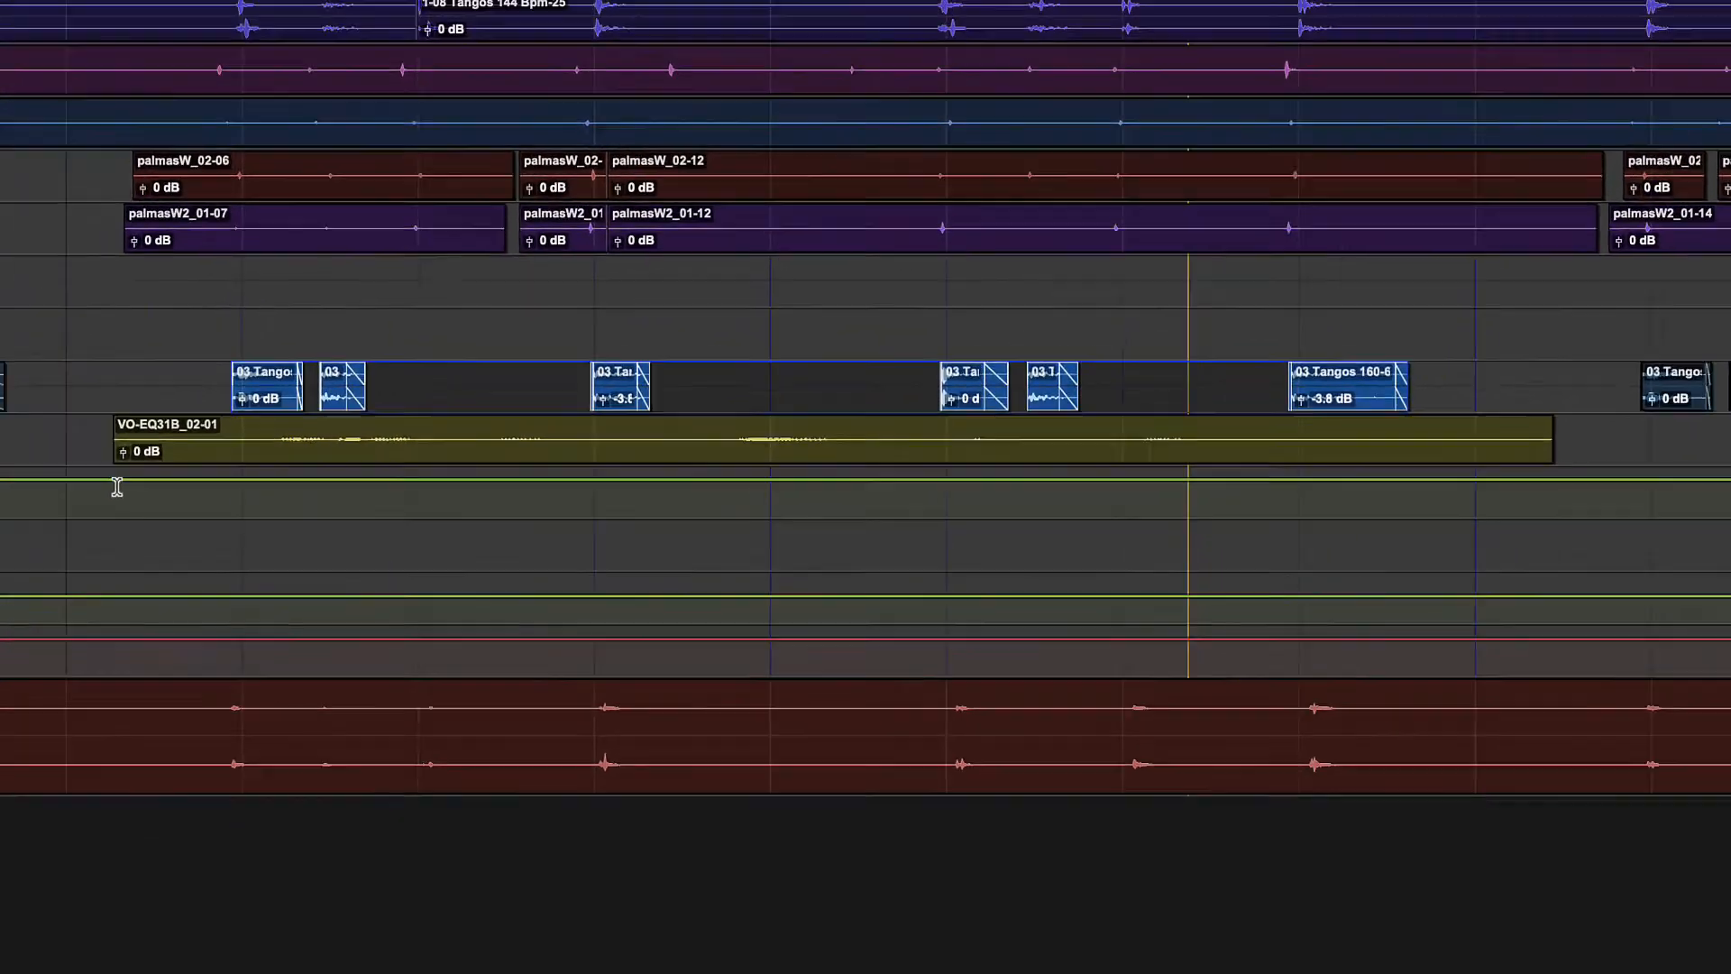
- Group the cajon.02 clips over the full range from bar 7 to bar 9 and duplicate the clip group twice
left_click_drag(200, 397, 1346, 403)
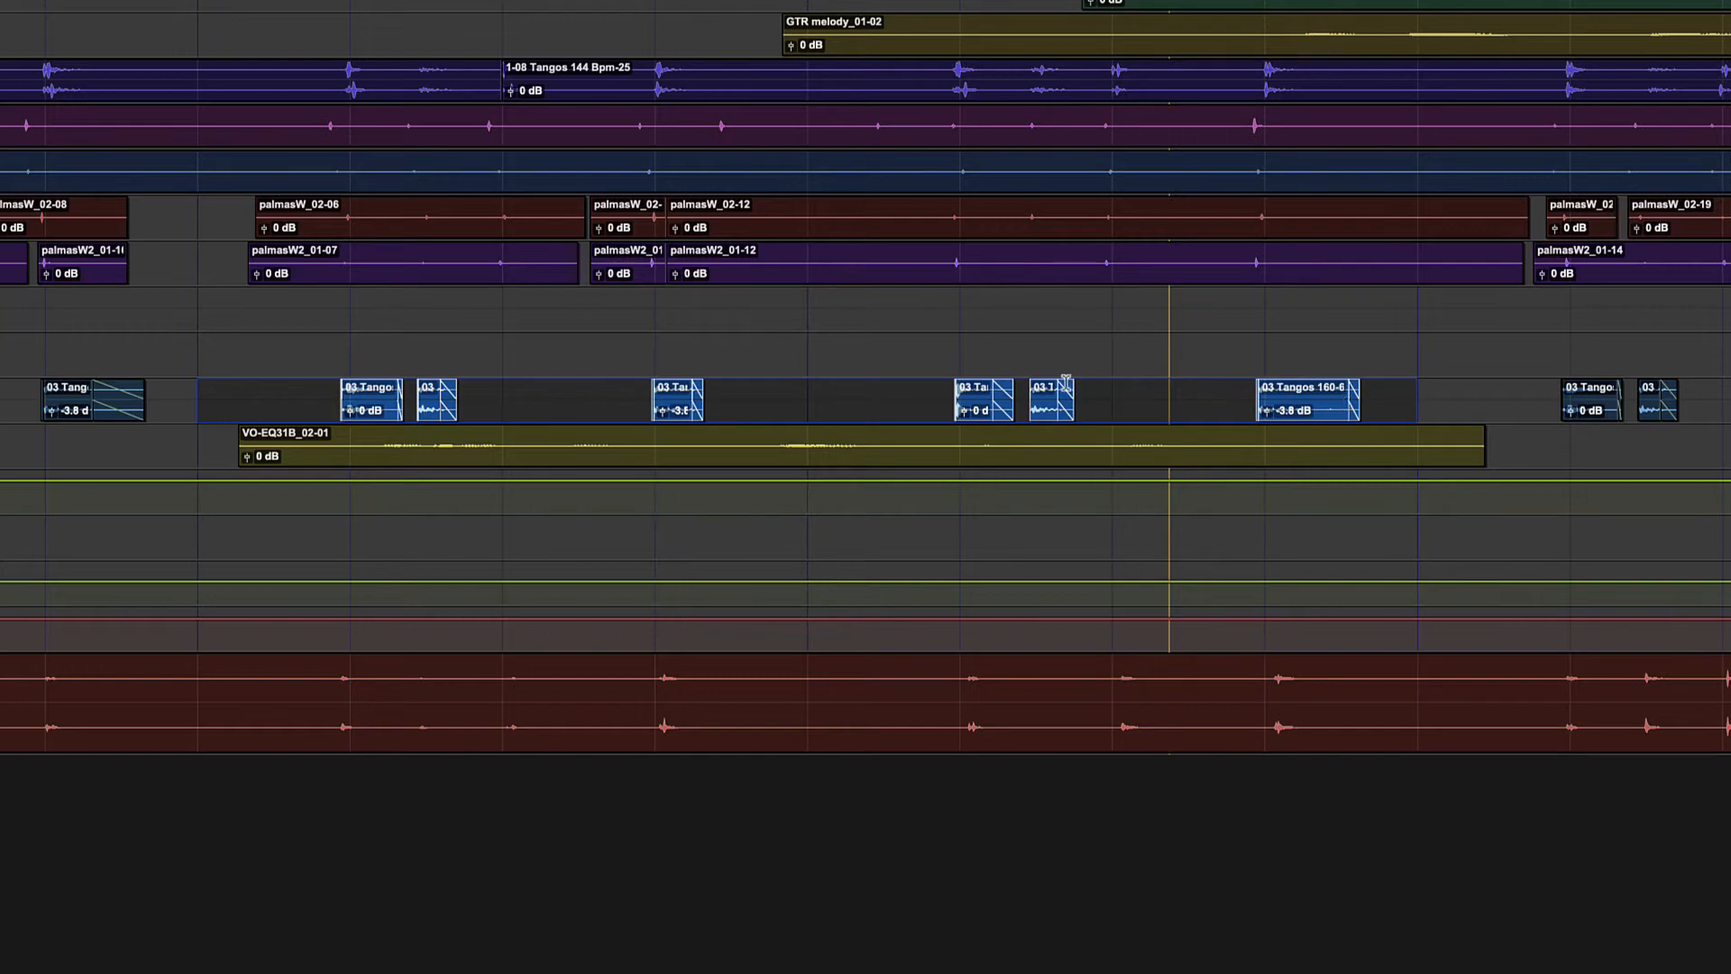
scroll(1065, 383, "left", 5)
scroll(1066, 382, "right", 6)
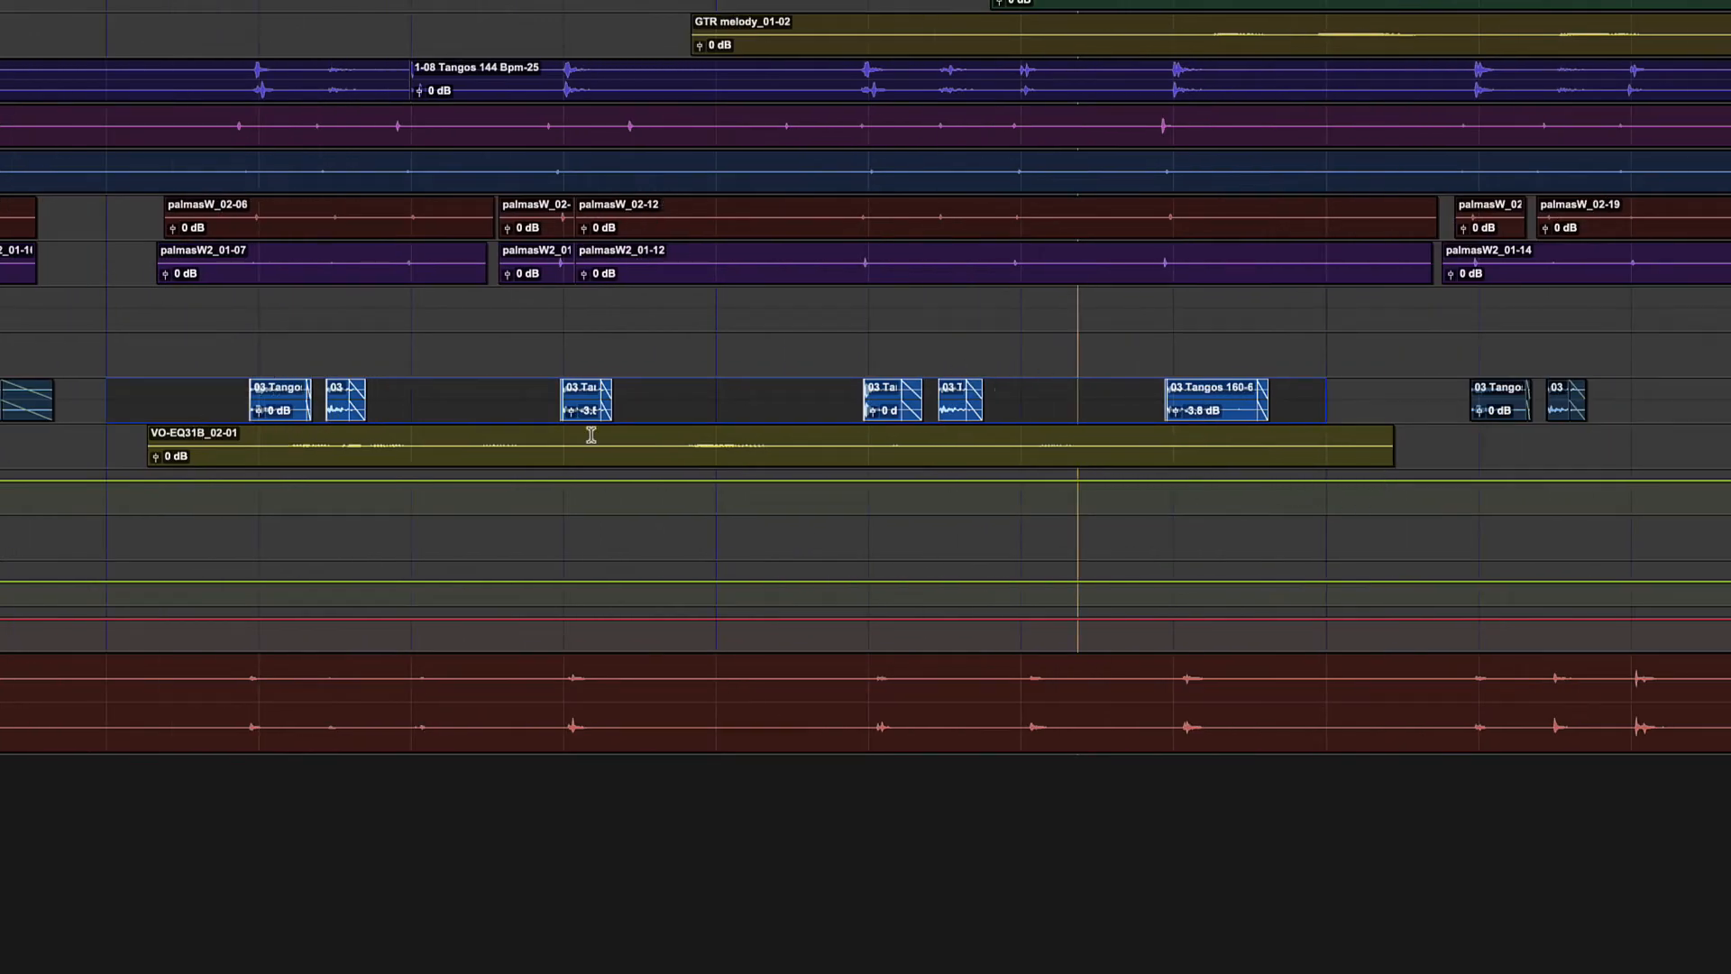
left_click_drag(105, 385, 1291, 409)
left_click(0, 0)
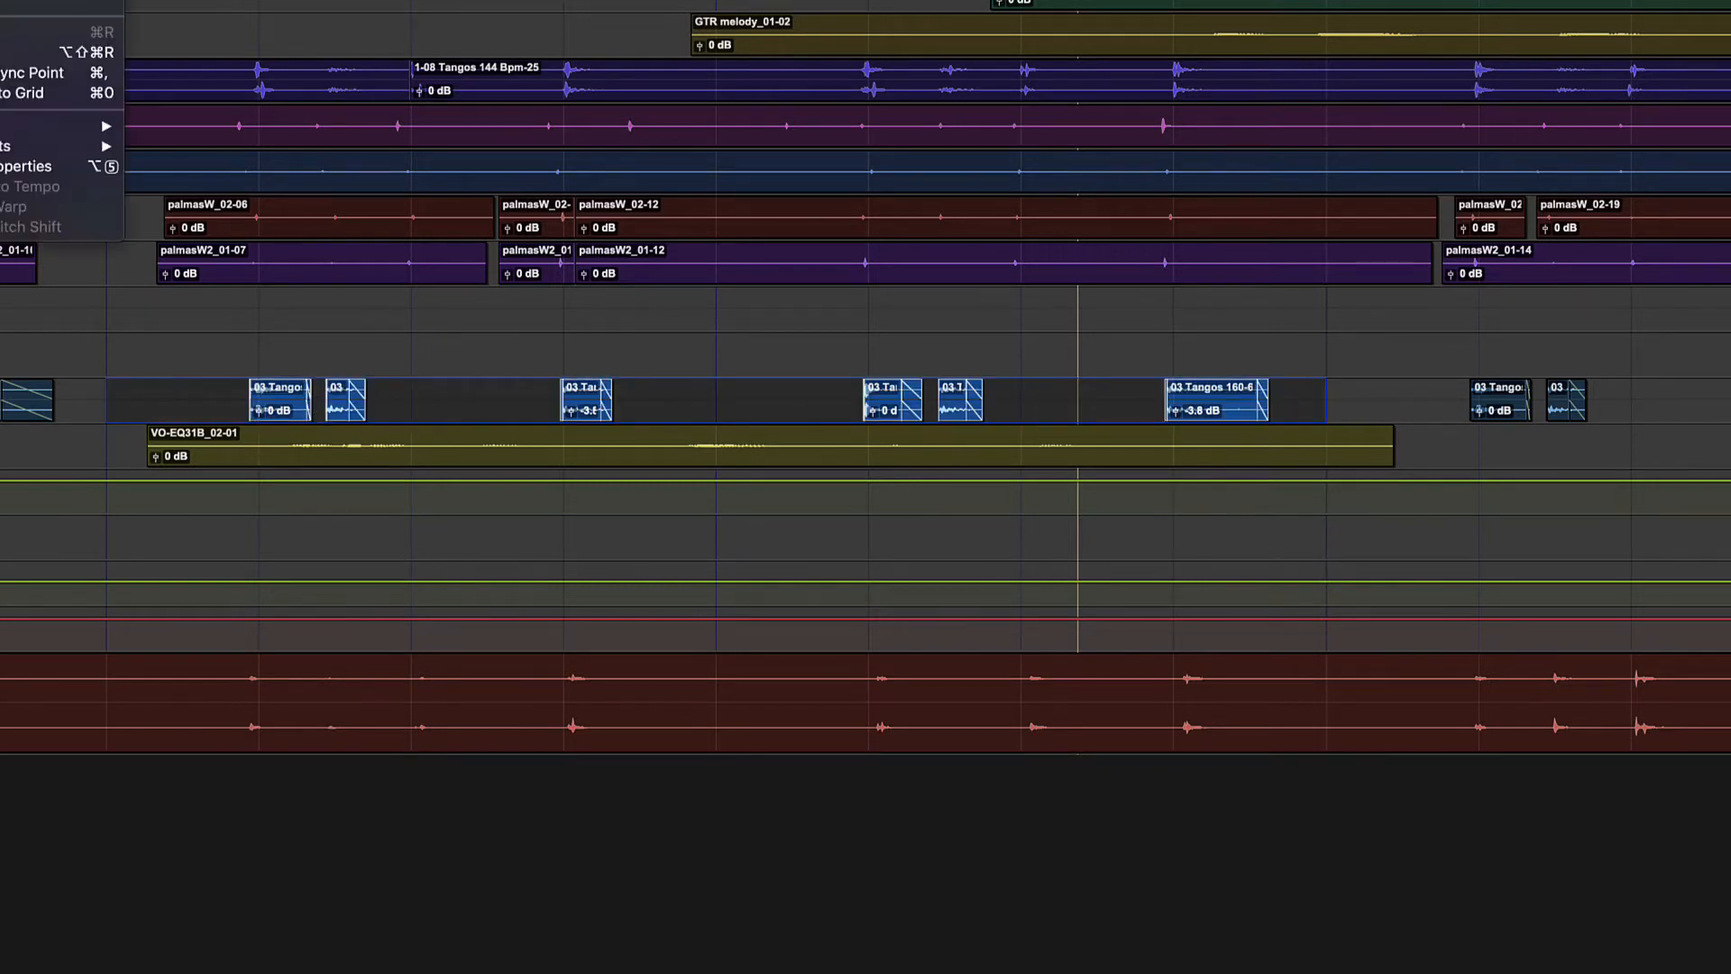
left_click(0, 0)
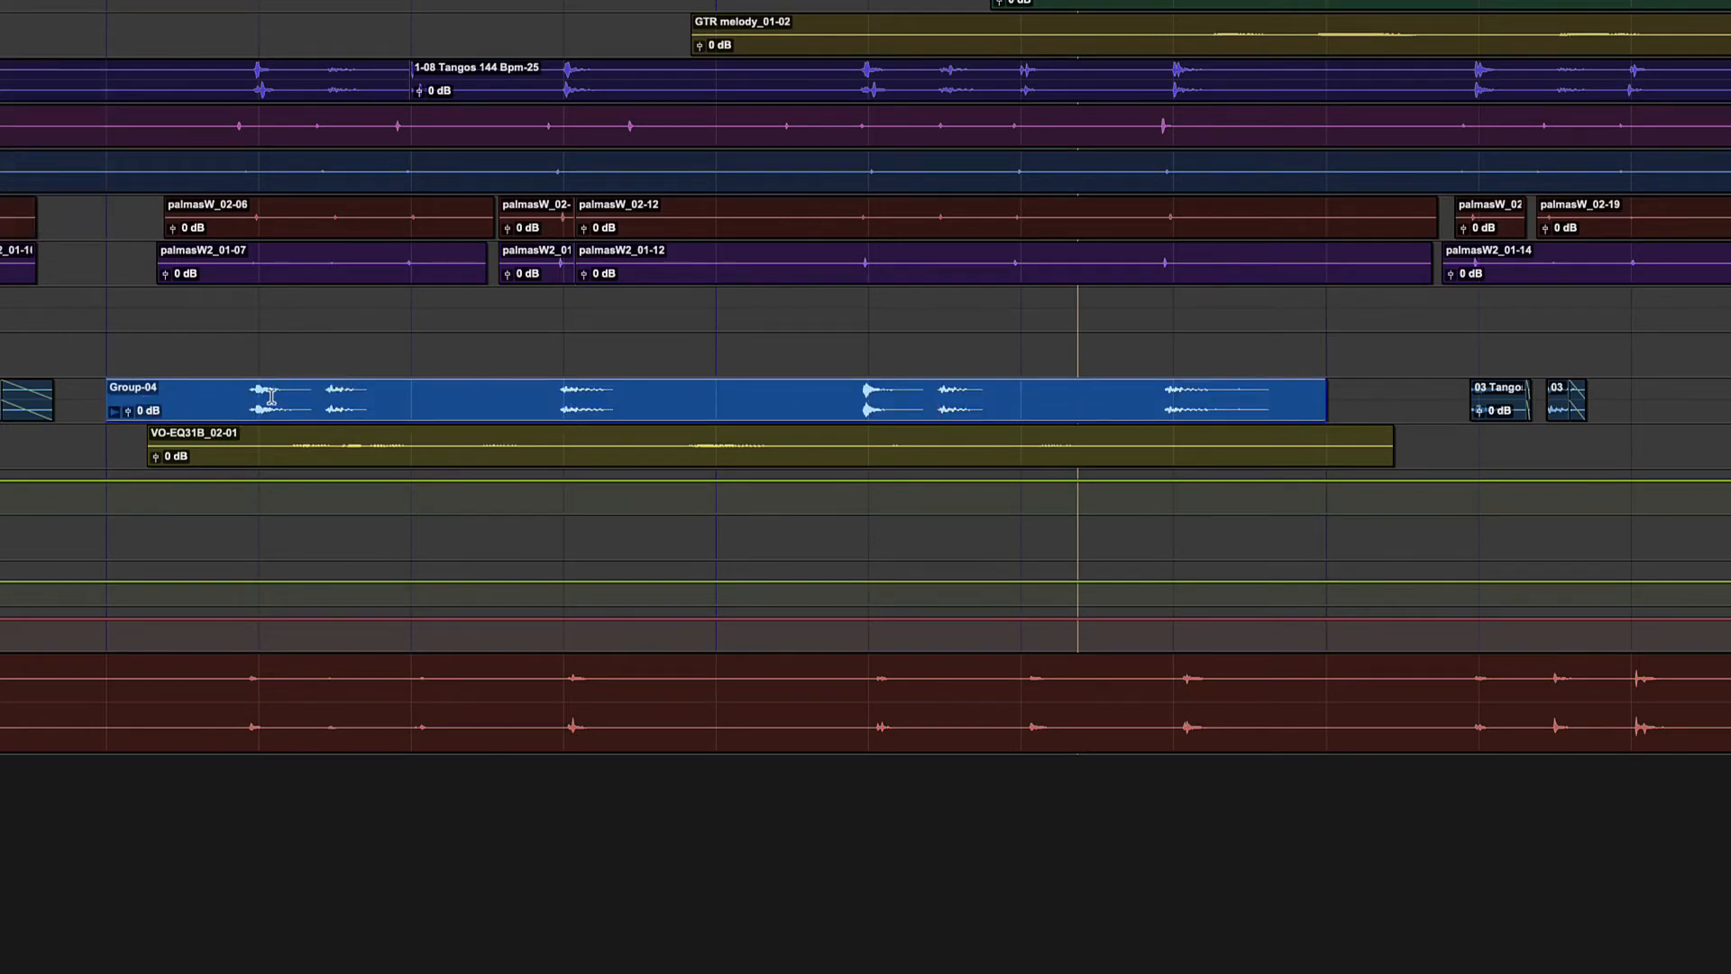
key("super+d")
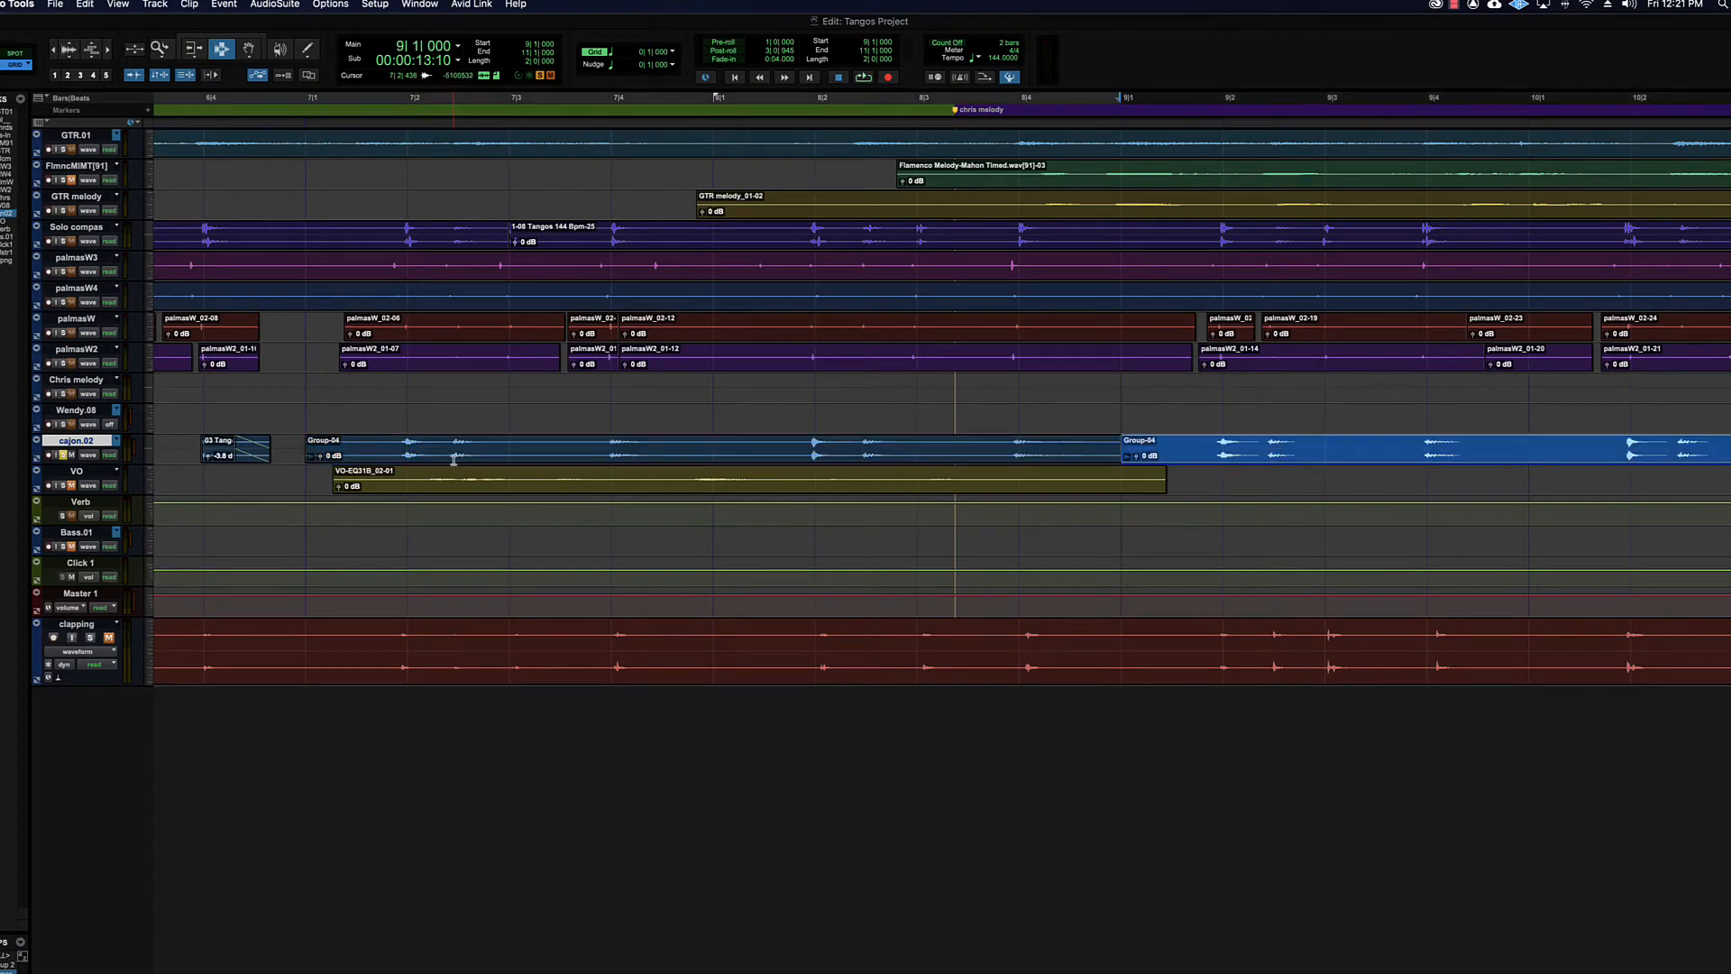
key("super+d")
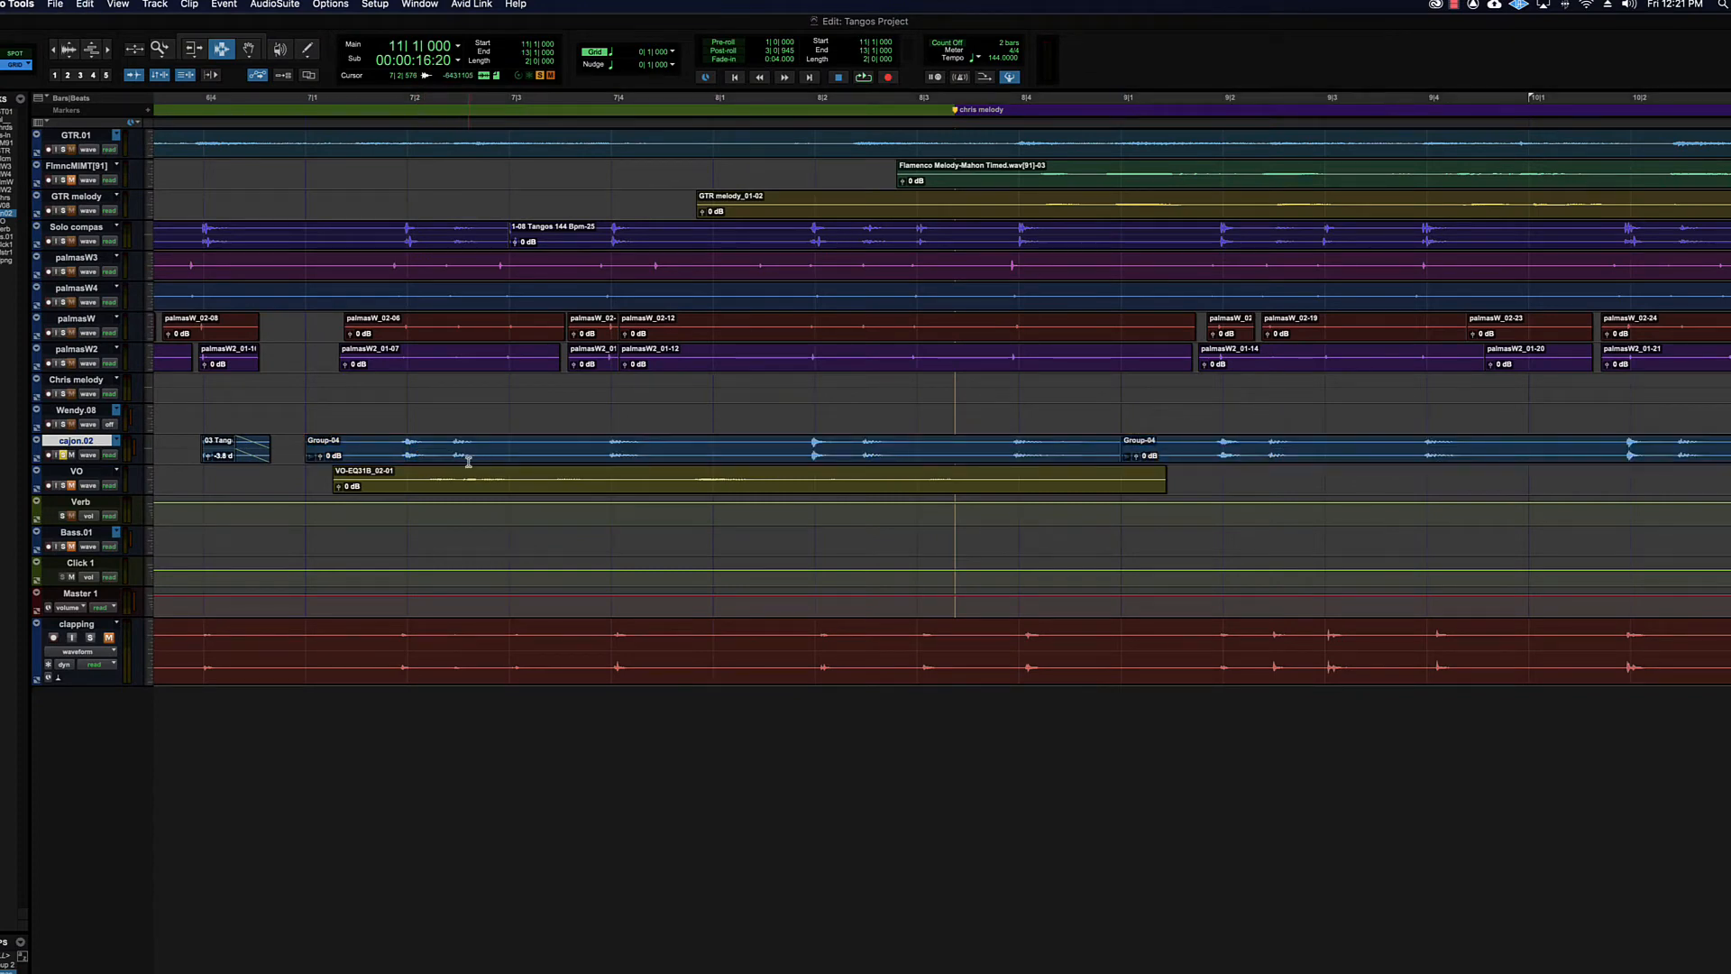
- Undo both duplicates and the cajon.02 clip grouping, and reselect bars 7 to 9 on that track
key("super+z")
key("super+z")
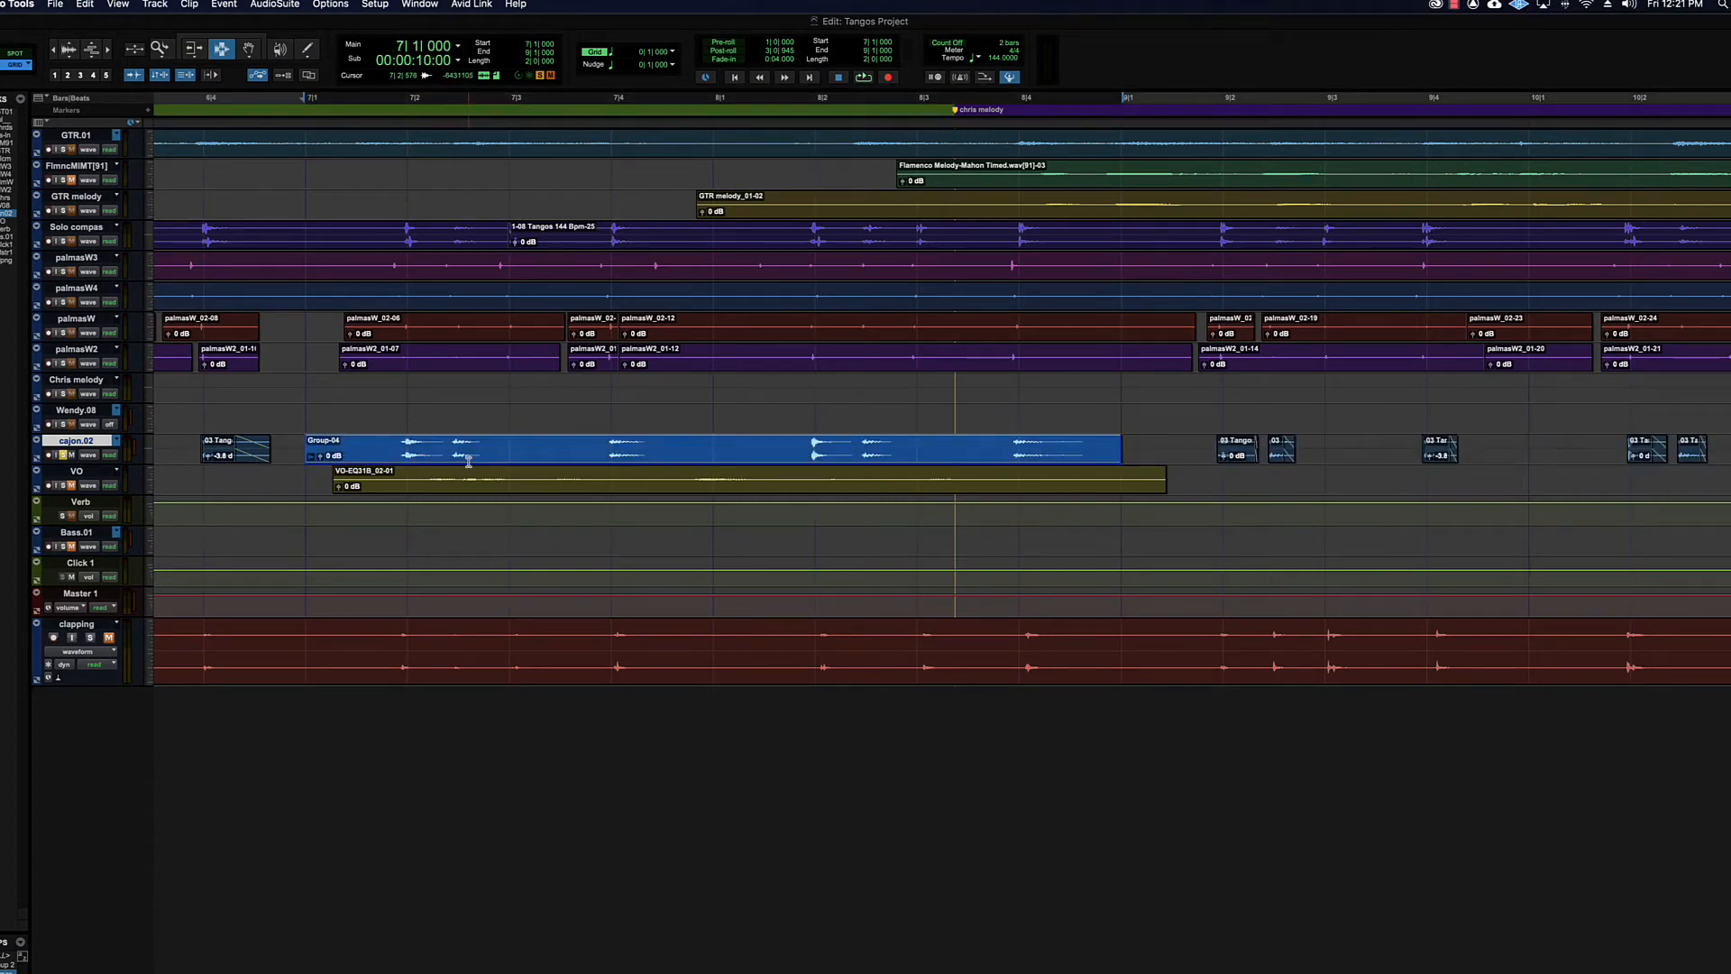
key("super+z")
left_click(355, 448)
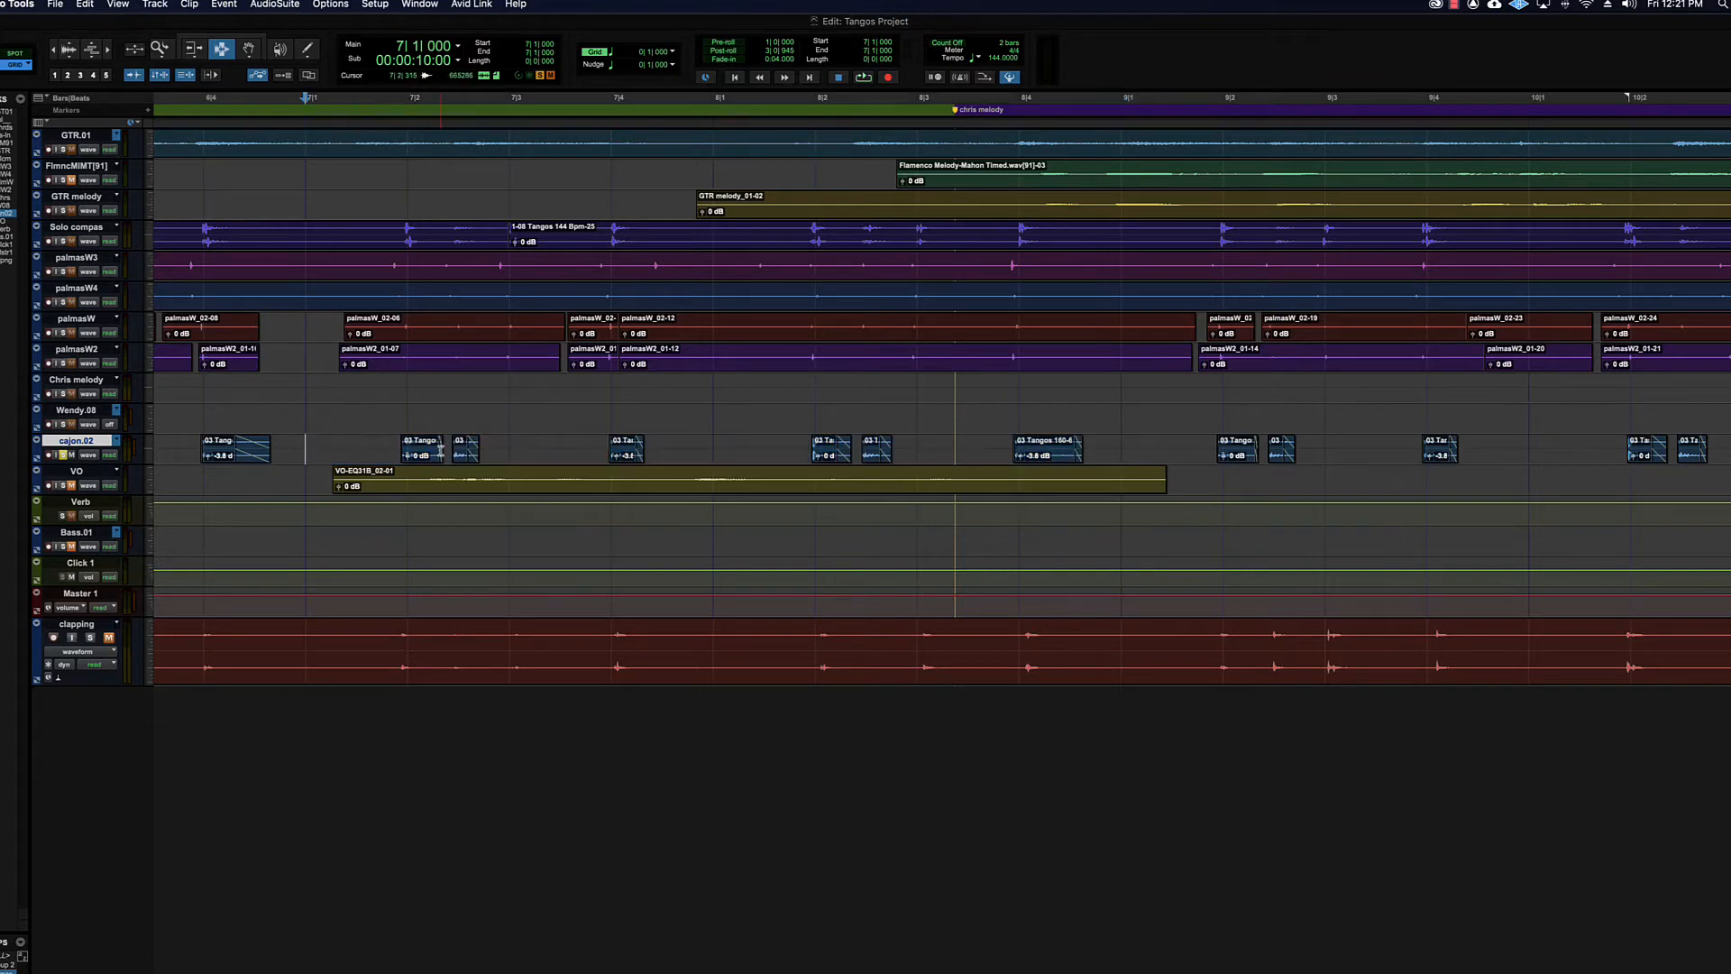
mouse_move(308, 448)
left_mouse_down()
mouse_move(1186, 443)
mouse_move(303, 446)
left_mouse_up()
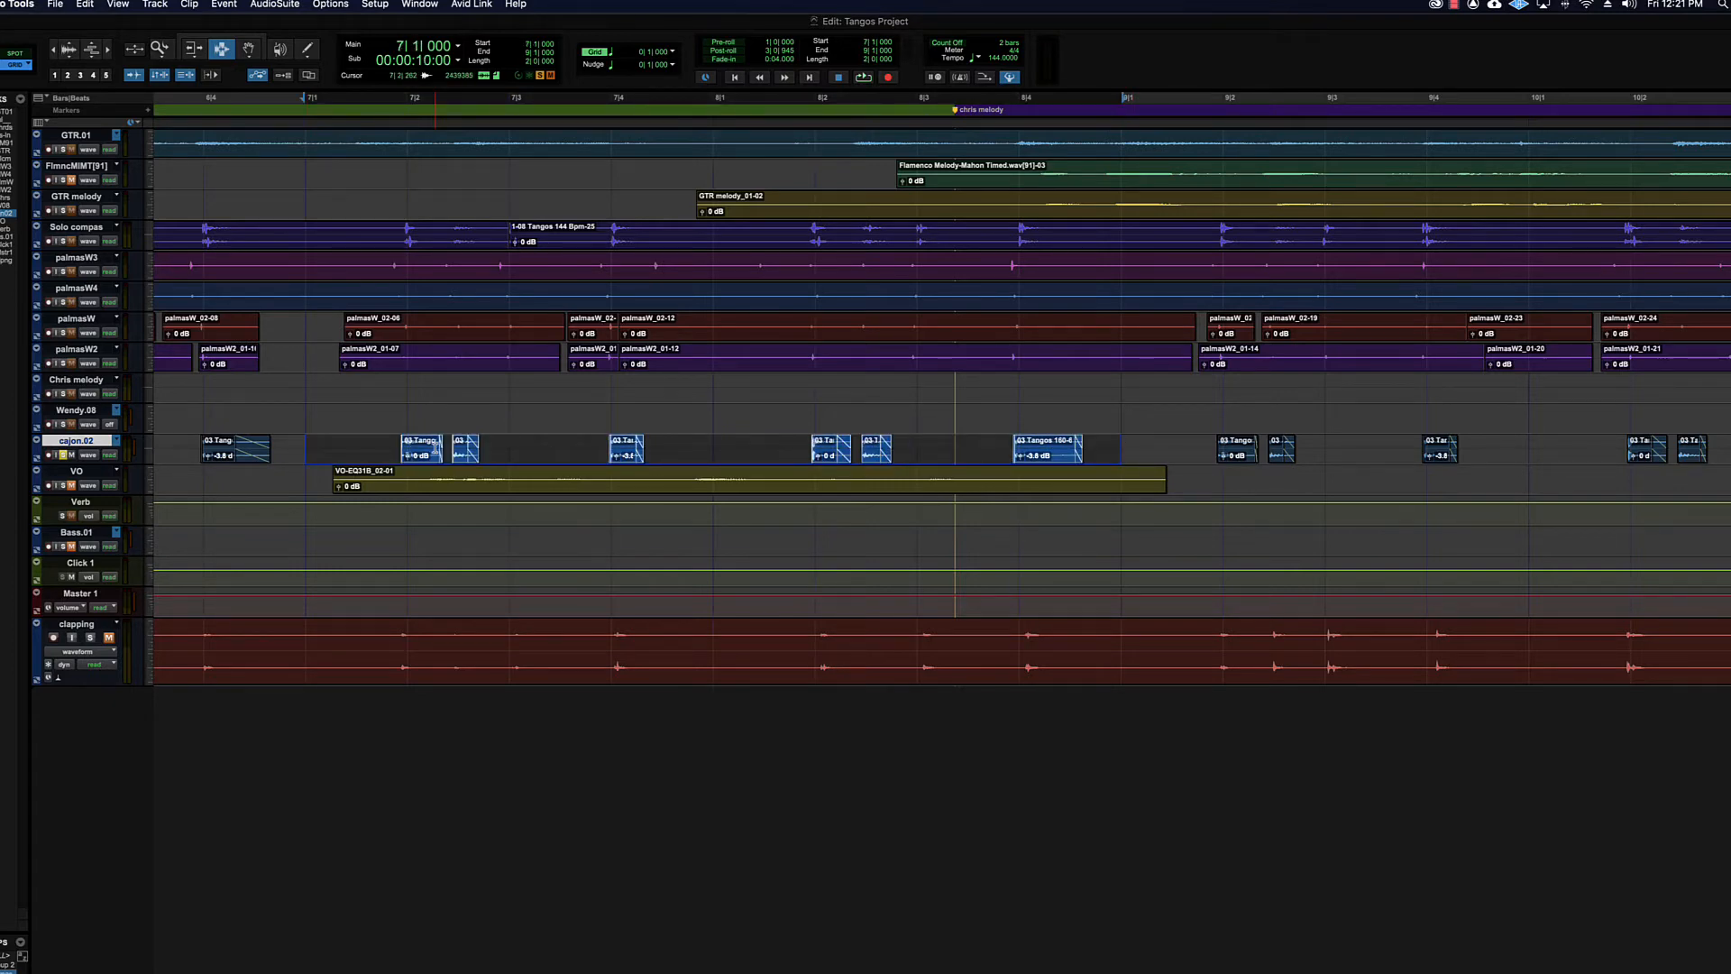
left_click(311, 454)
- Group the clips on palmasW3, palmasW4, palmasW and palmasW2 from bar 7 to bar 9 beat 2
left_click_drag(307, 257, 1177, 296)
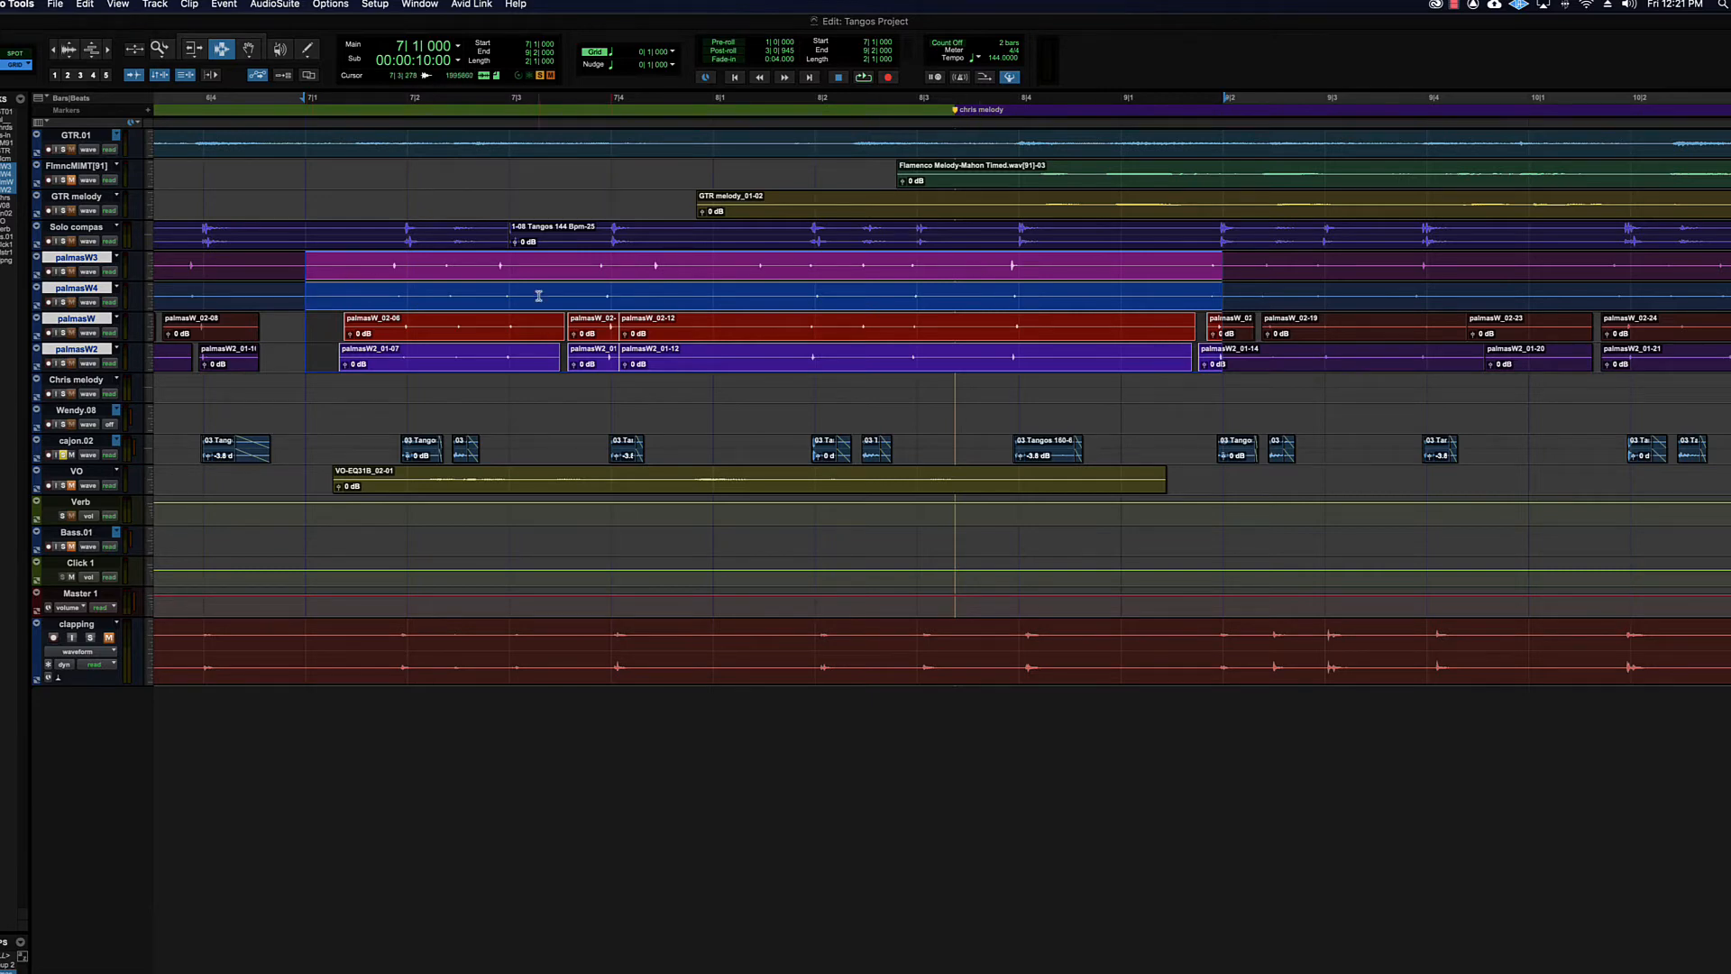
left_click(190, 3)
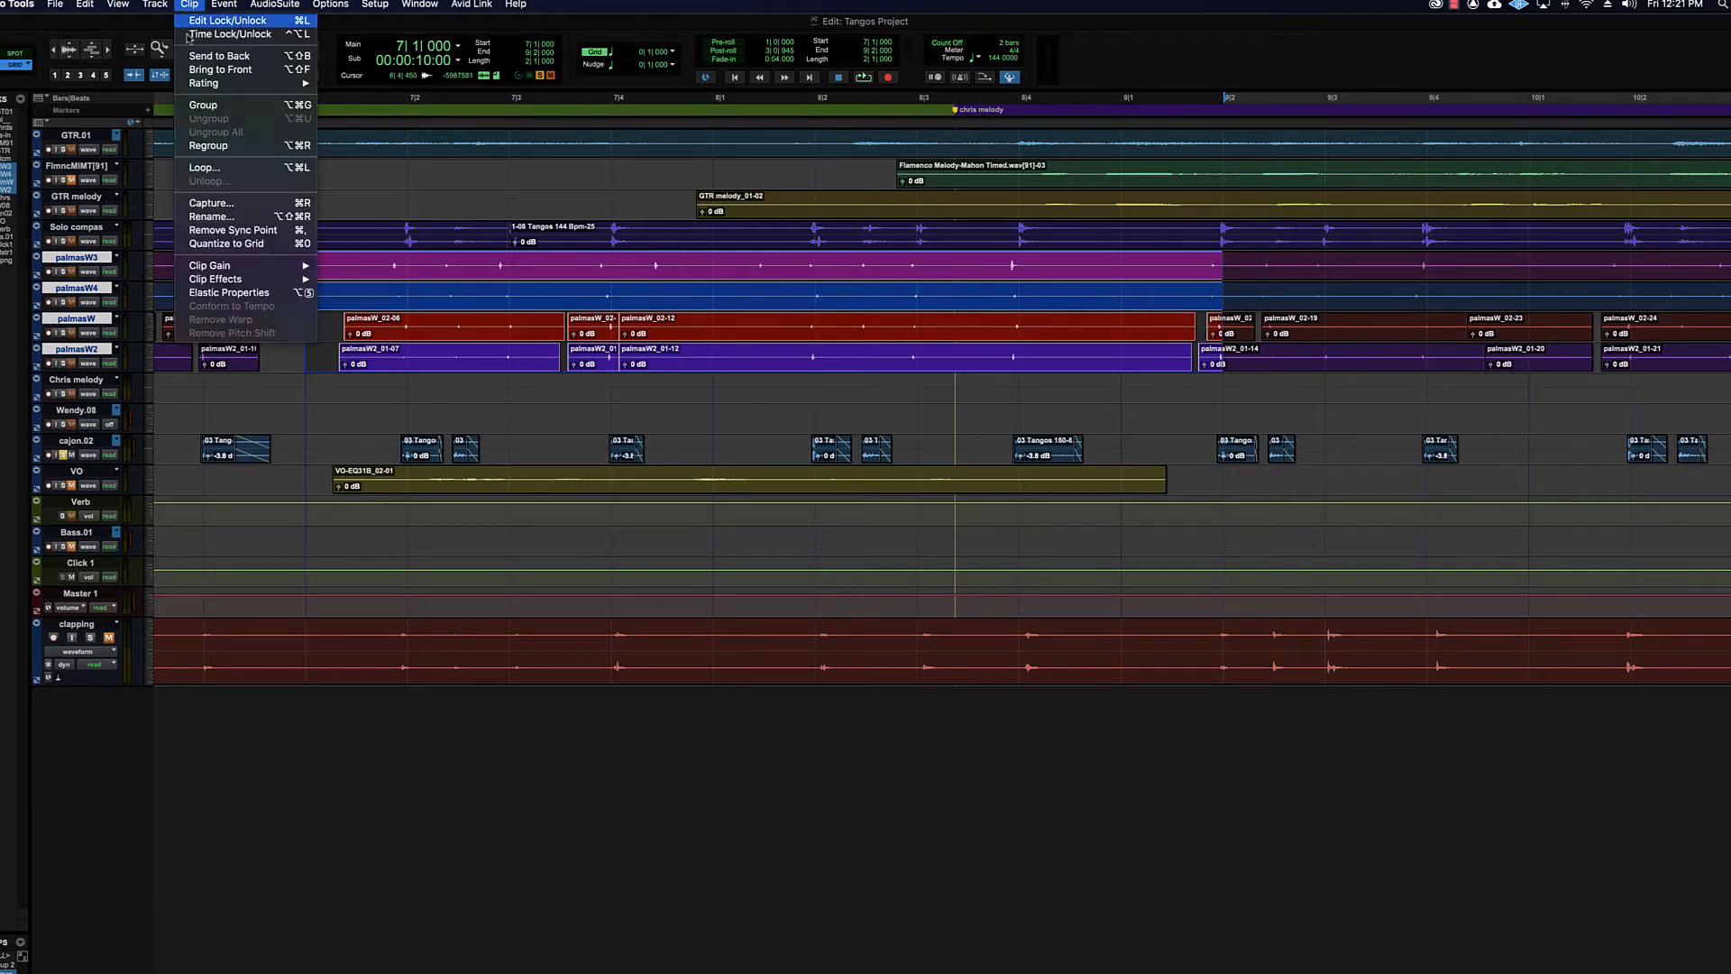
left_click(203, 105)
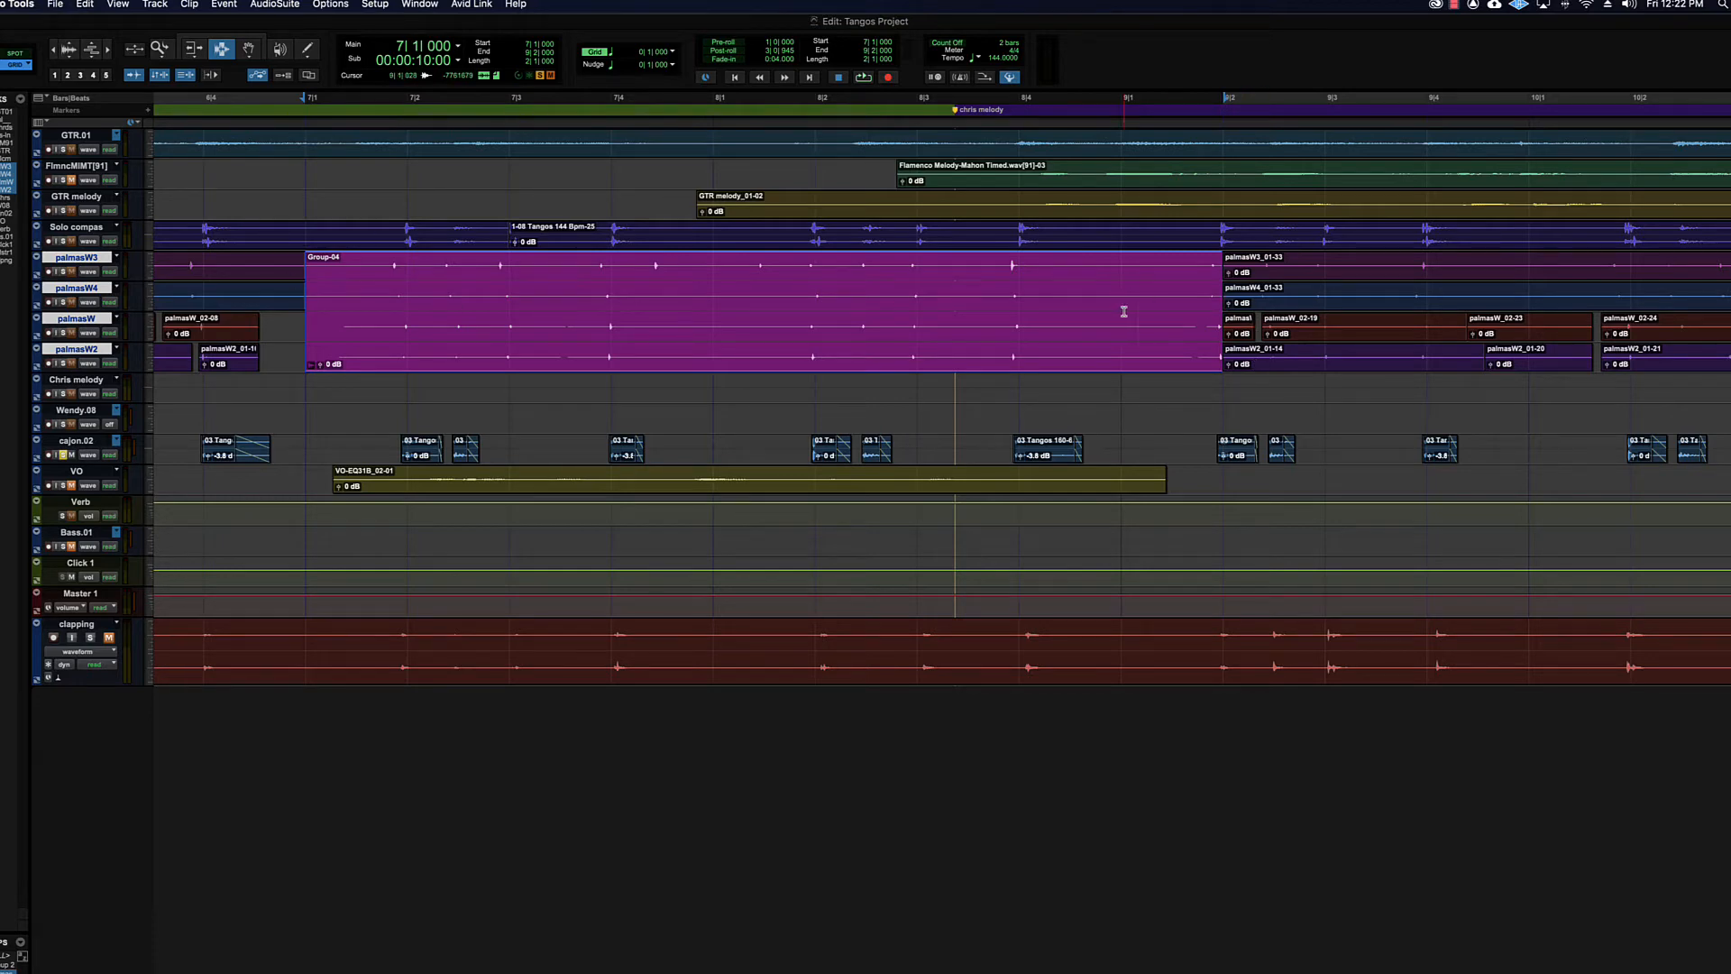
- Move the palmas clip group to bar 8 beat 2, starting on the palmasW2 track, and undo the move and the grouping
key("F8")
left_click_drag(836, 313, 1311, 361)
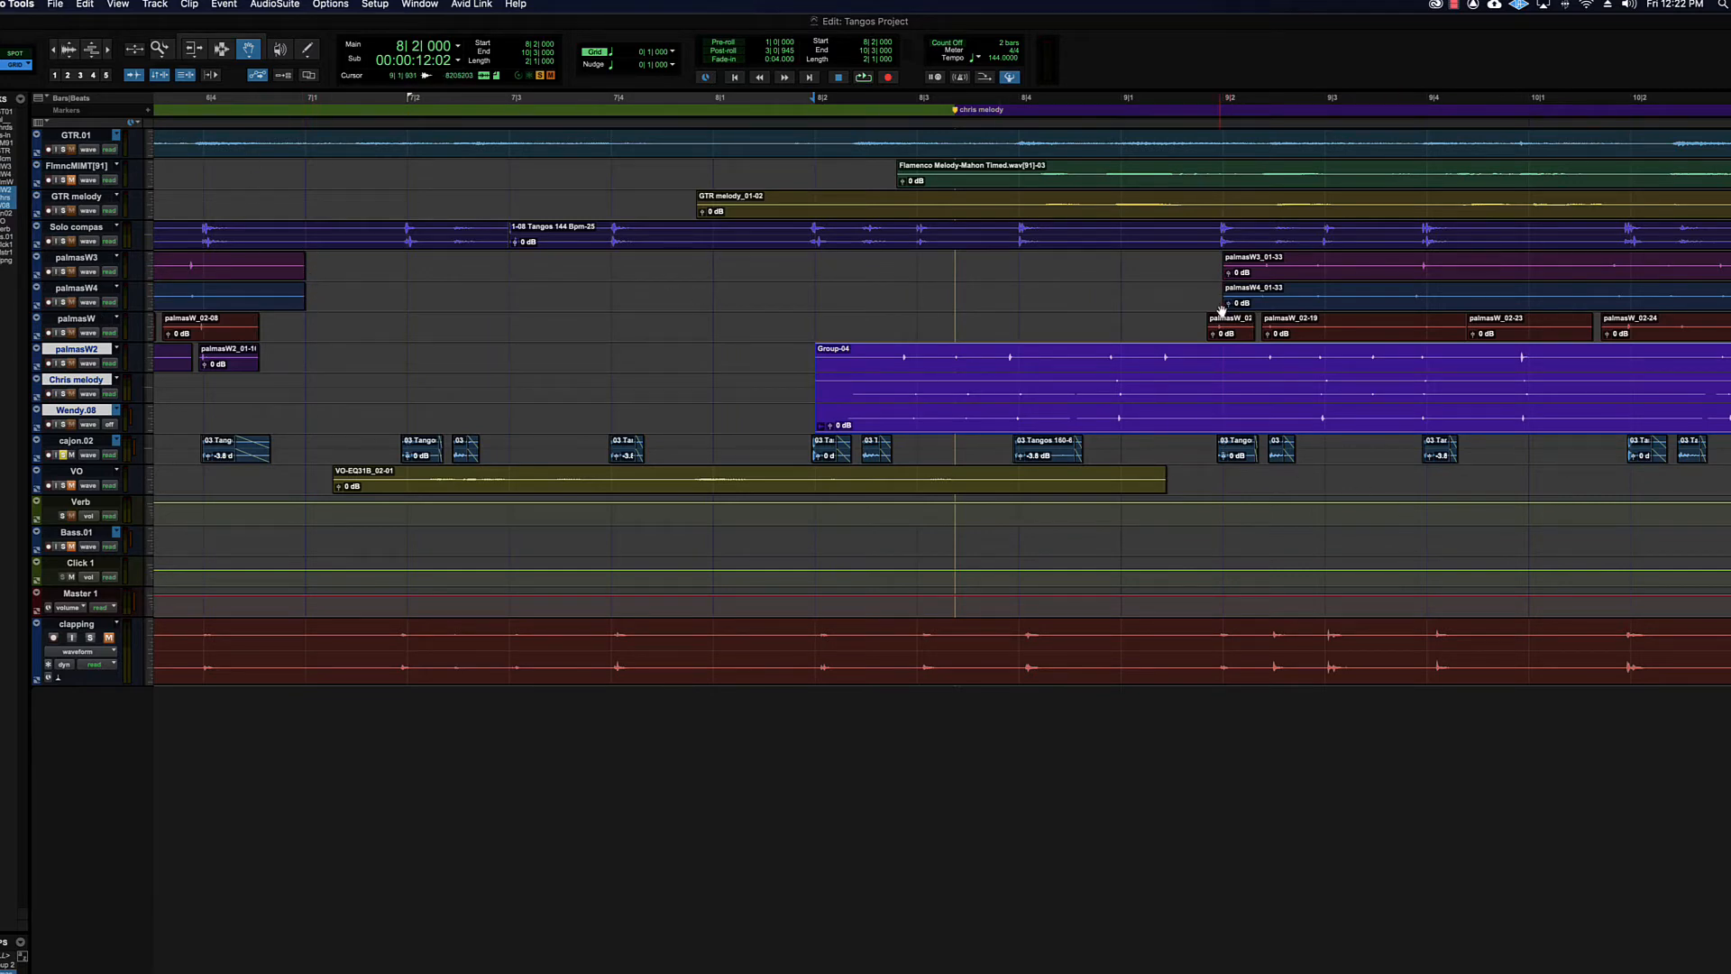
key("super+z")
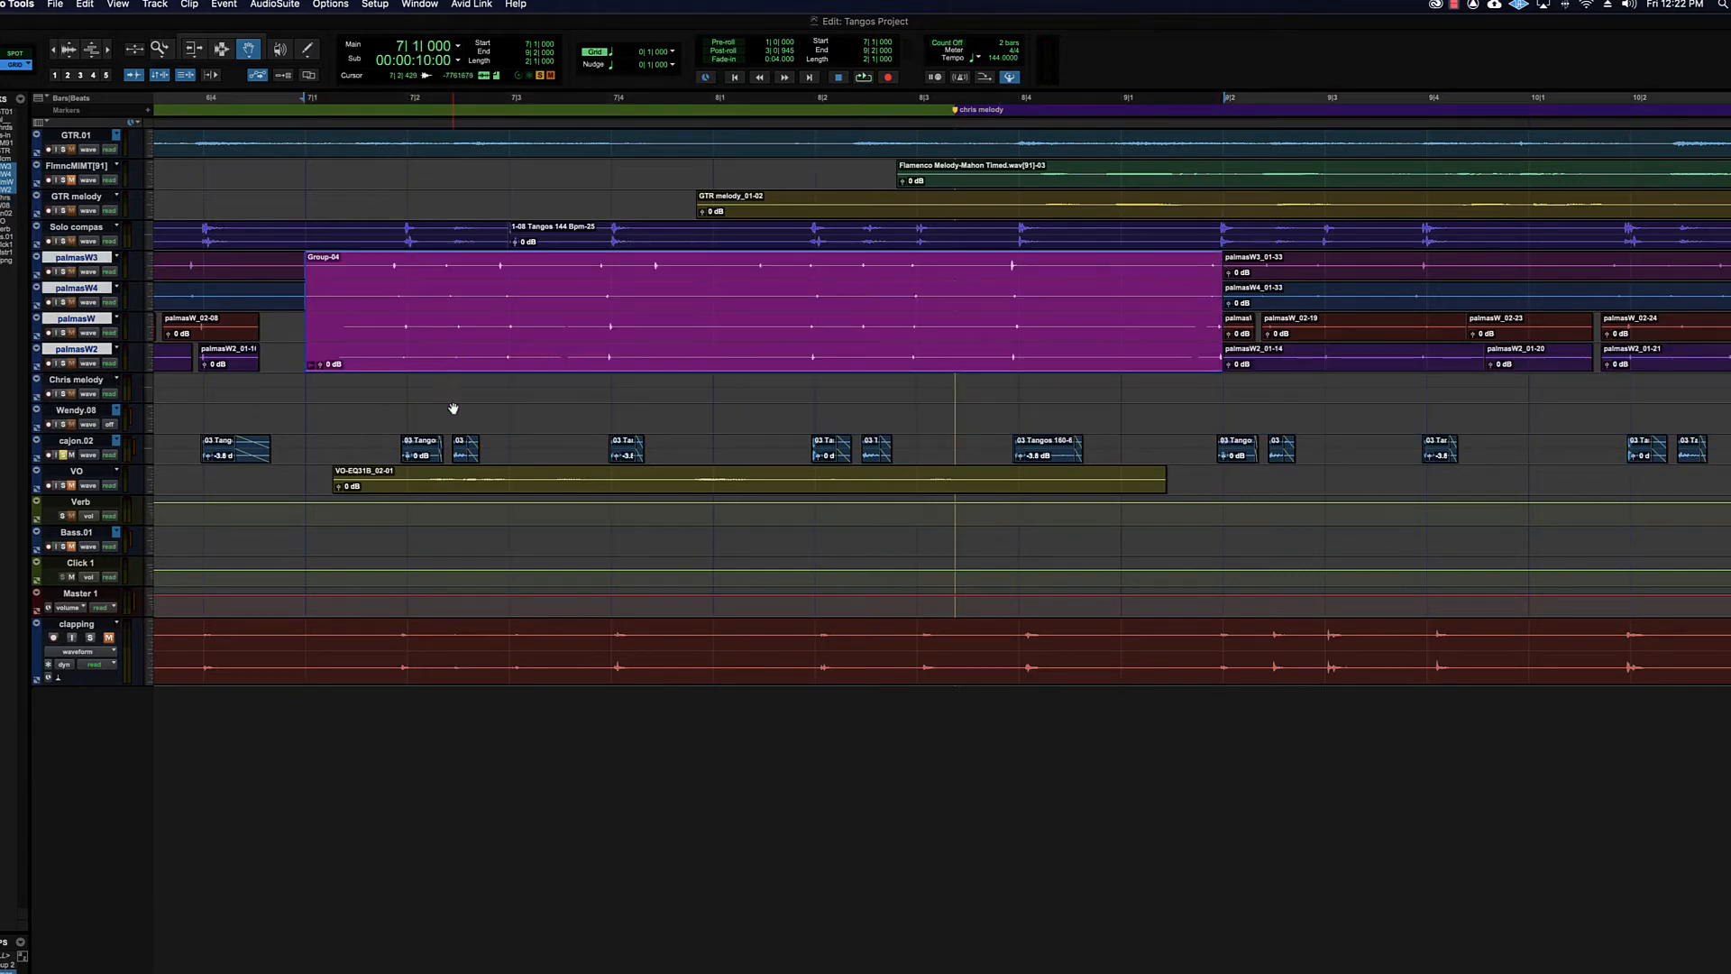
key("super+z")
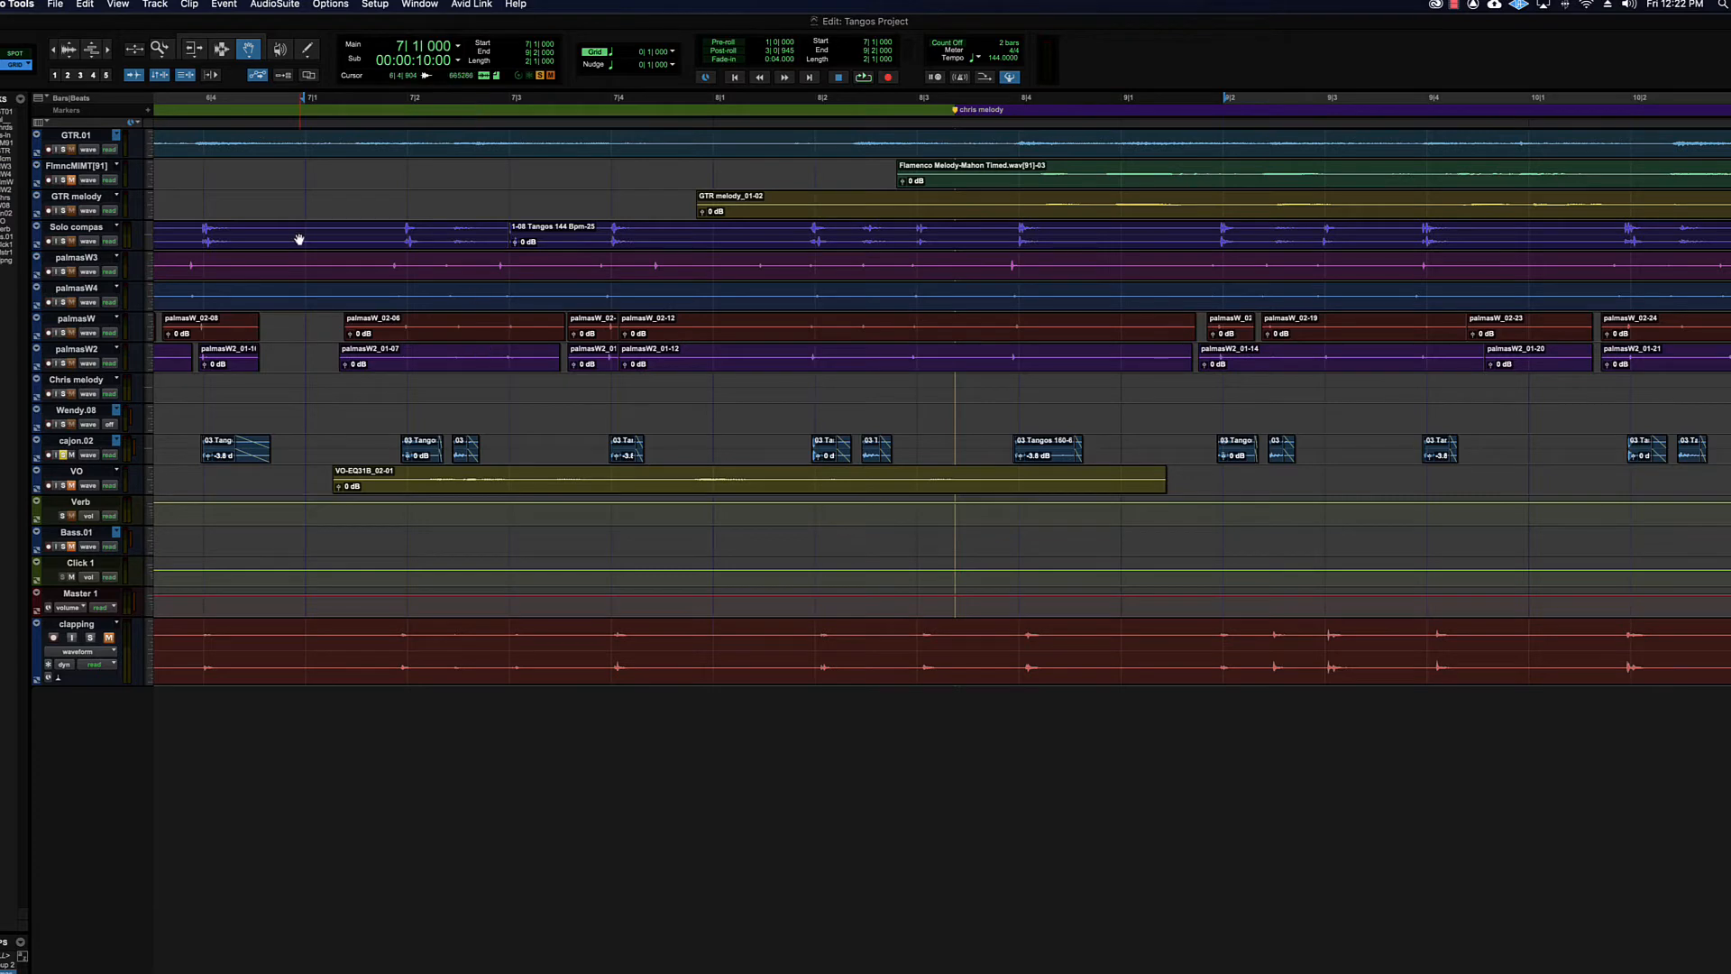
- Group the clips on the eight tracks from GTR.01 to palmasW2, from the piano solo marker to bar 91 beat 2
key("F7")
left_click_drag(306, 270, 1209, 273)
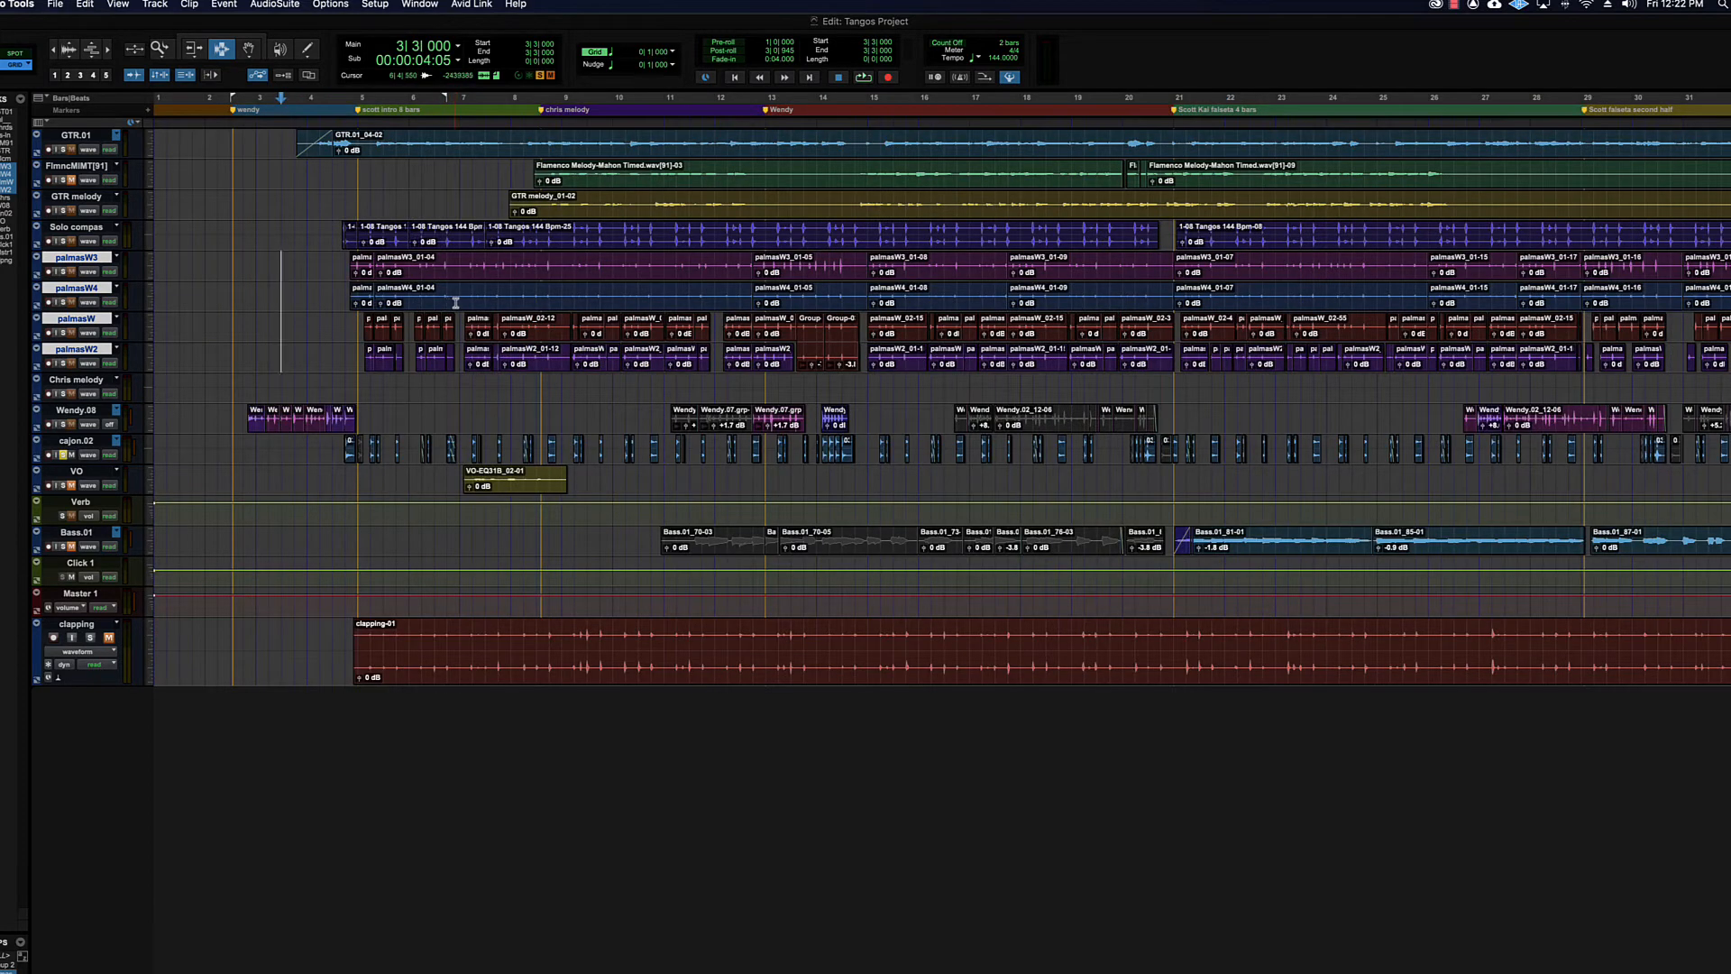
scroll(458, 302, "right", 20)
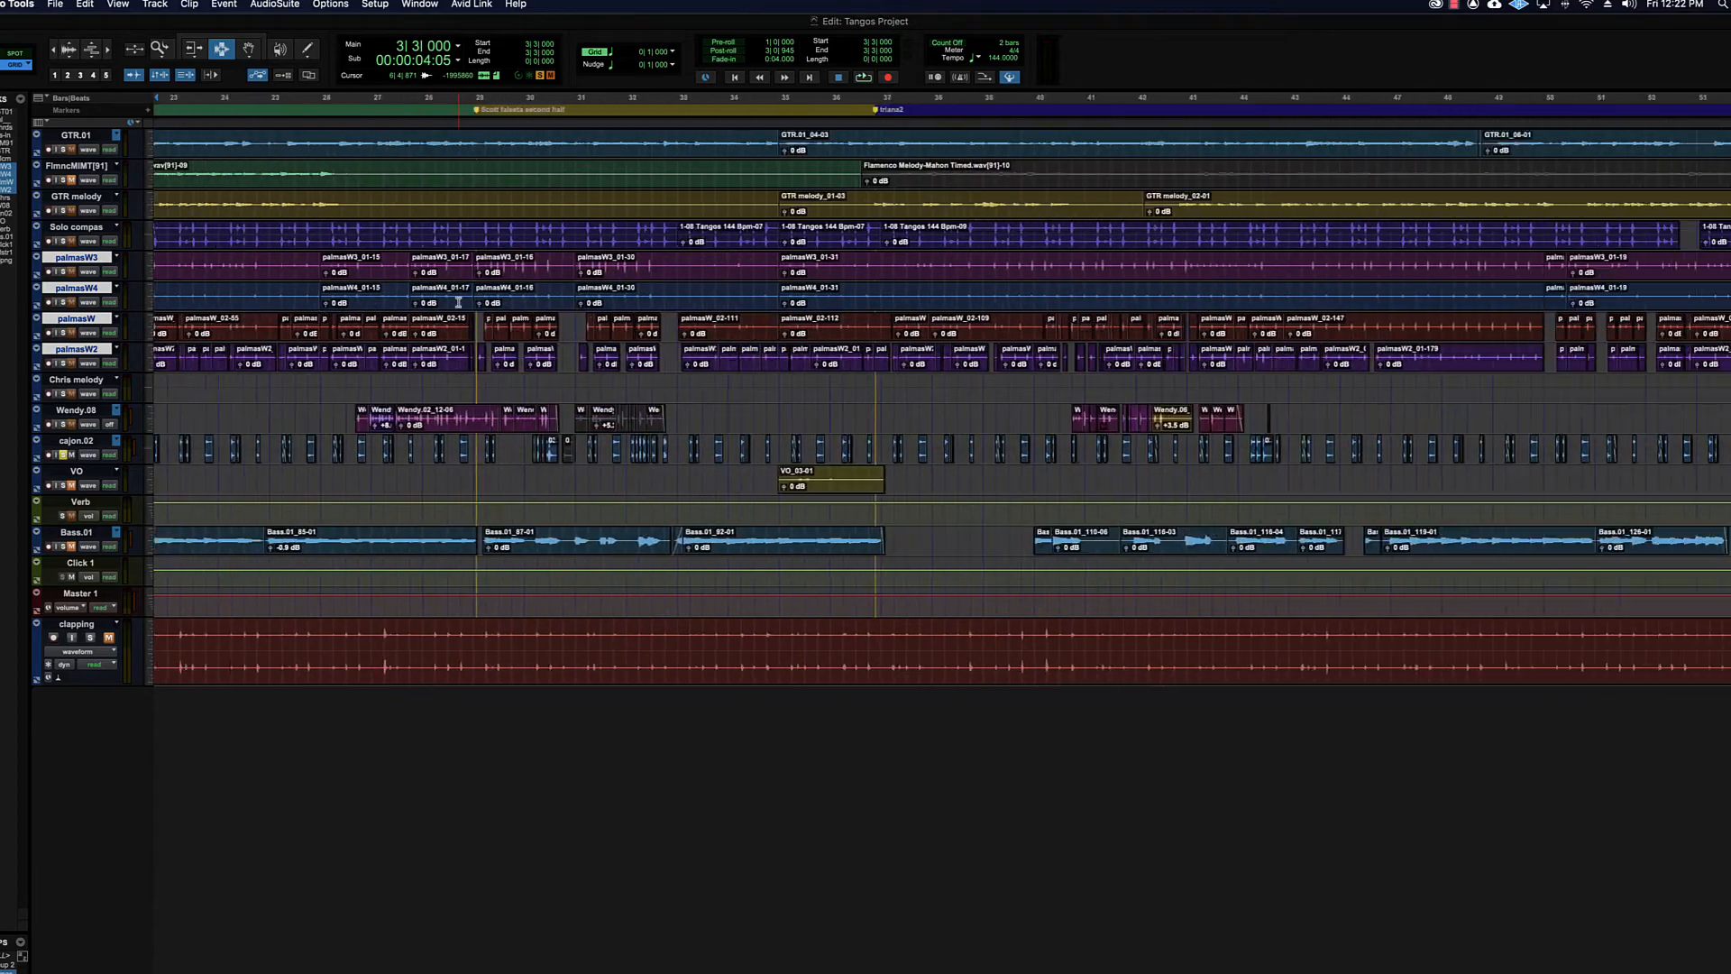
scroll(458, 302, "right", 6)
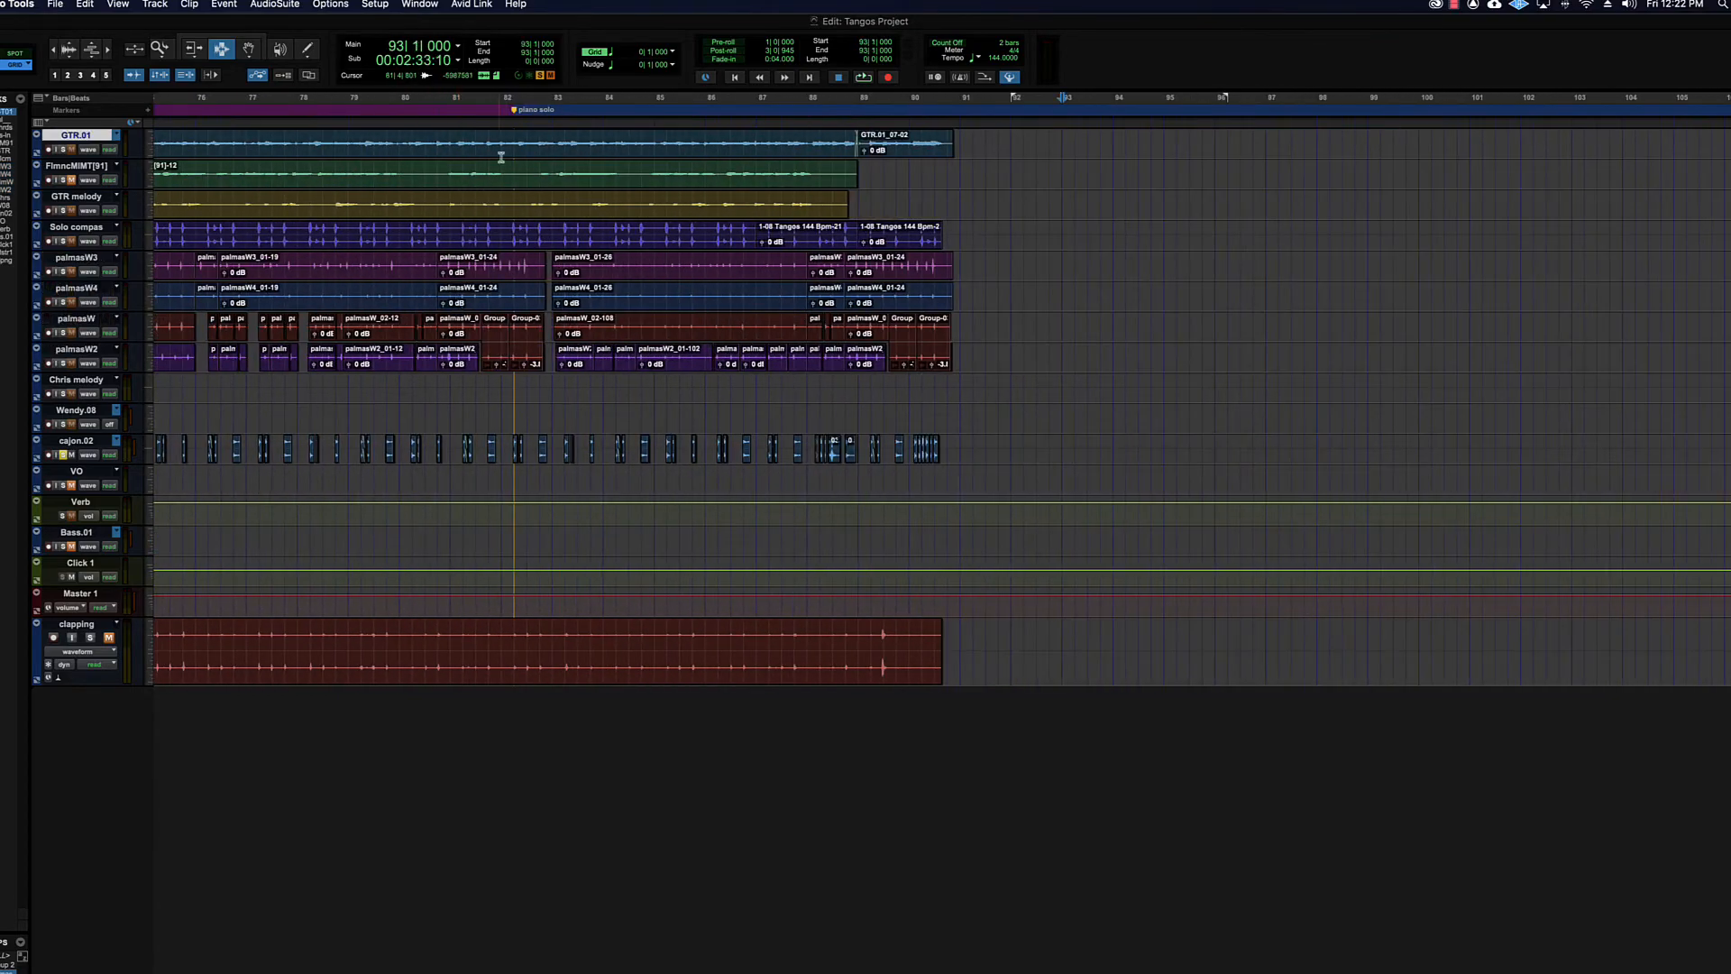
left_click_drag(514, 141, 973, 345)
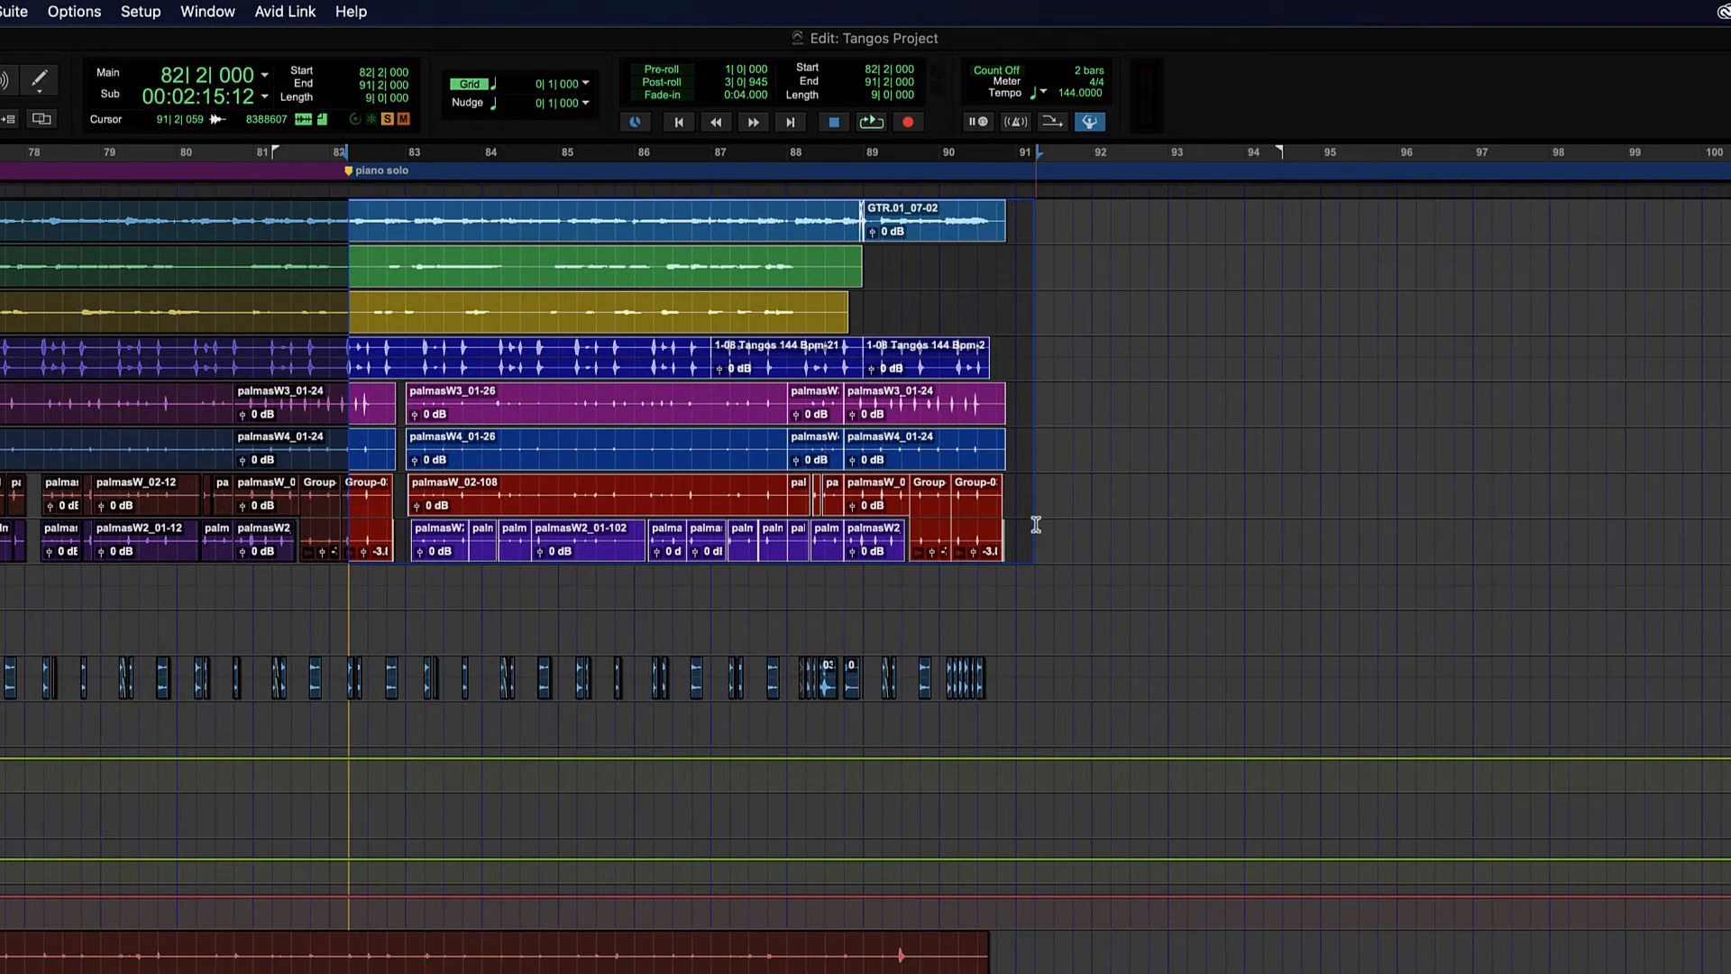
right_click(682, 397)
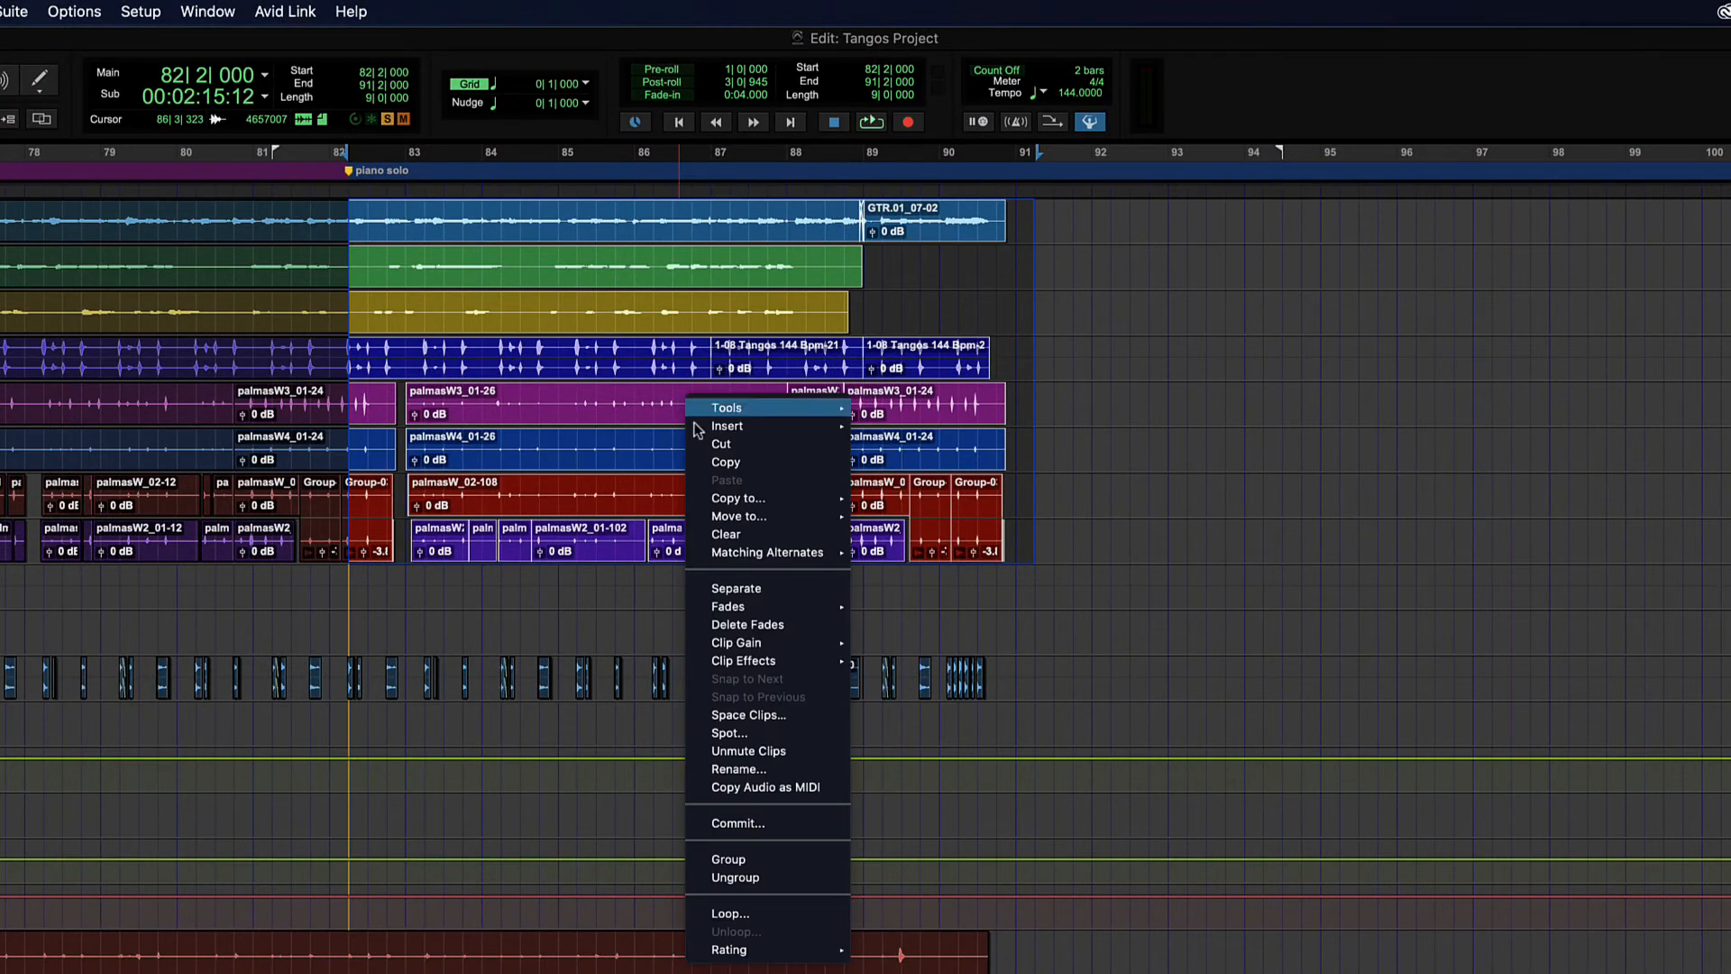
left_click(731, 858)
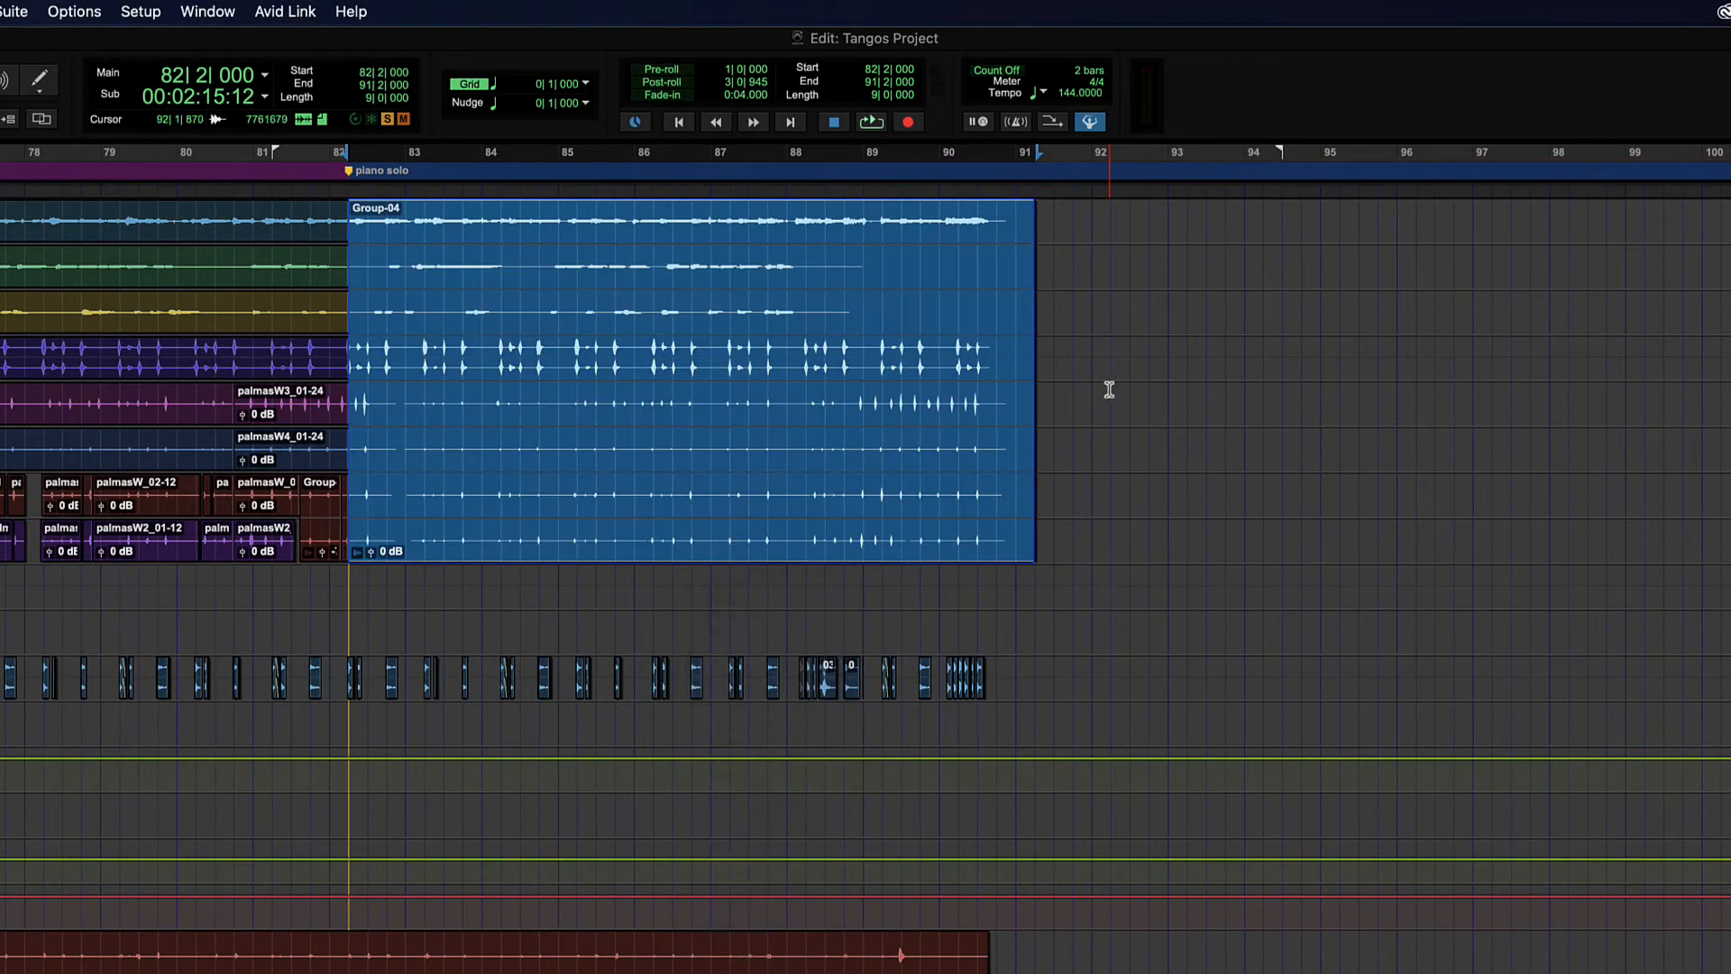
- Move the eight-track clip group to bar 91 beat 2, and undo the move and the grouping
left_click_drag(584, 402, 1263, 418)
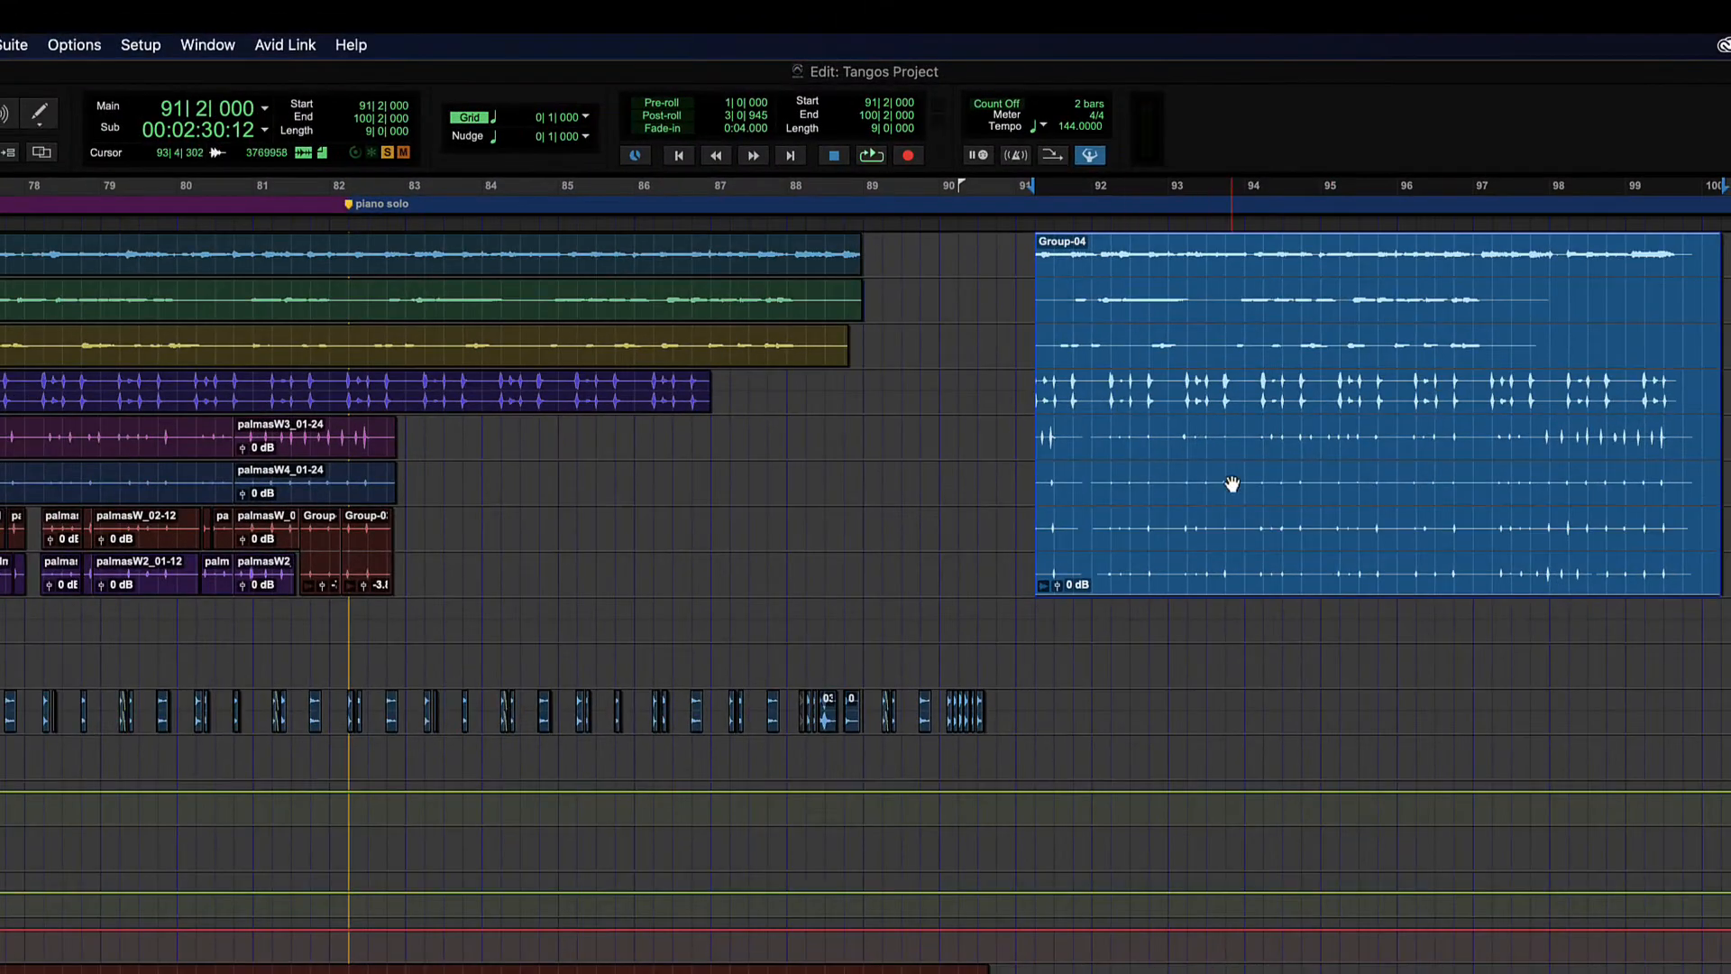
key("super+z")
key("super+z")
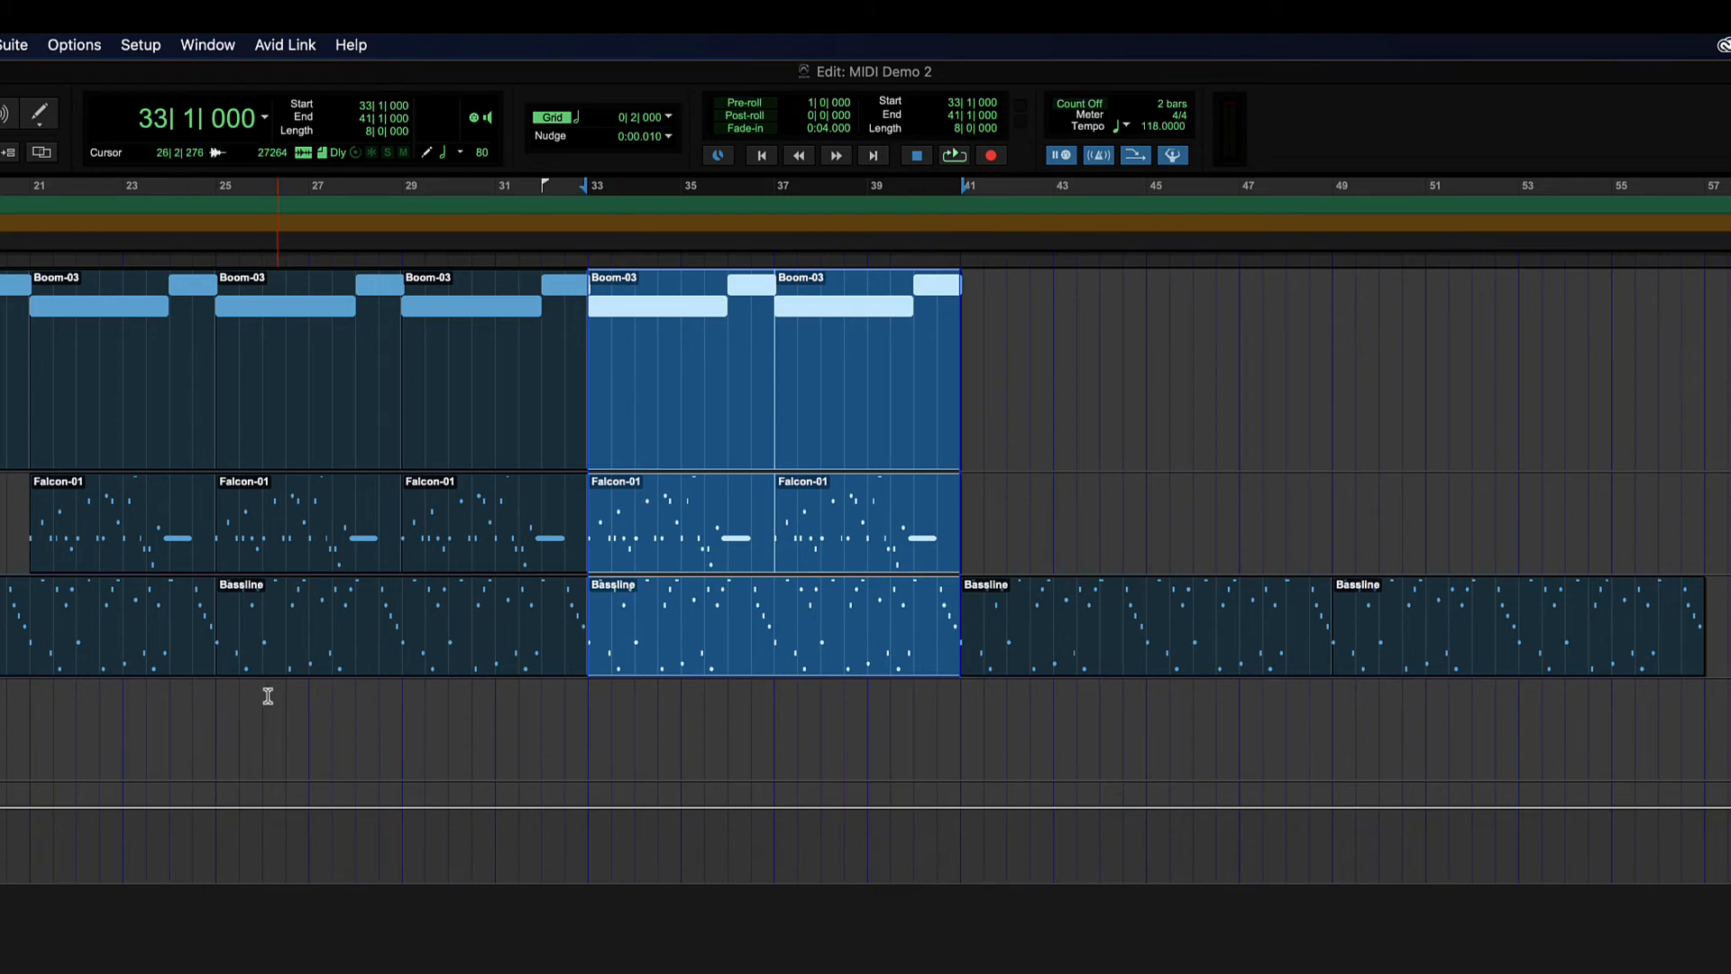
- In the MIDI Demo 2 session, group the Boom, Falcon and Bassline clips from bar 33 to 41, and undo the grouping
right_click(793, 571)
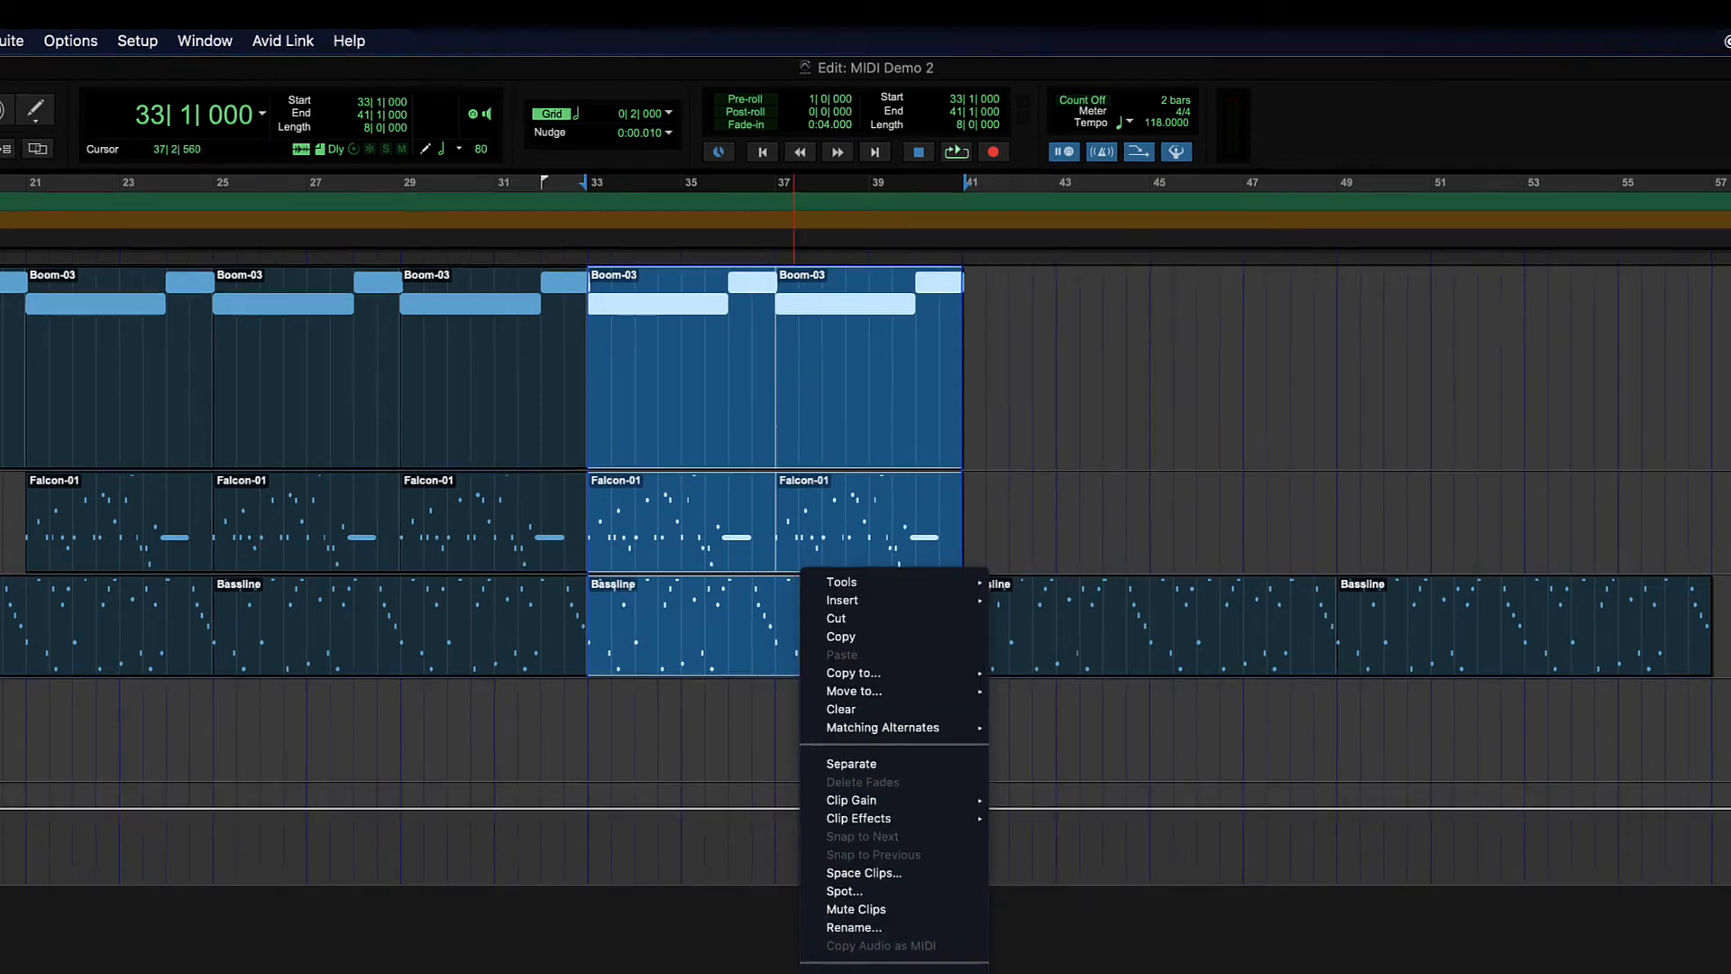
left_click(842, 972)
left_click(696, 707)
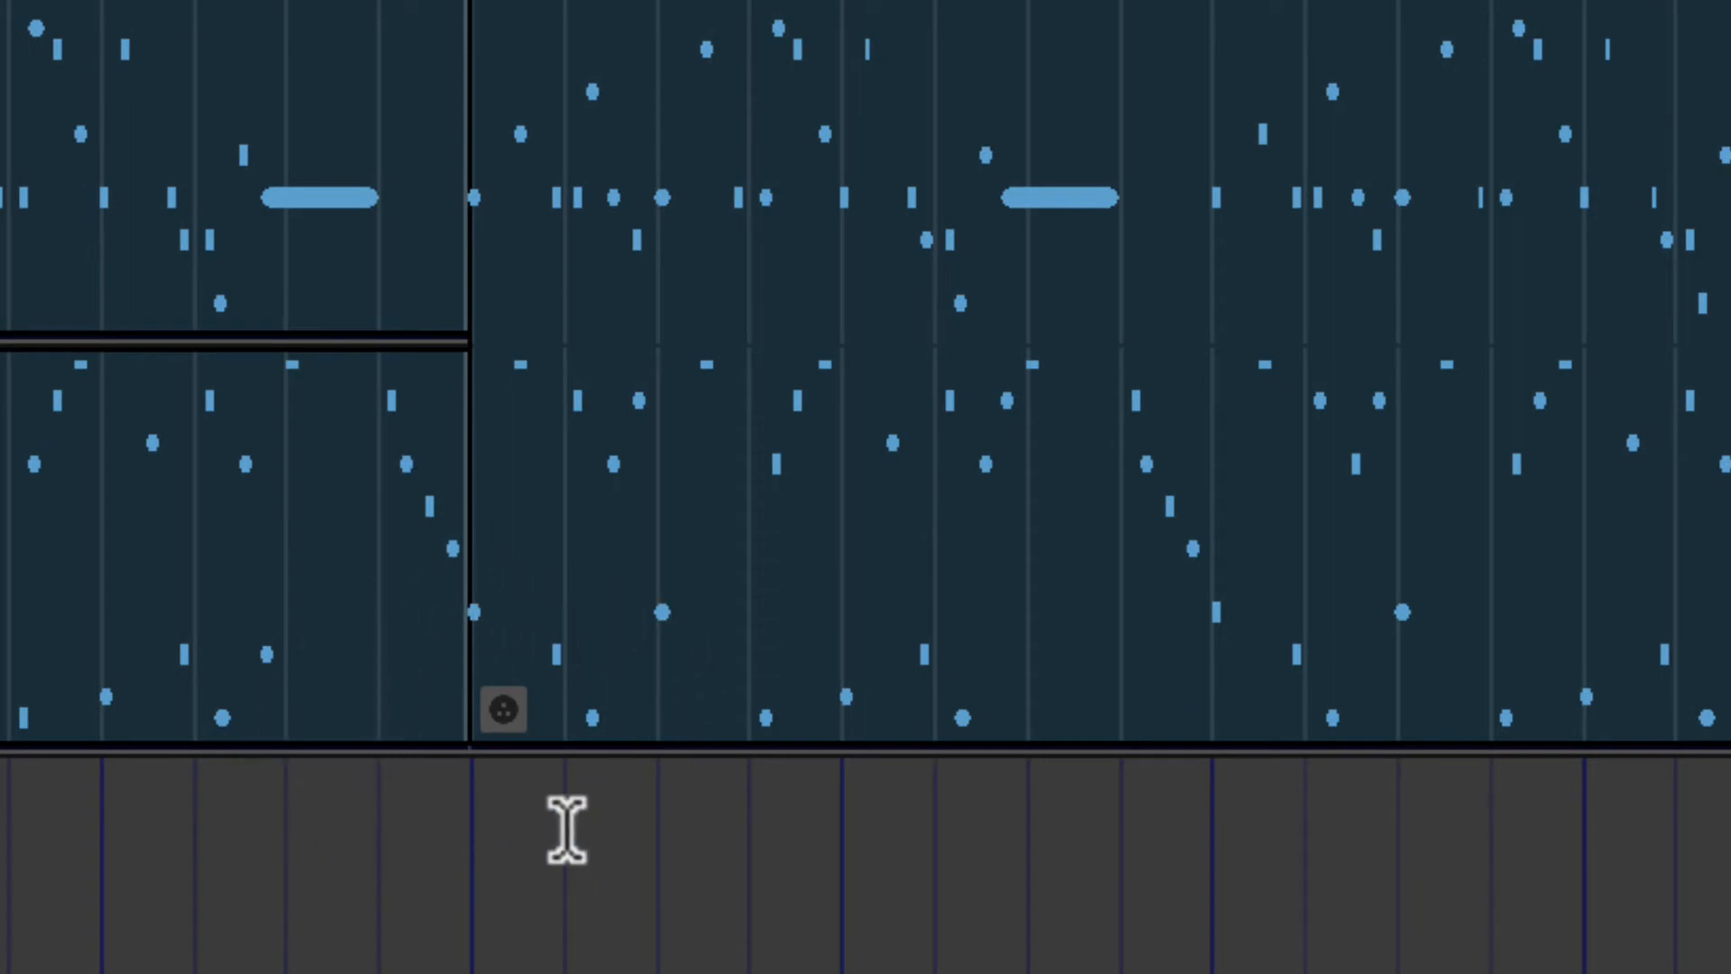
key("super+z")
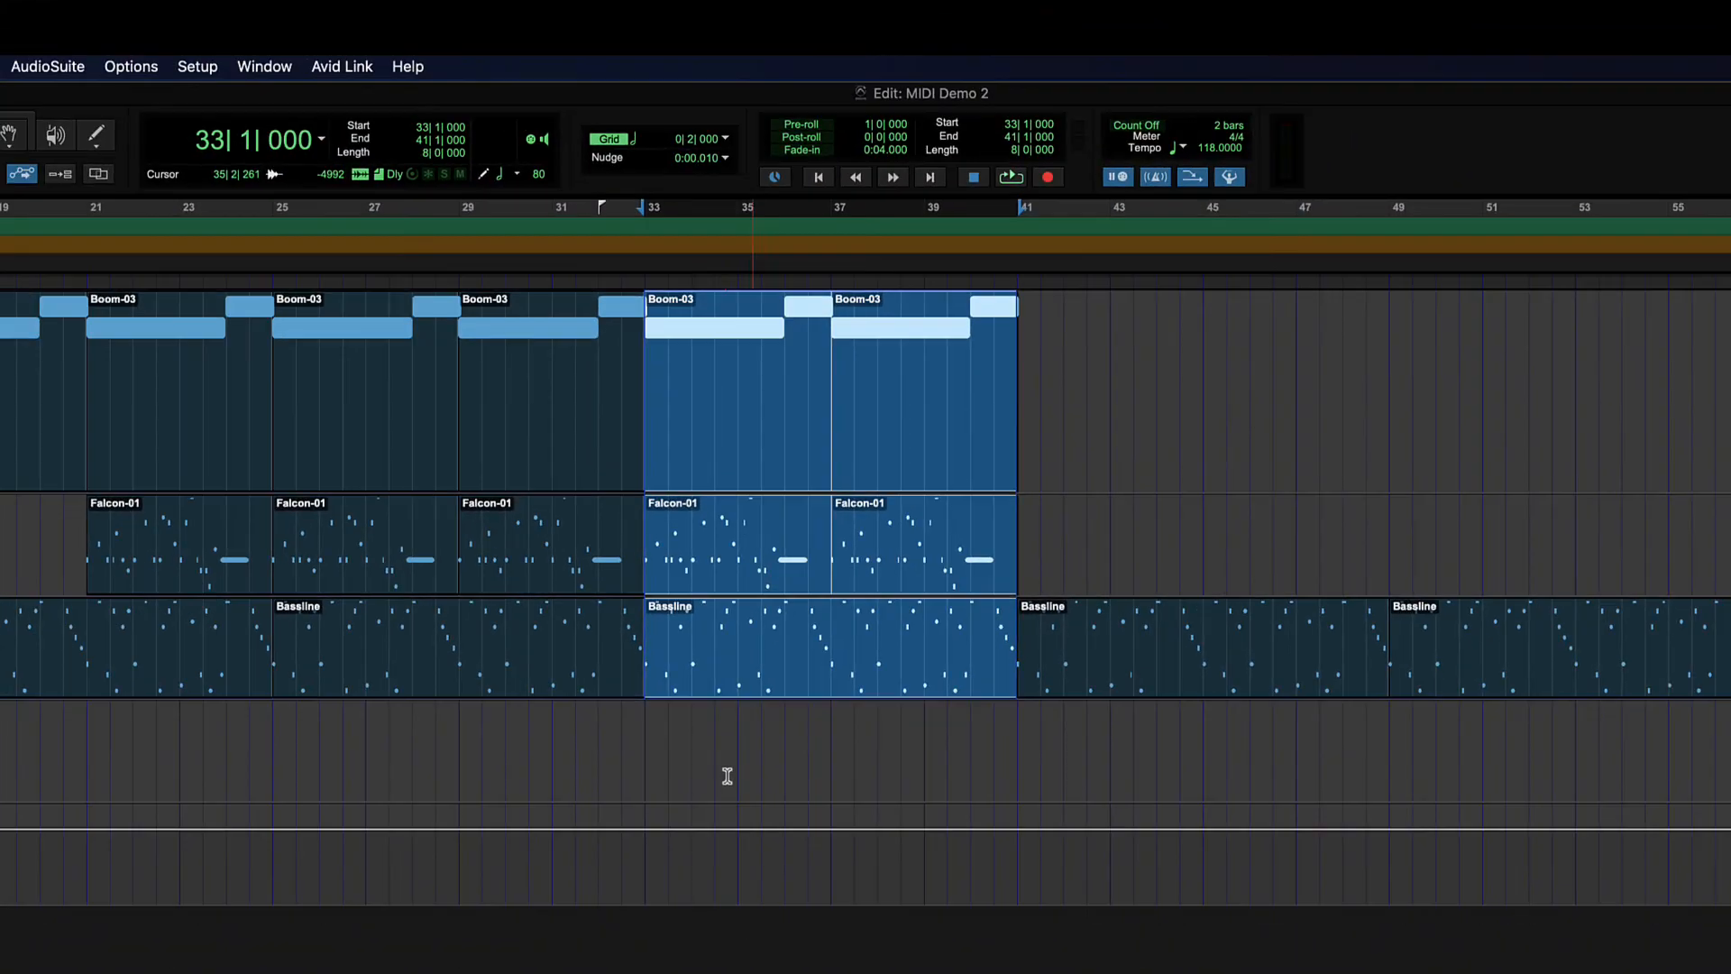
- Group the Falcon clips, the Bassline clip and the empty Audio 1 area from bar 33 to 41, and undo the grouping
left_click(722, 754)
left_click(642, 544)
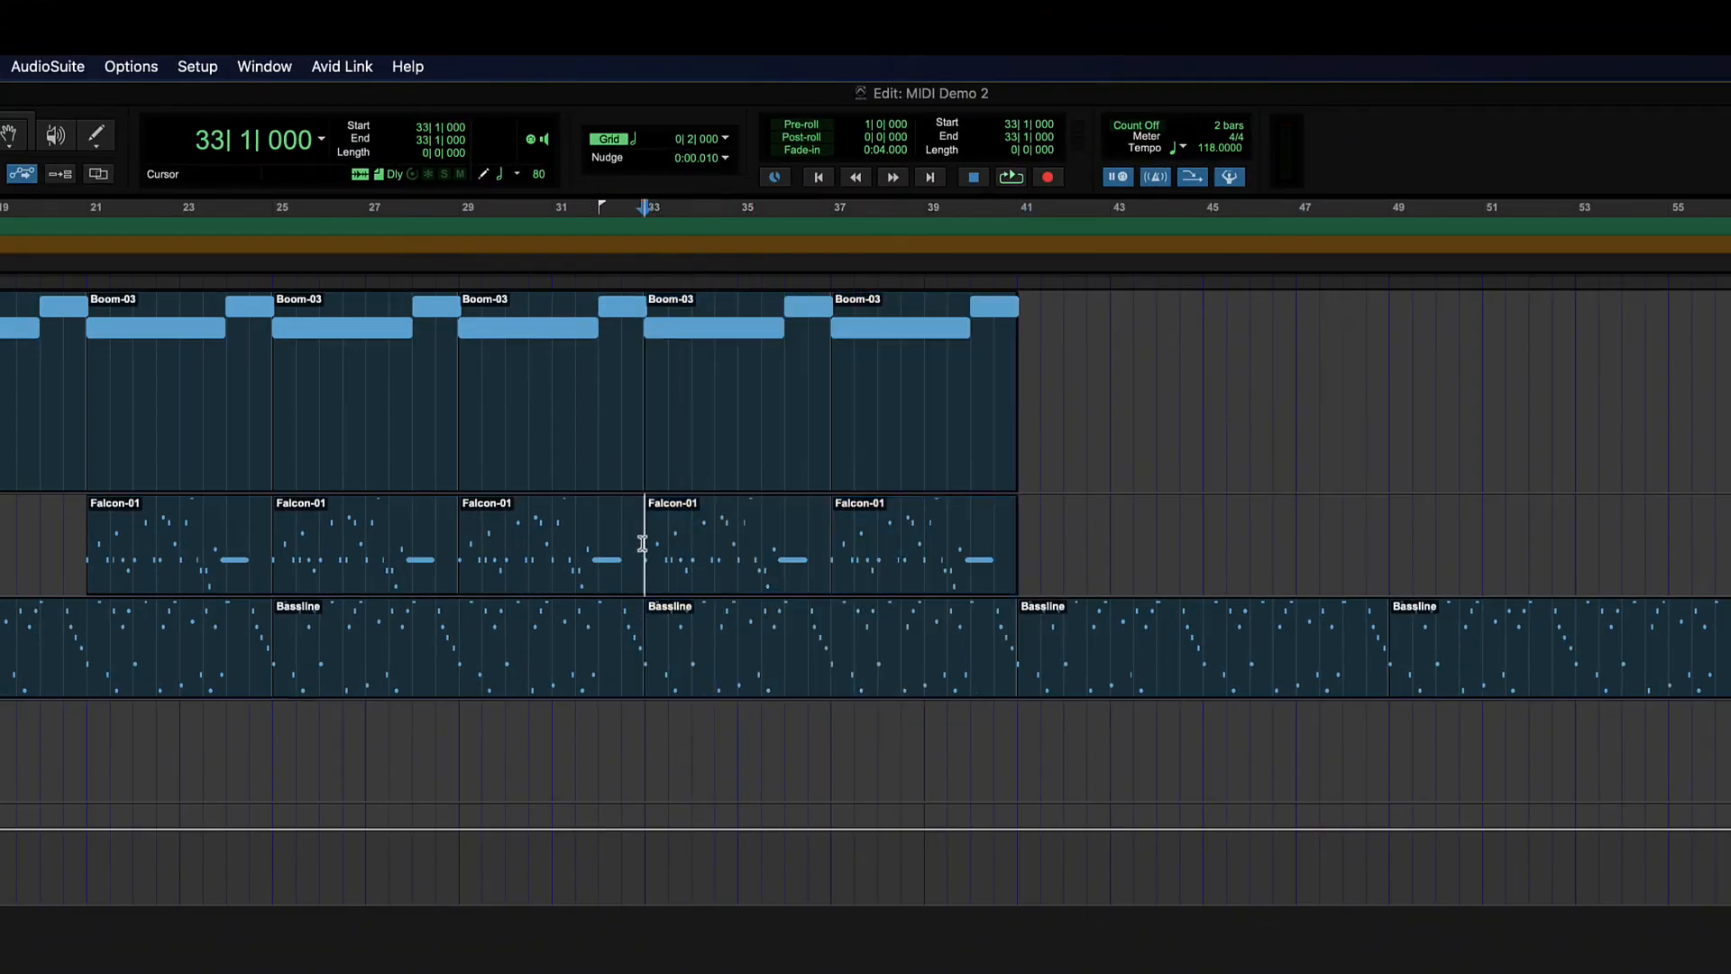
left_click_drag(642, 544, 1014, 769)
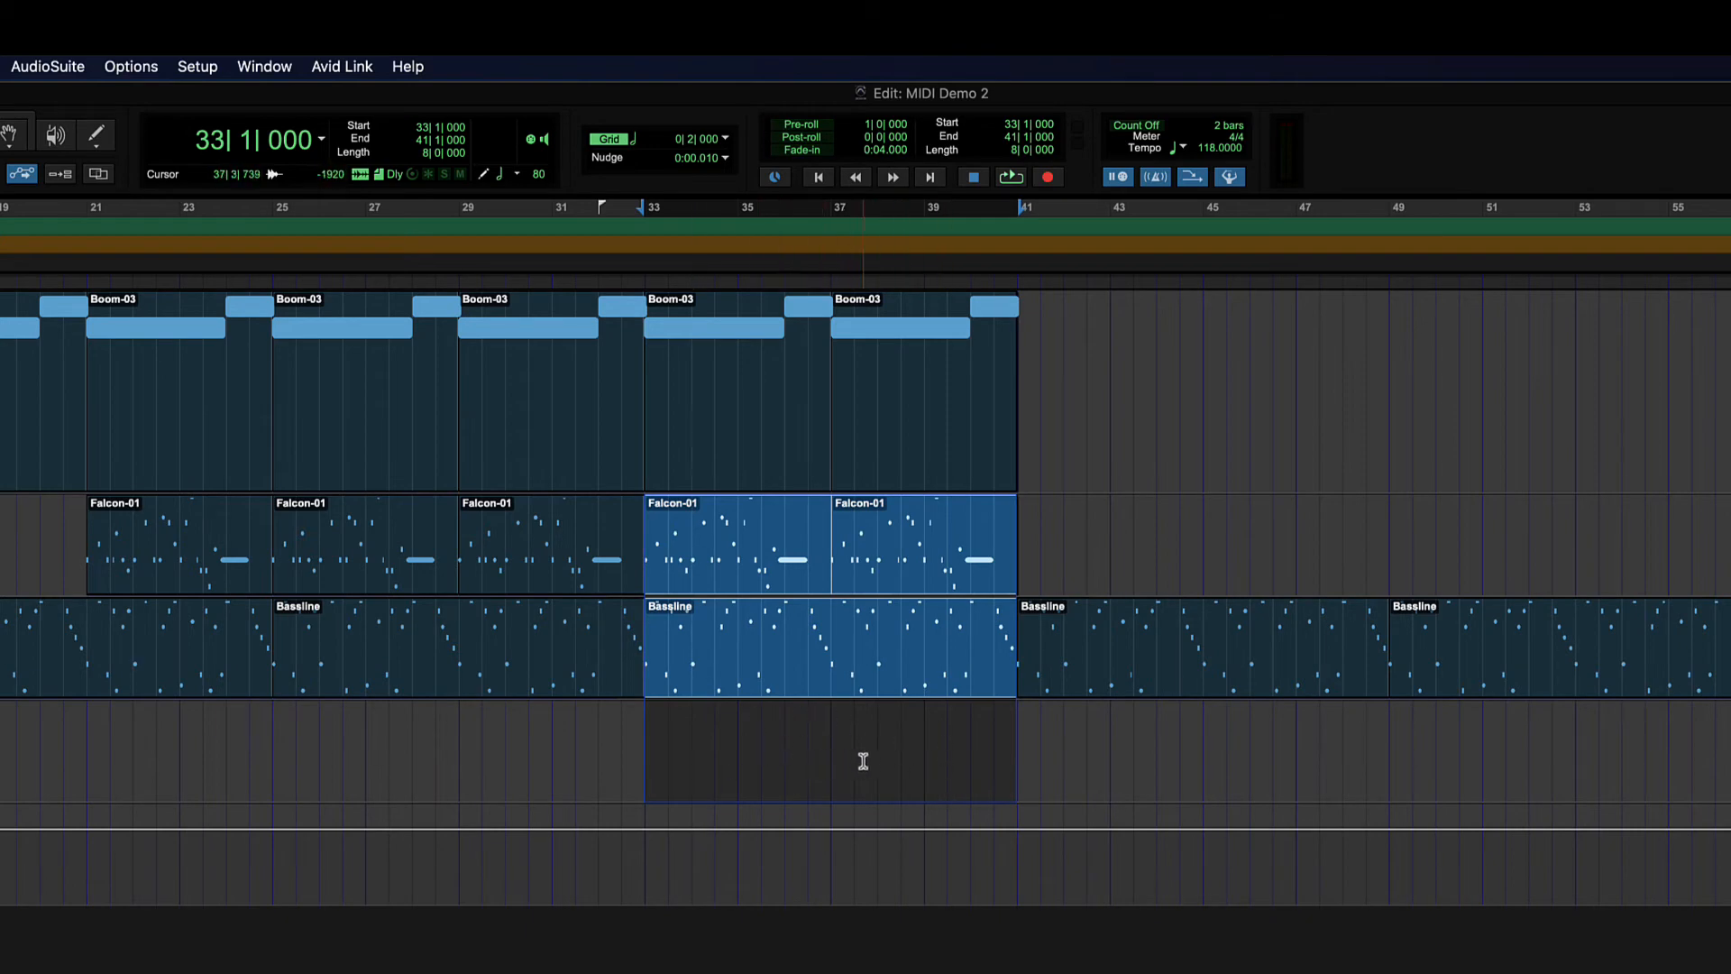
key("super+alt+g")
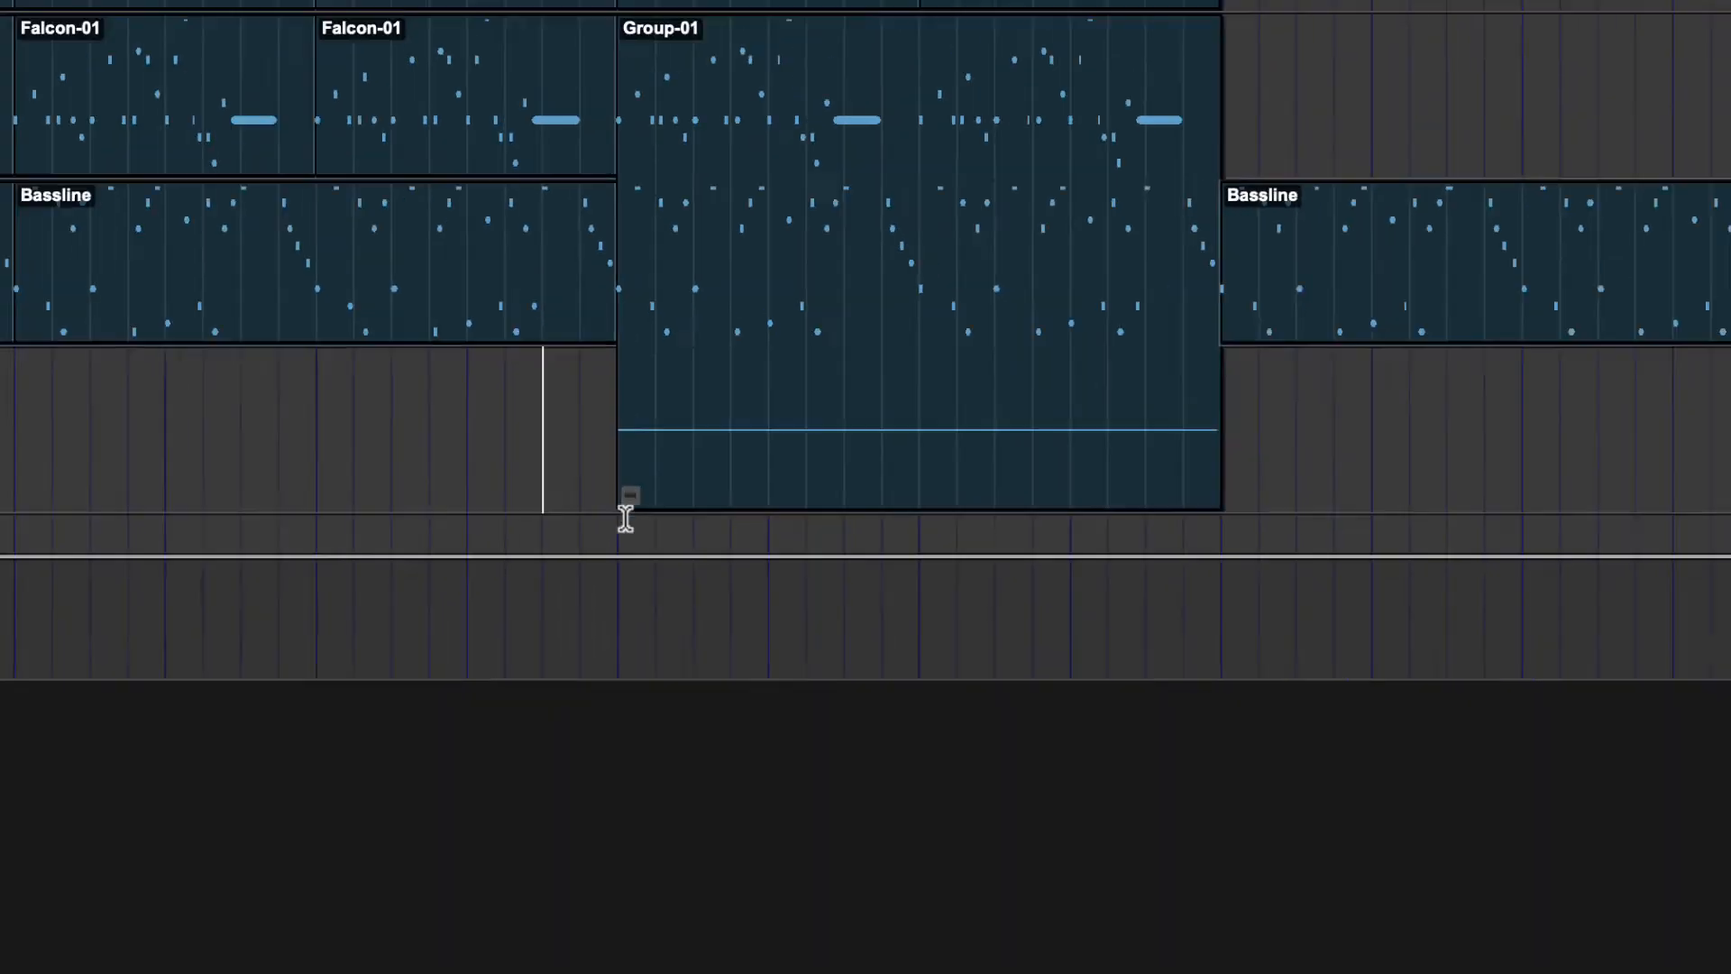
key("super+z")
left_click(722, 477)
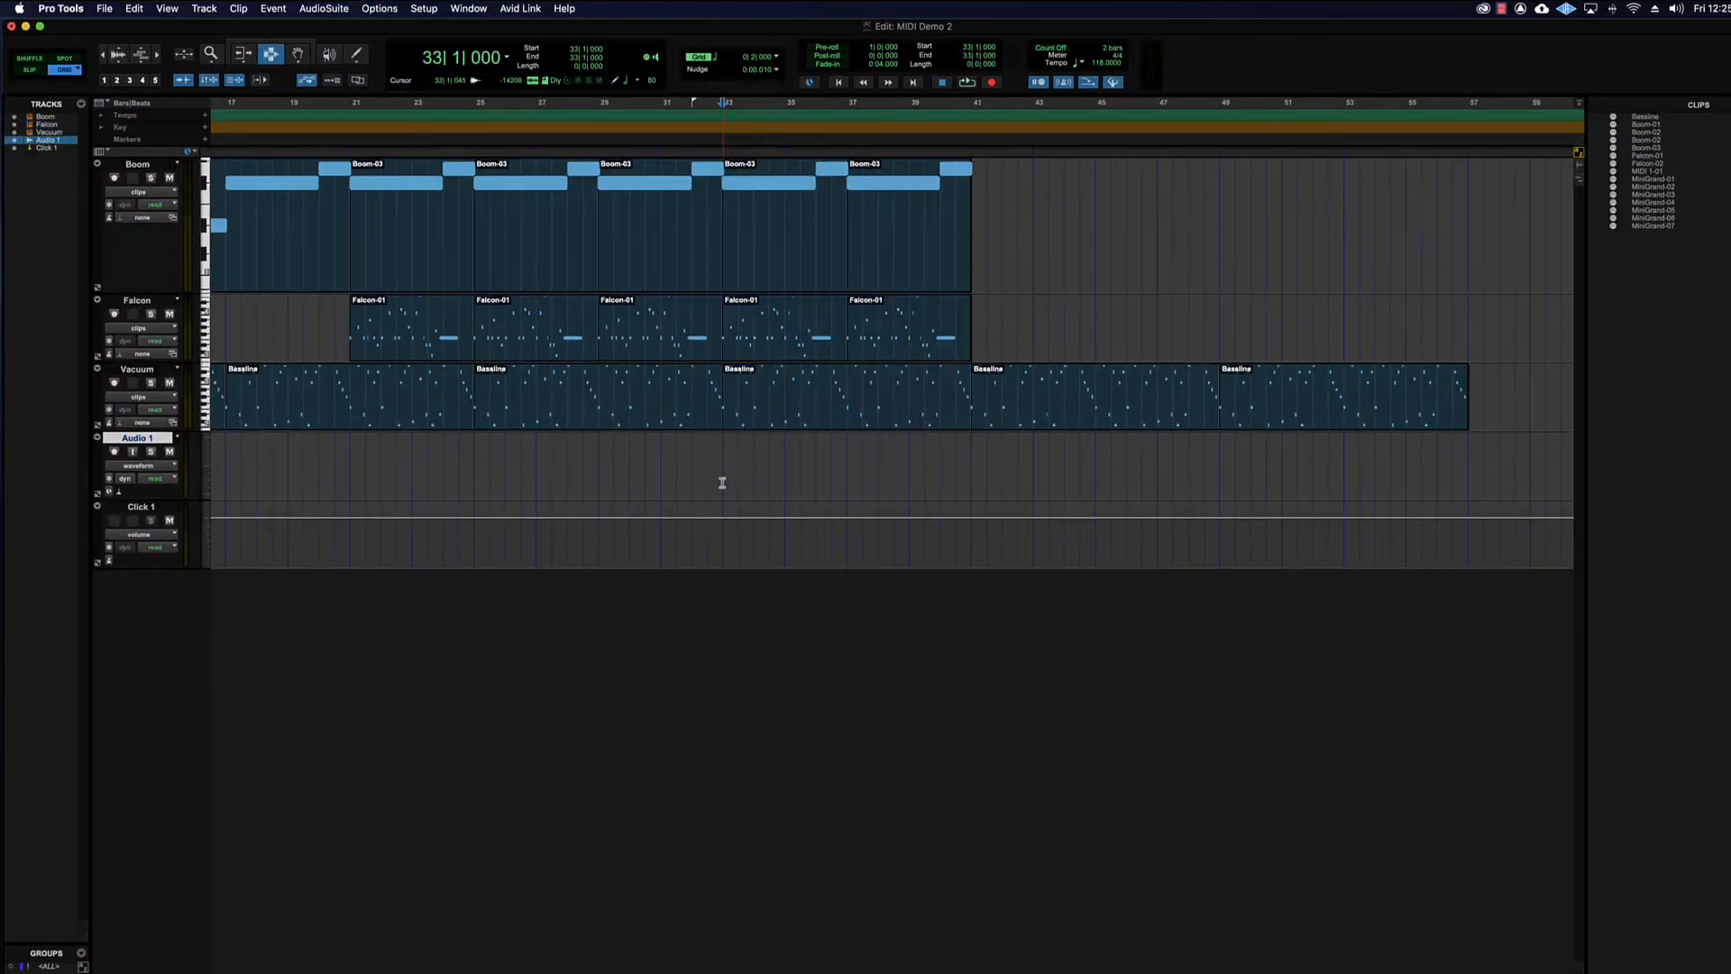
- Group the Boom and Falcon clips with the empty Audio 1 area from bar 33 to 41, leaving out the Vacuum track
left_click_drag(723, 214, 969, 334)
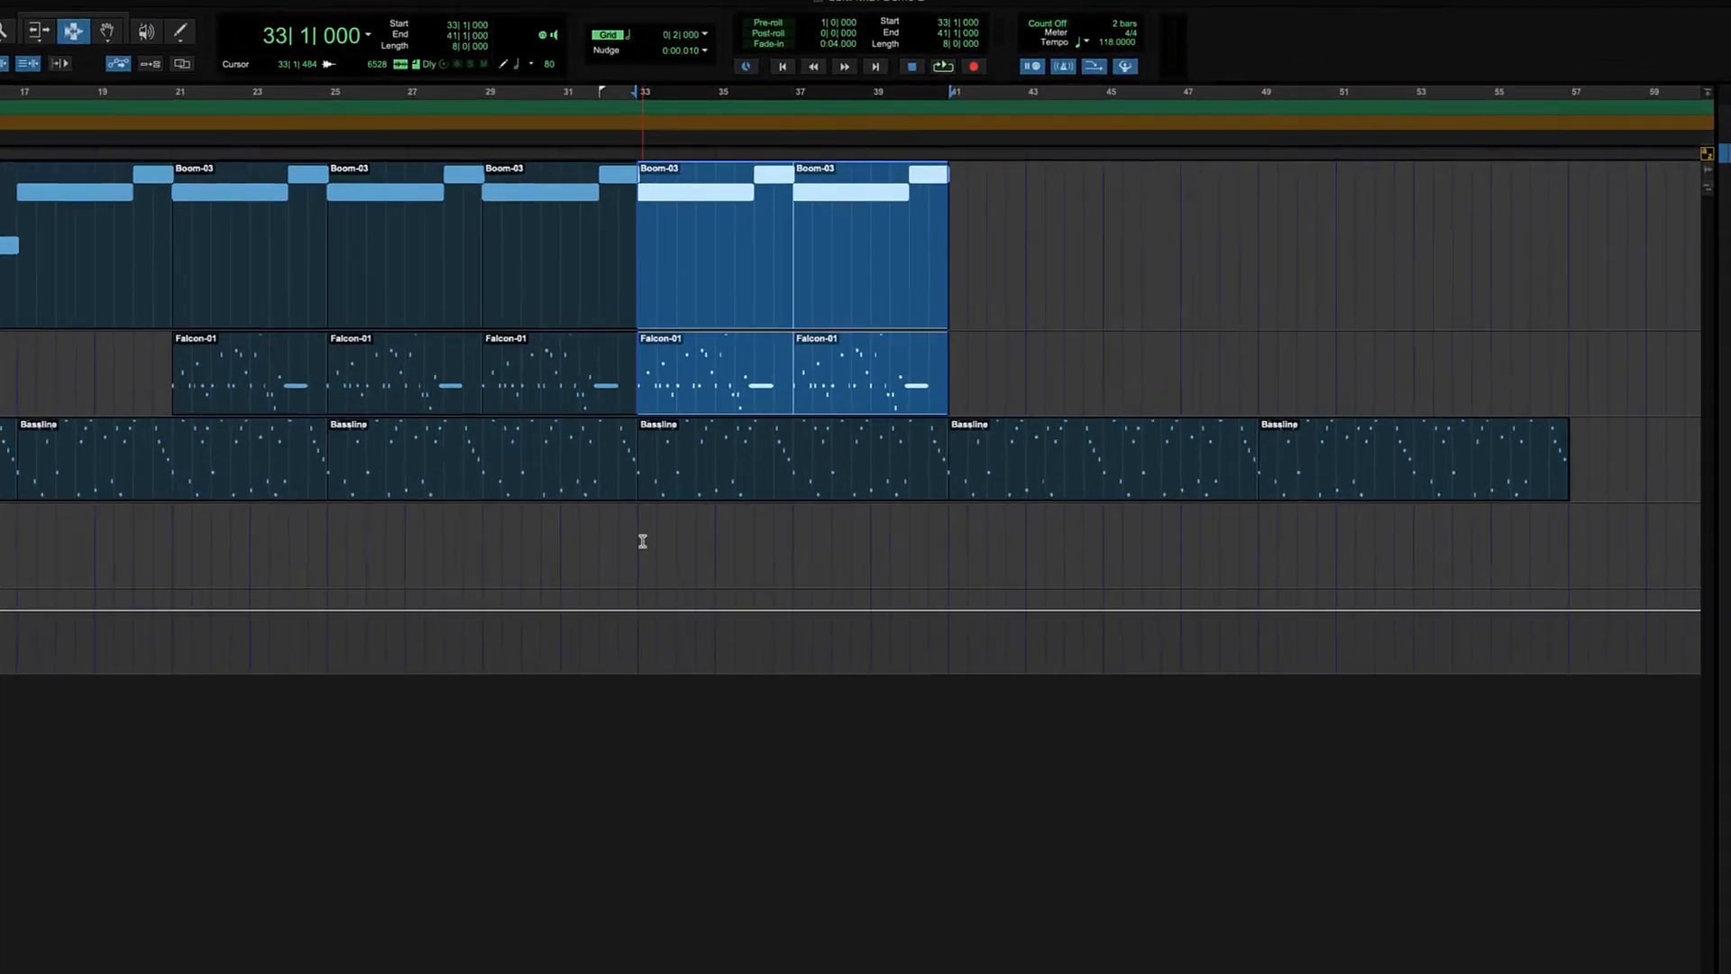
left_click_drag(727, 462, 960, 323)
left_click(901, 301, "shift")
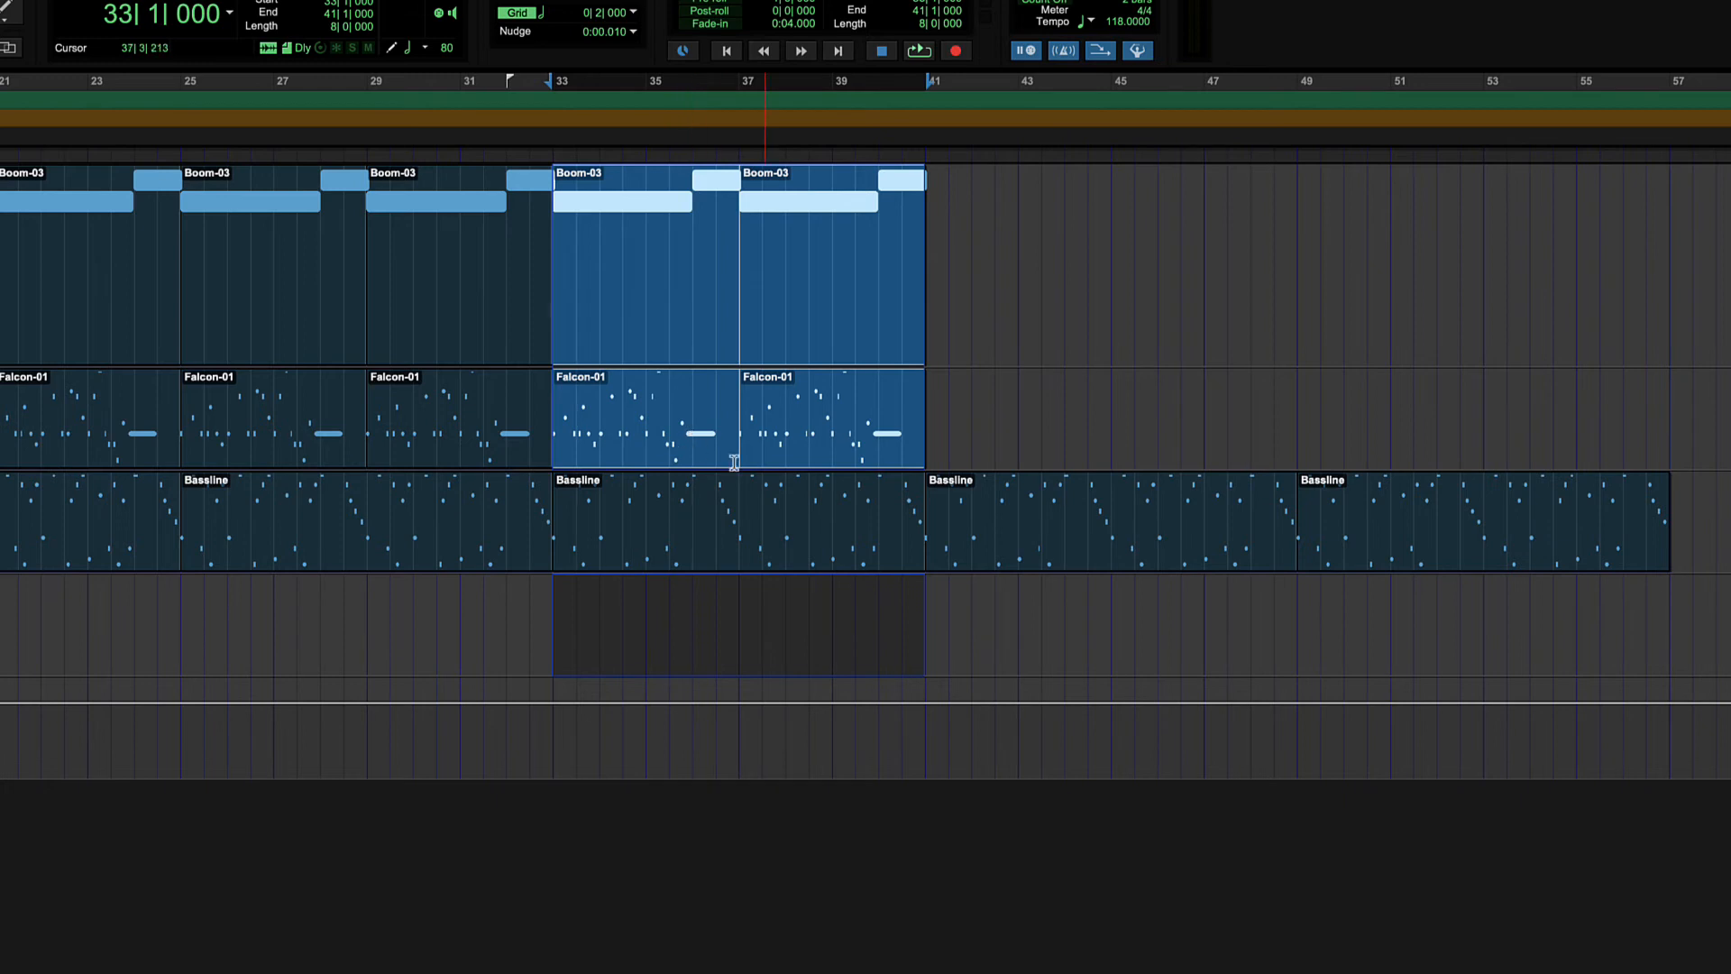
right_click(662, 304)
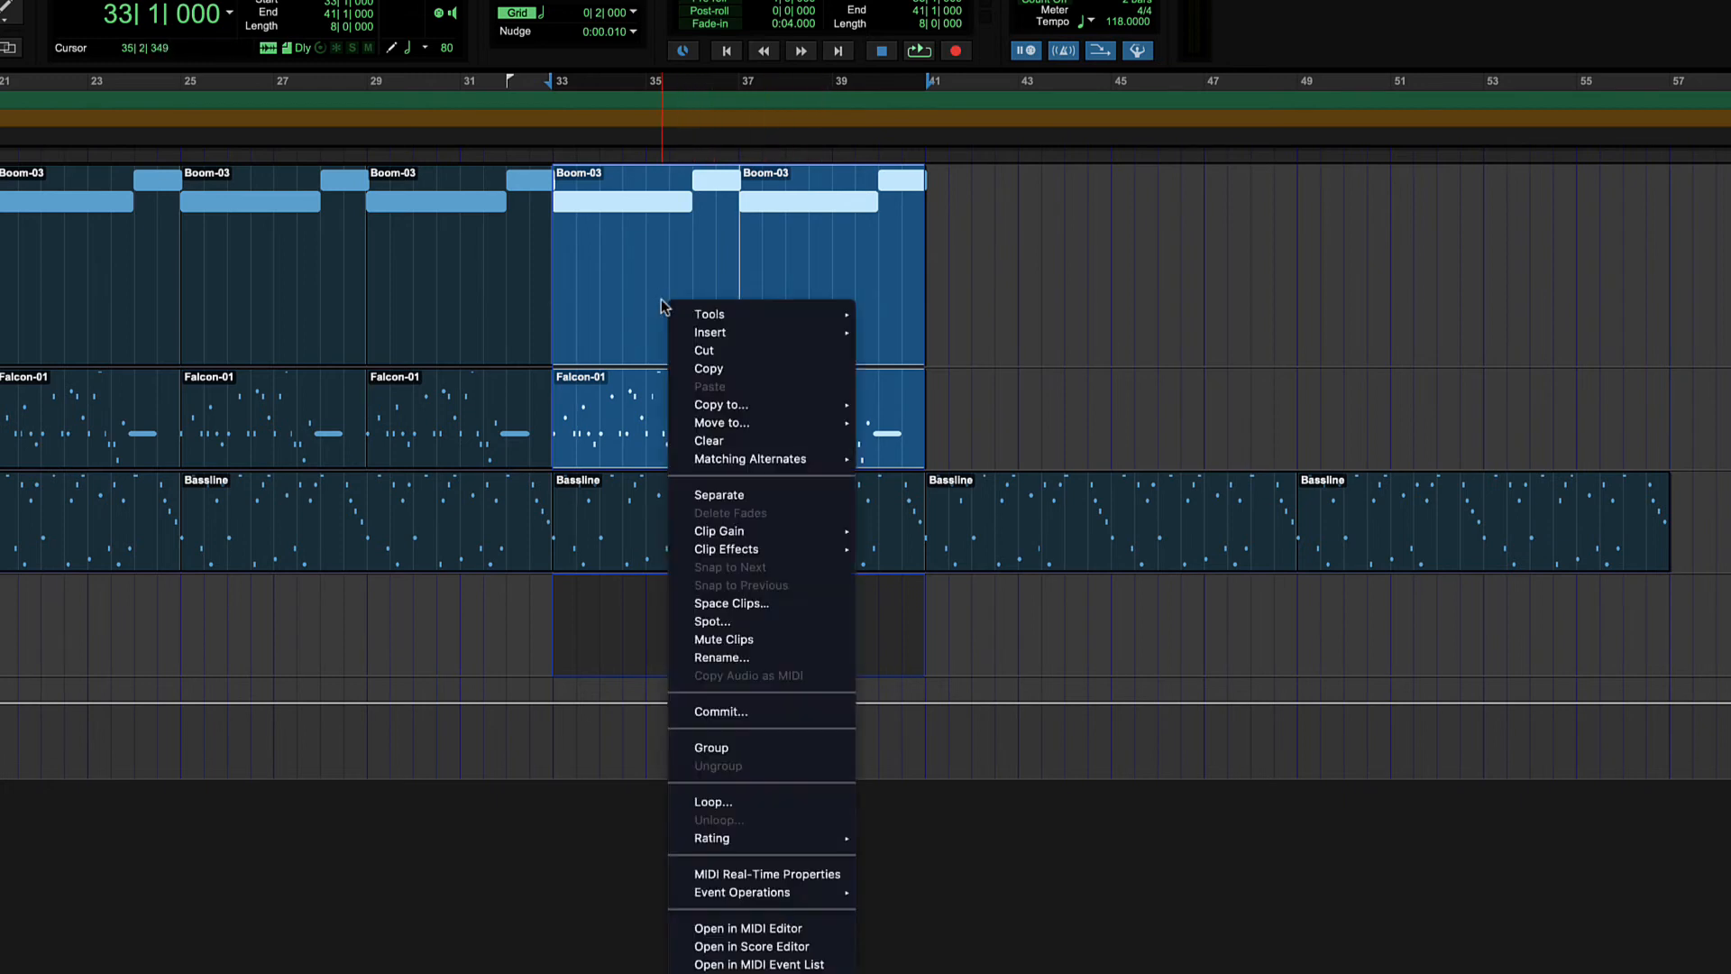
left_click(815, 747)
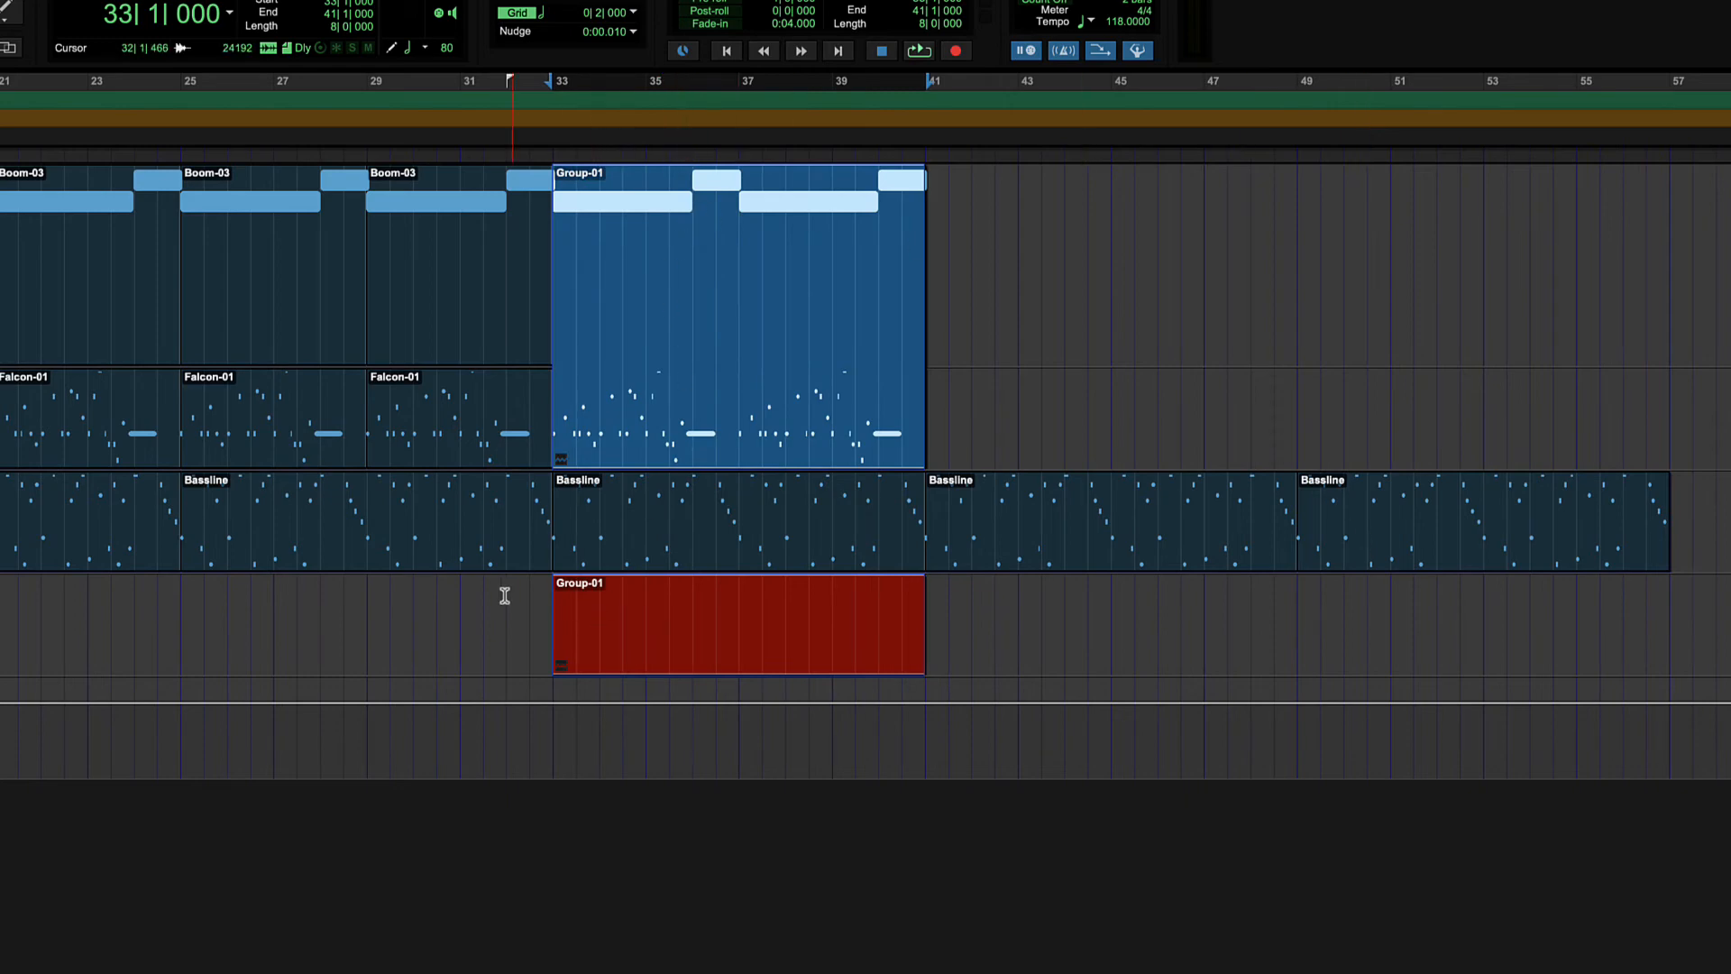
left_click(539, 619)
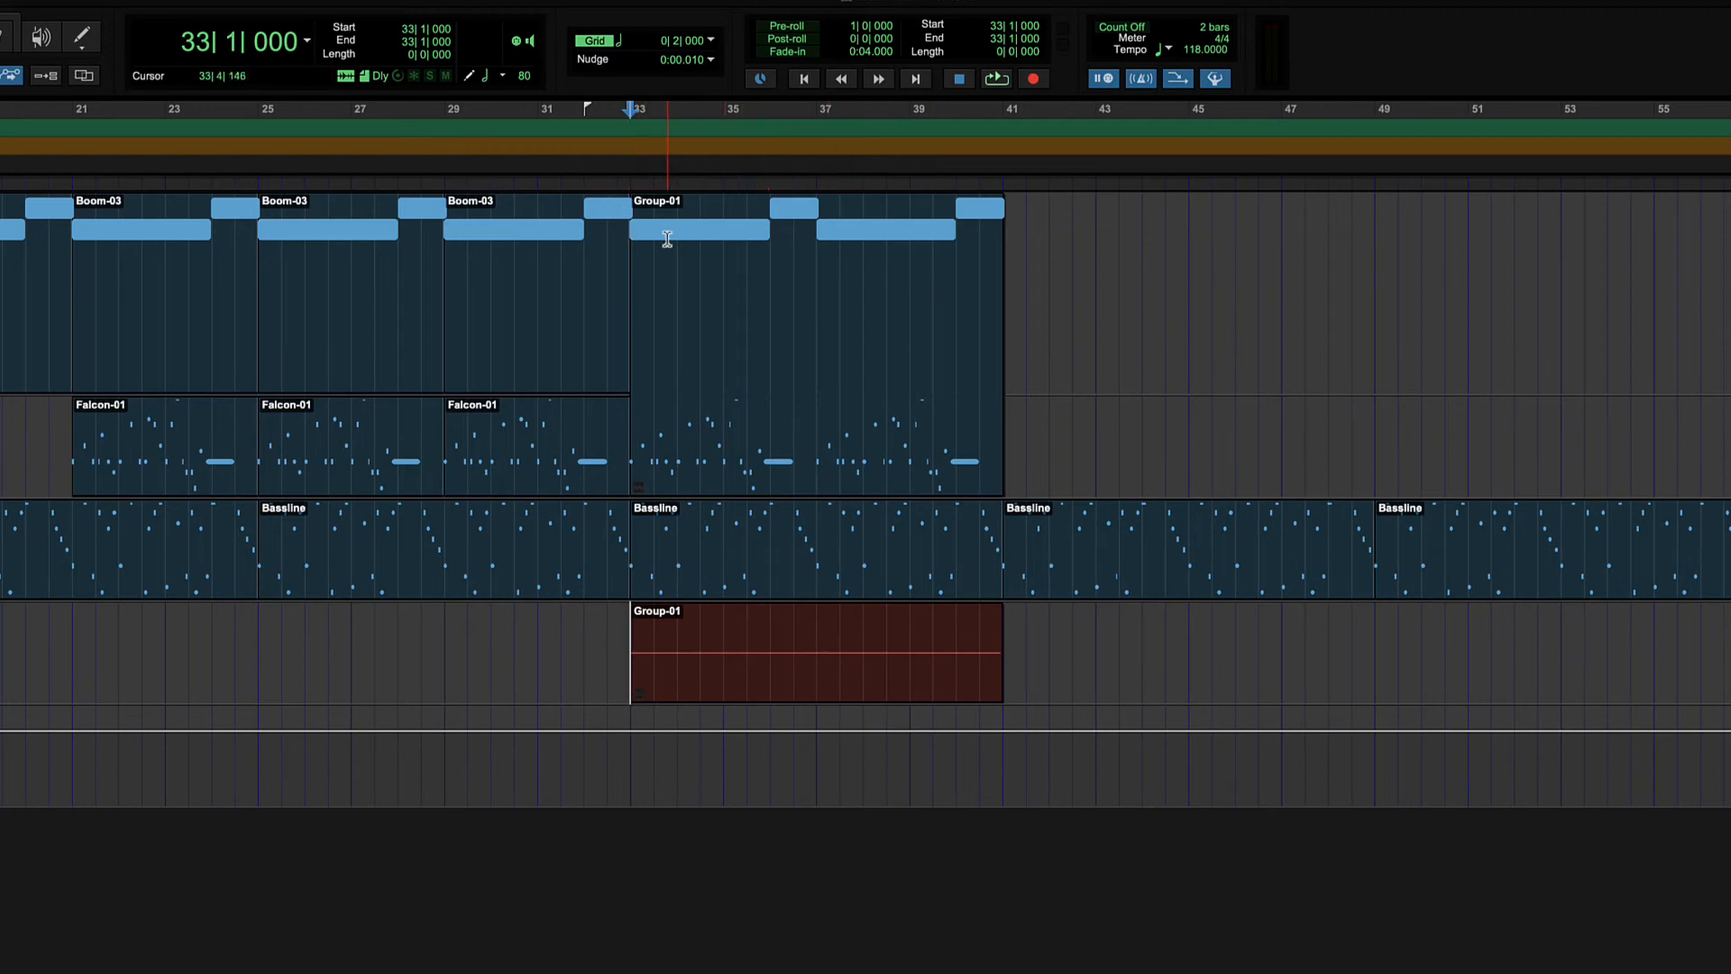
- Combine the existing clip group and the Bassline clip between them into one outer group from bar 33 to 41
left_click_drag(634, 224, 1002, 645)
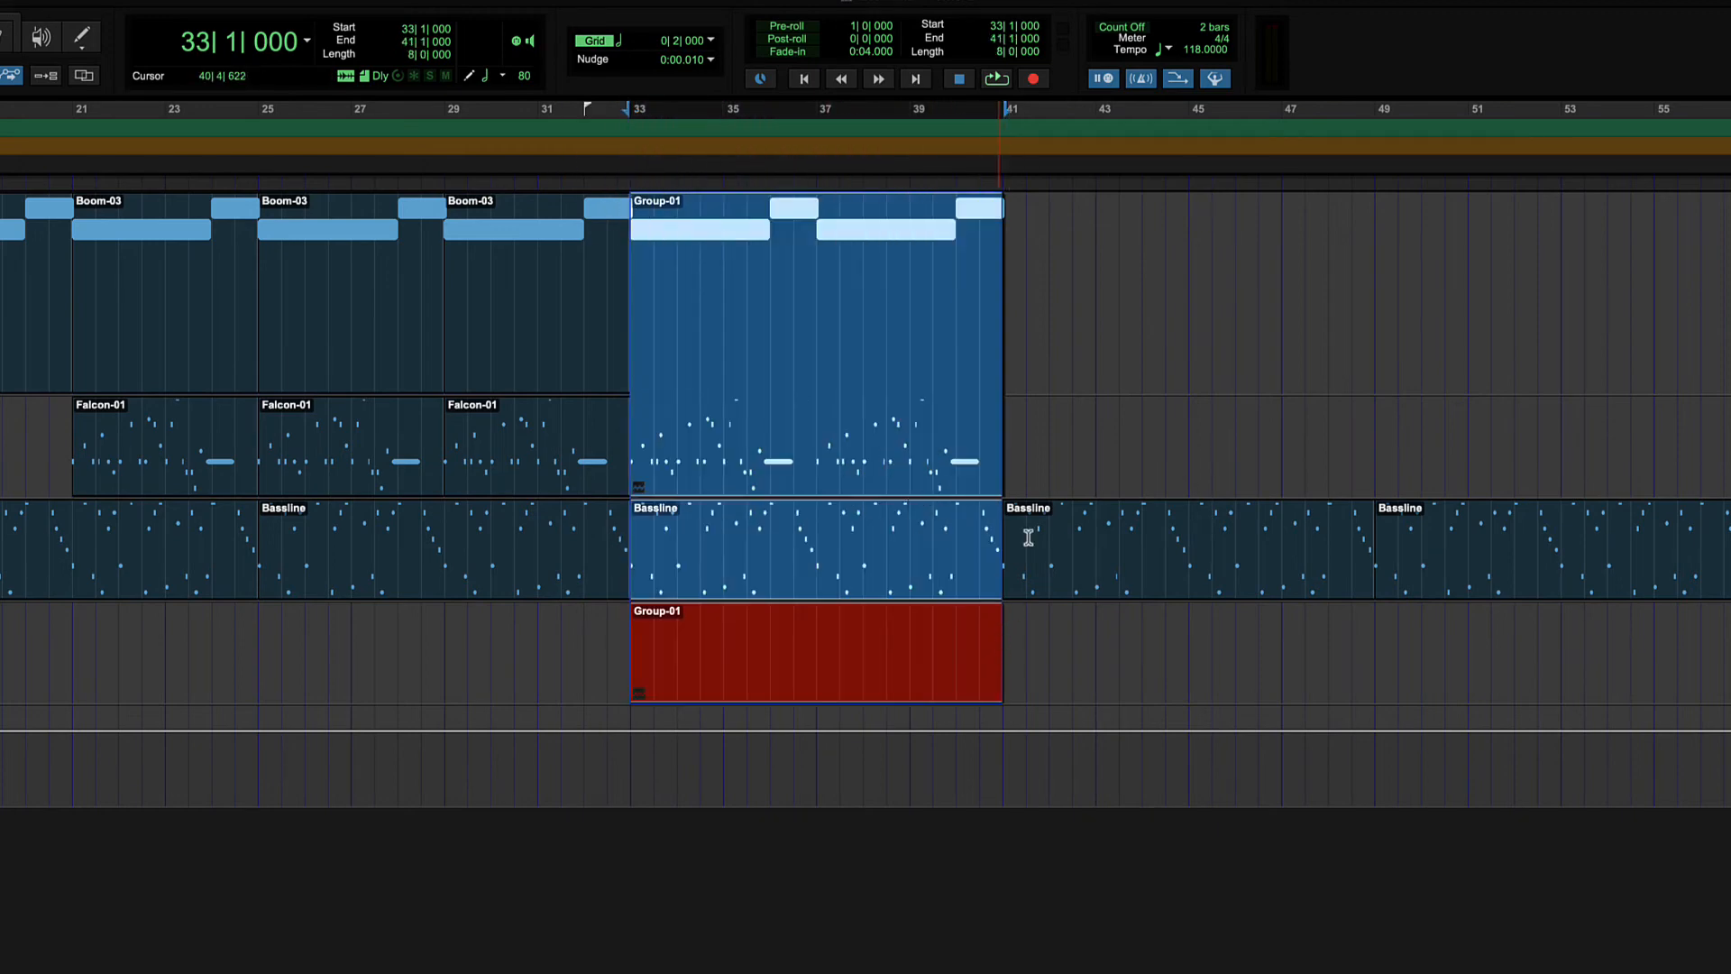
right_click(732, 299)
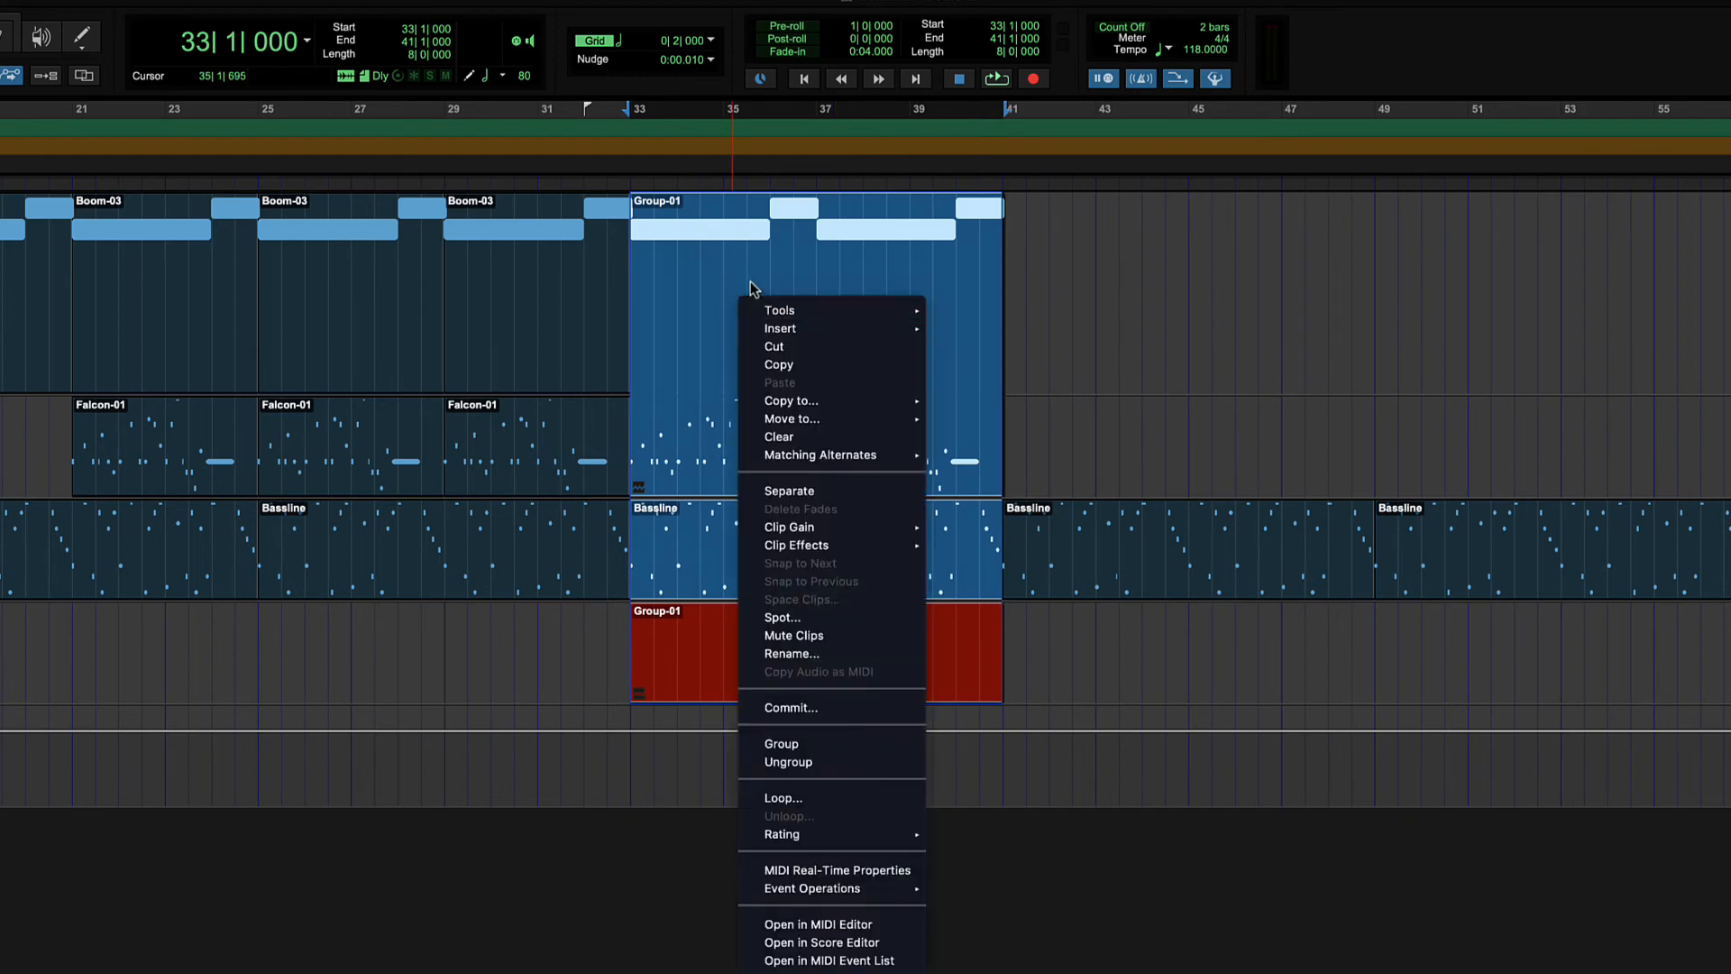
left_click(793, 739)
left_click(1094, 662)
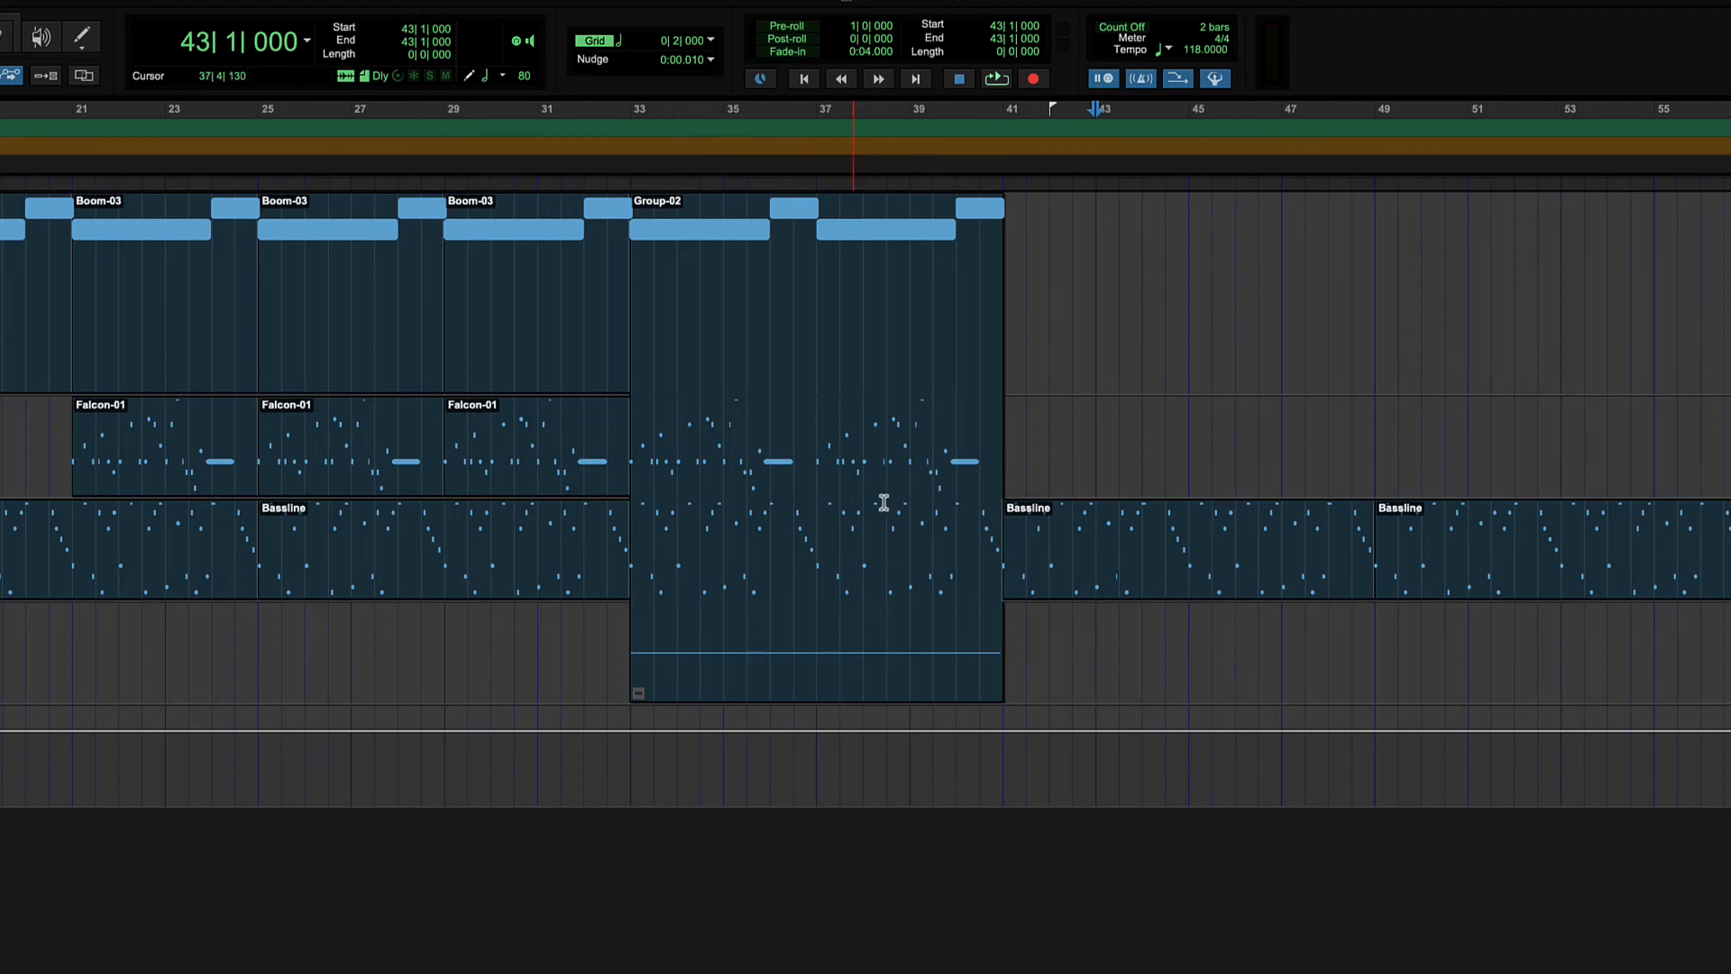
- Ungroup the outer clip group at bar 33, and select the inner group on the Boom, Falcon and Audio 1 tracks
left_click(662, 244)
double_click(683, 267)
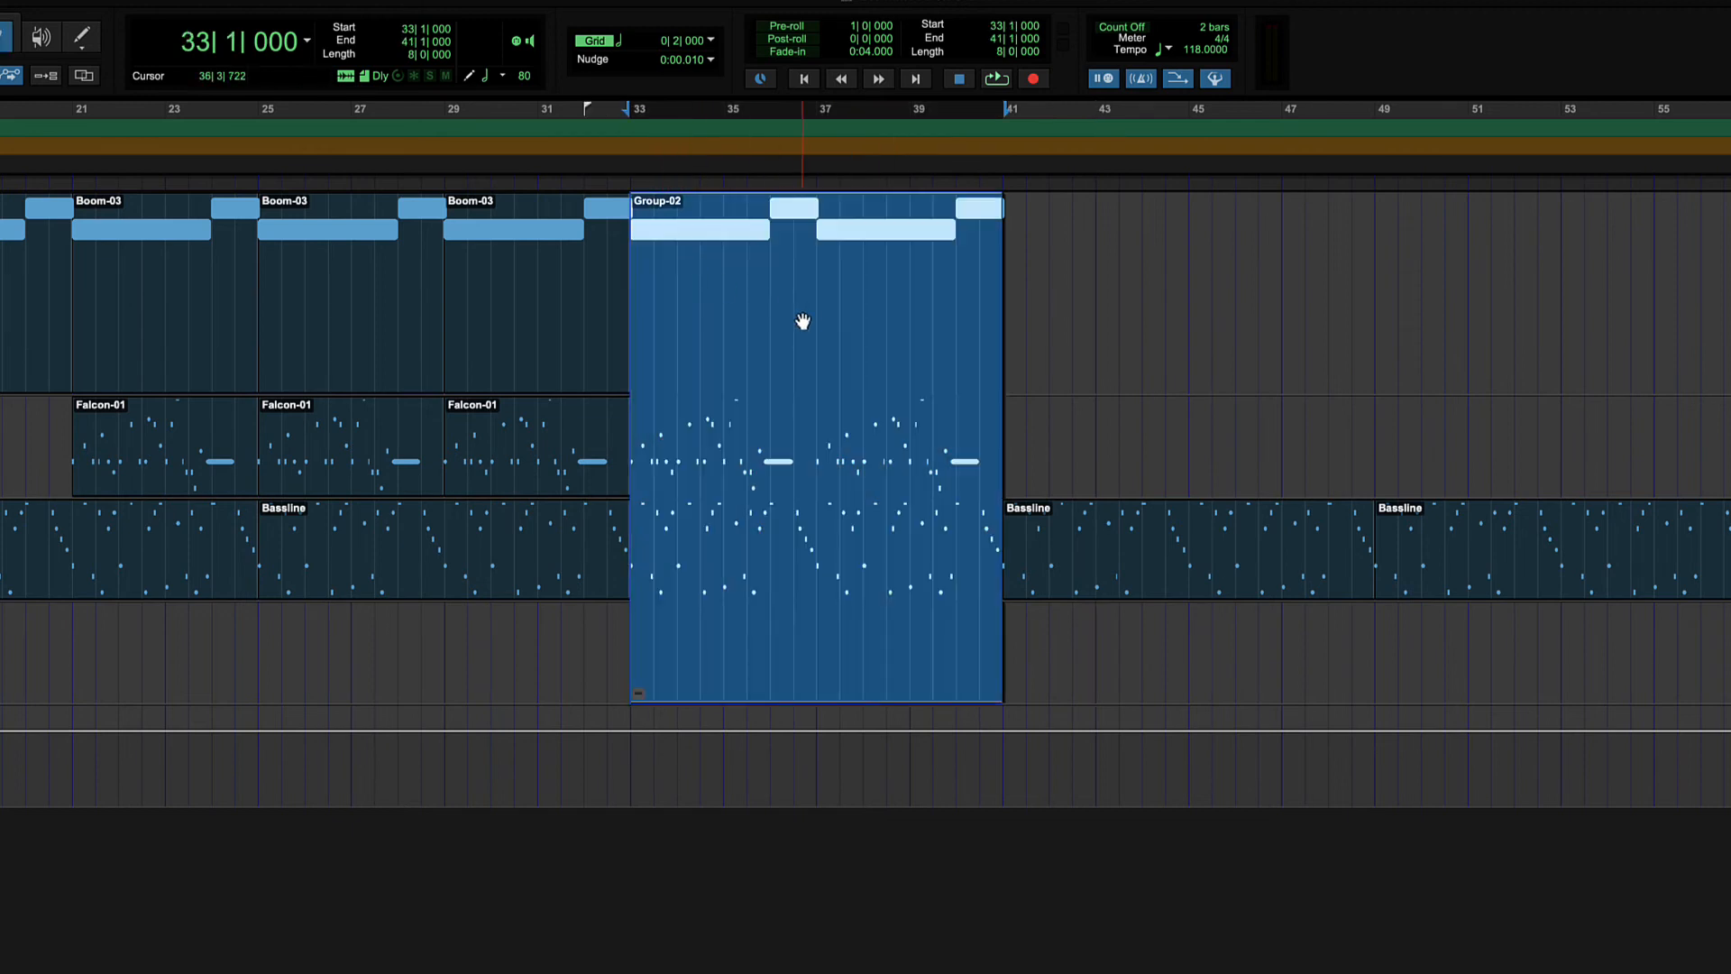
right_click(811, 321)
left_click(920, 780)
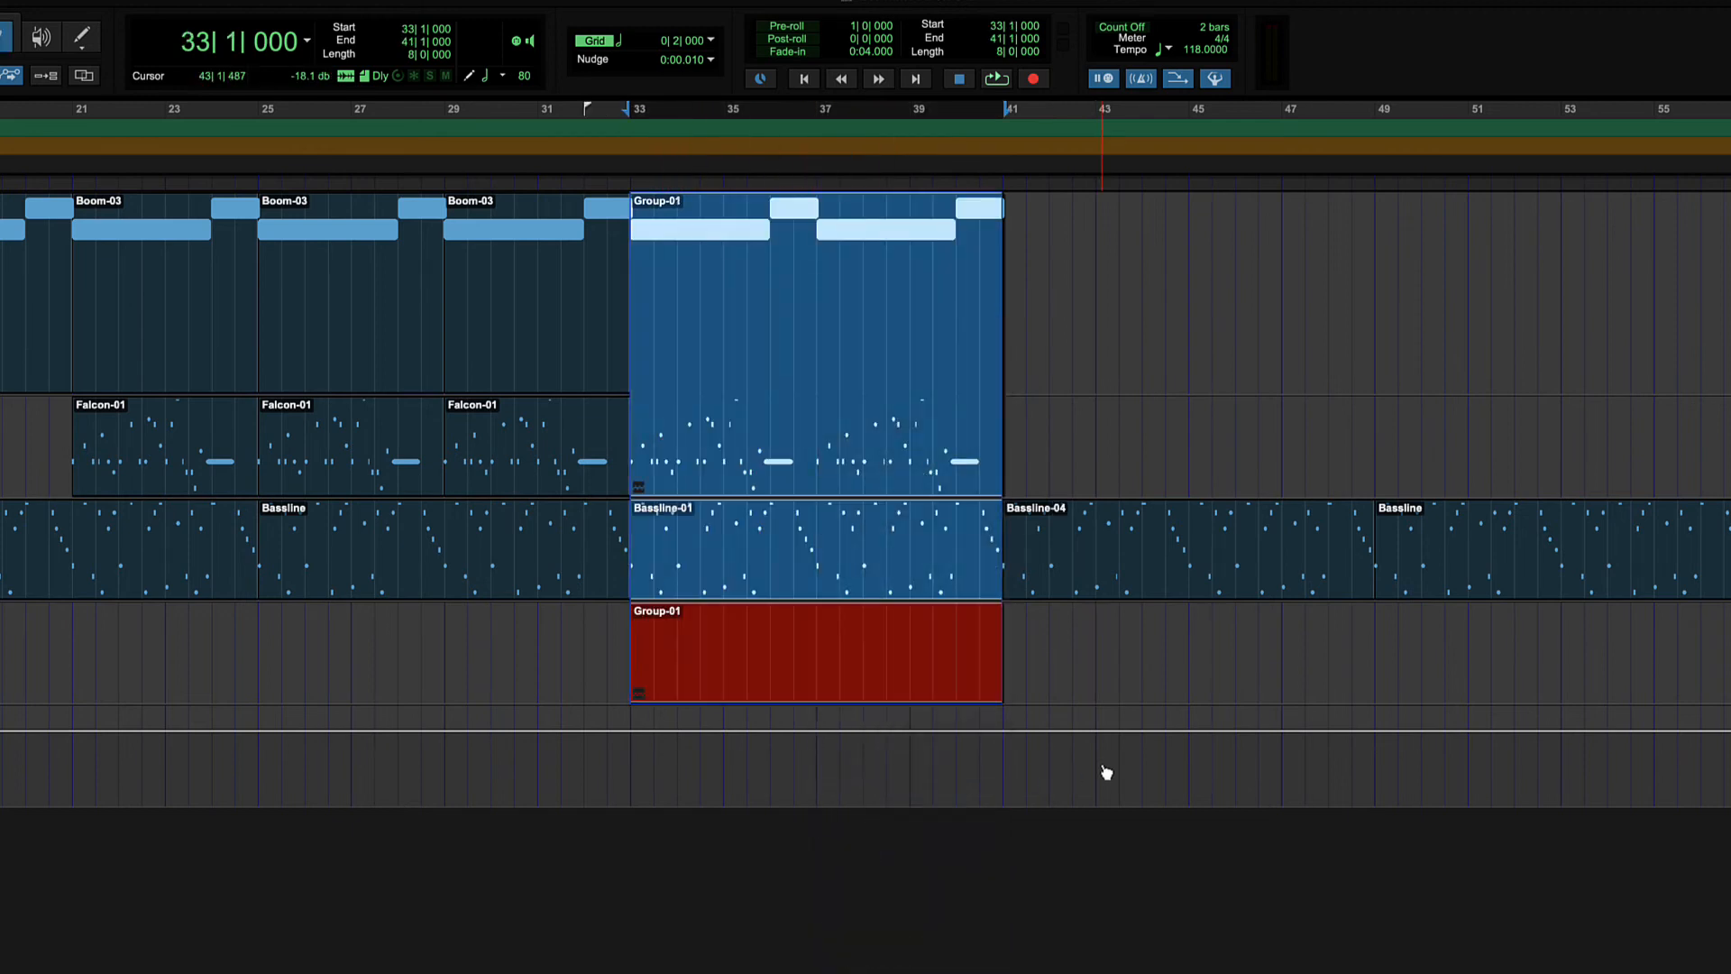
left_click(715, 267)
left_click(748, 639, "shift")
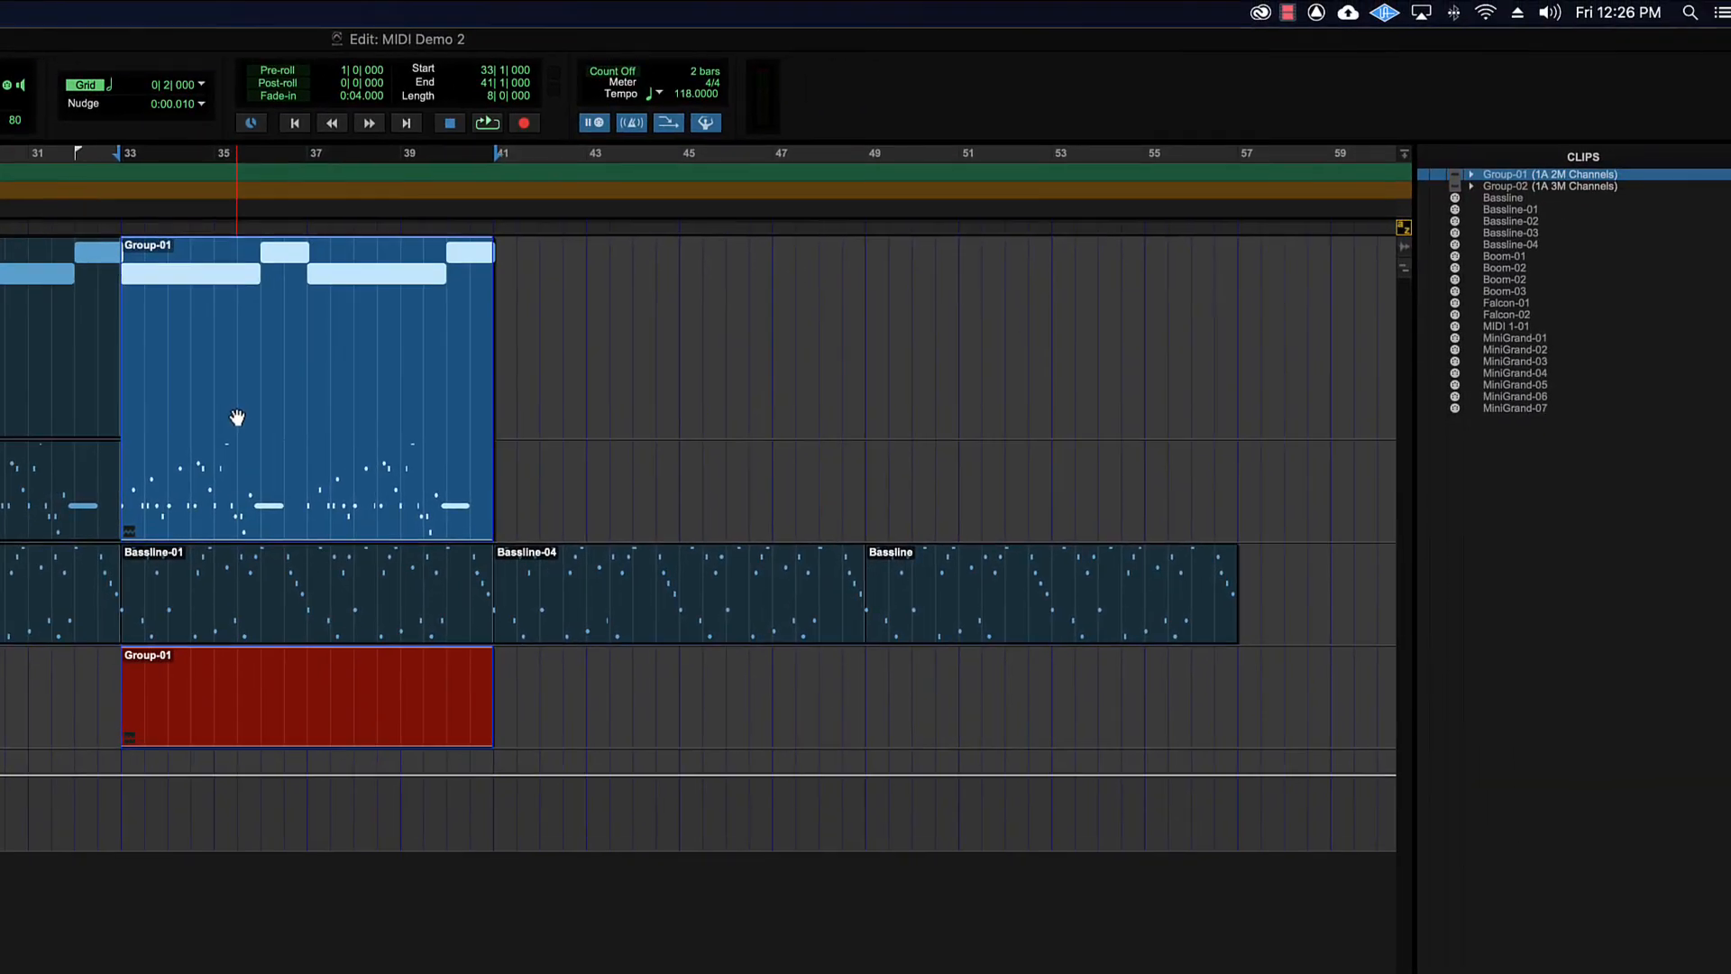
- Undo the ungrouping and both groupings at bar 33, and clear the selection
key("super+z")
key("super+z")
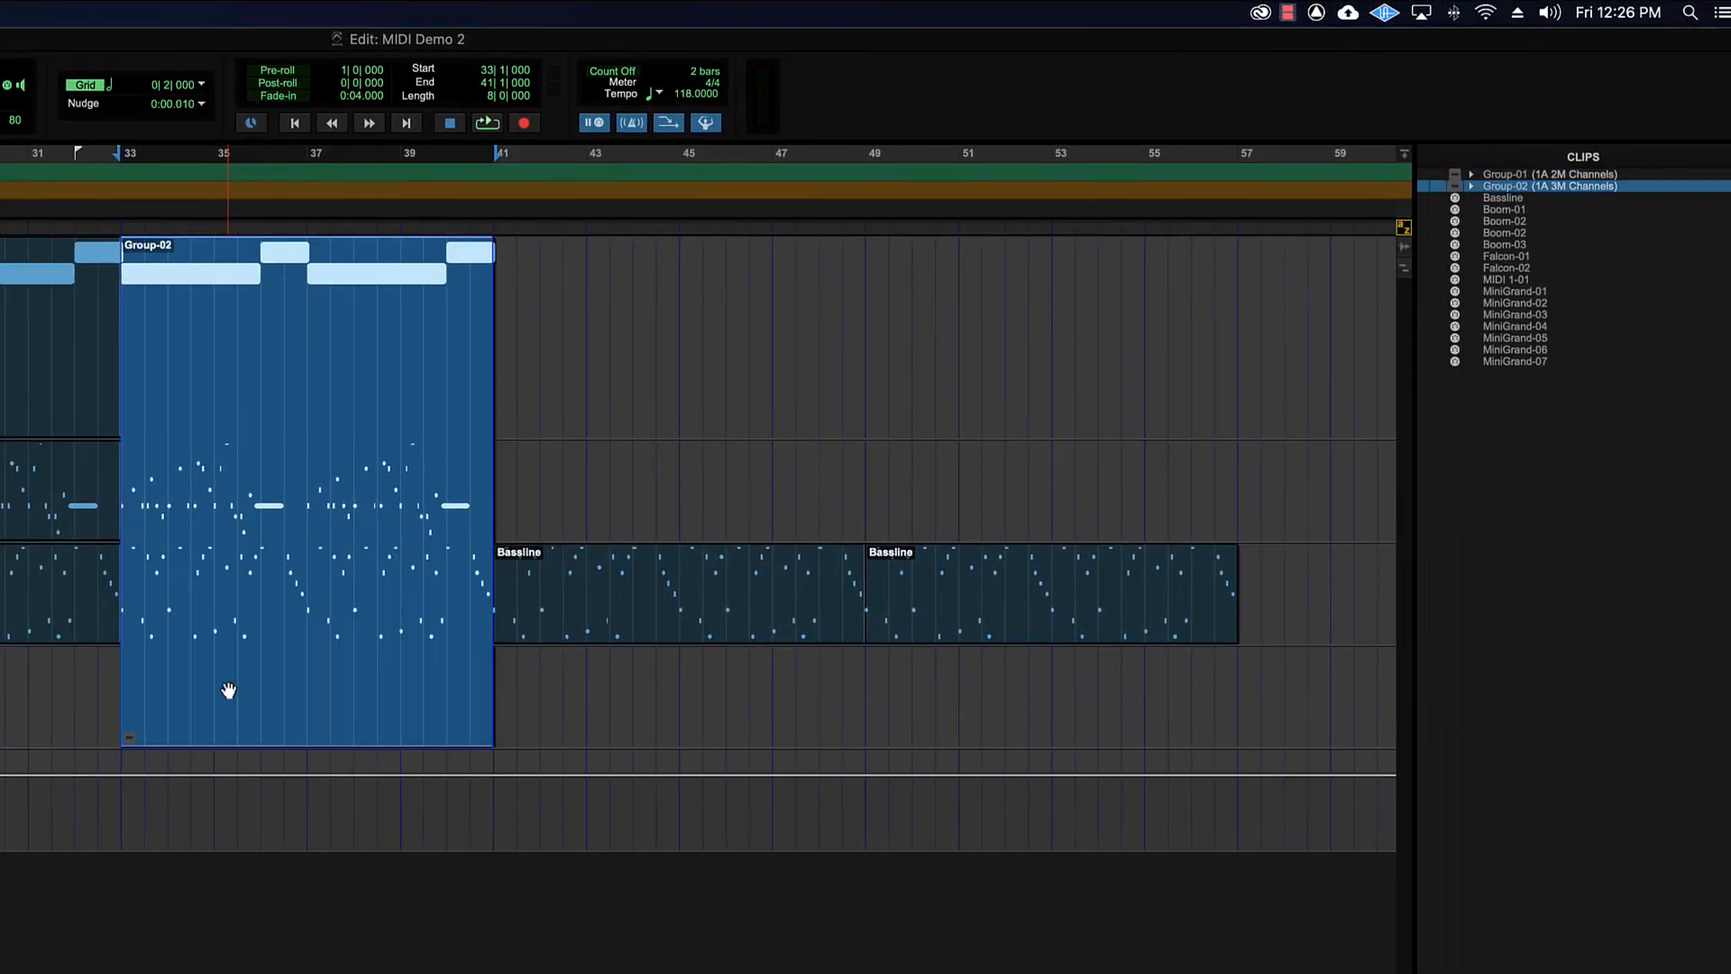
key("super+z")
key("super+z")
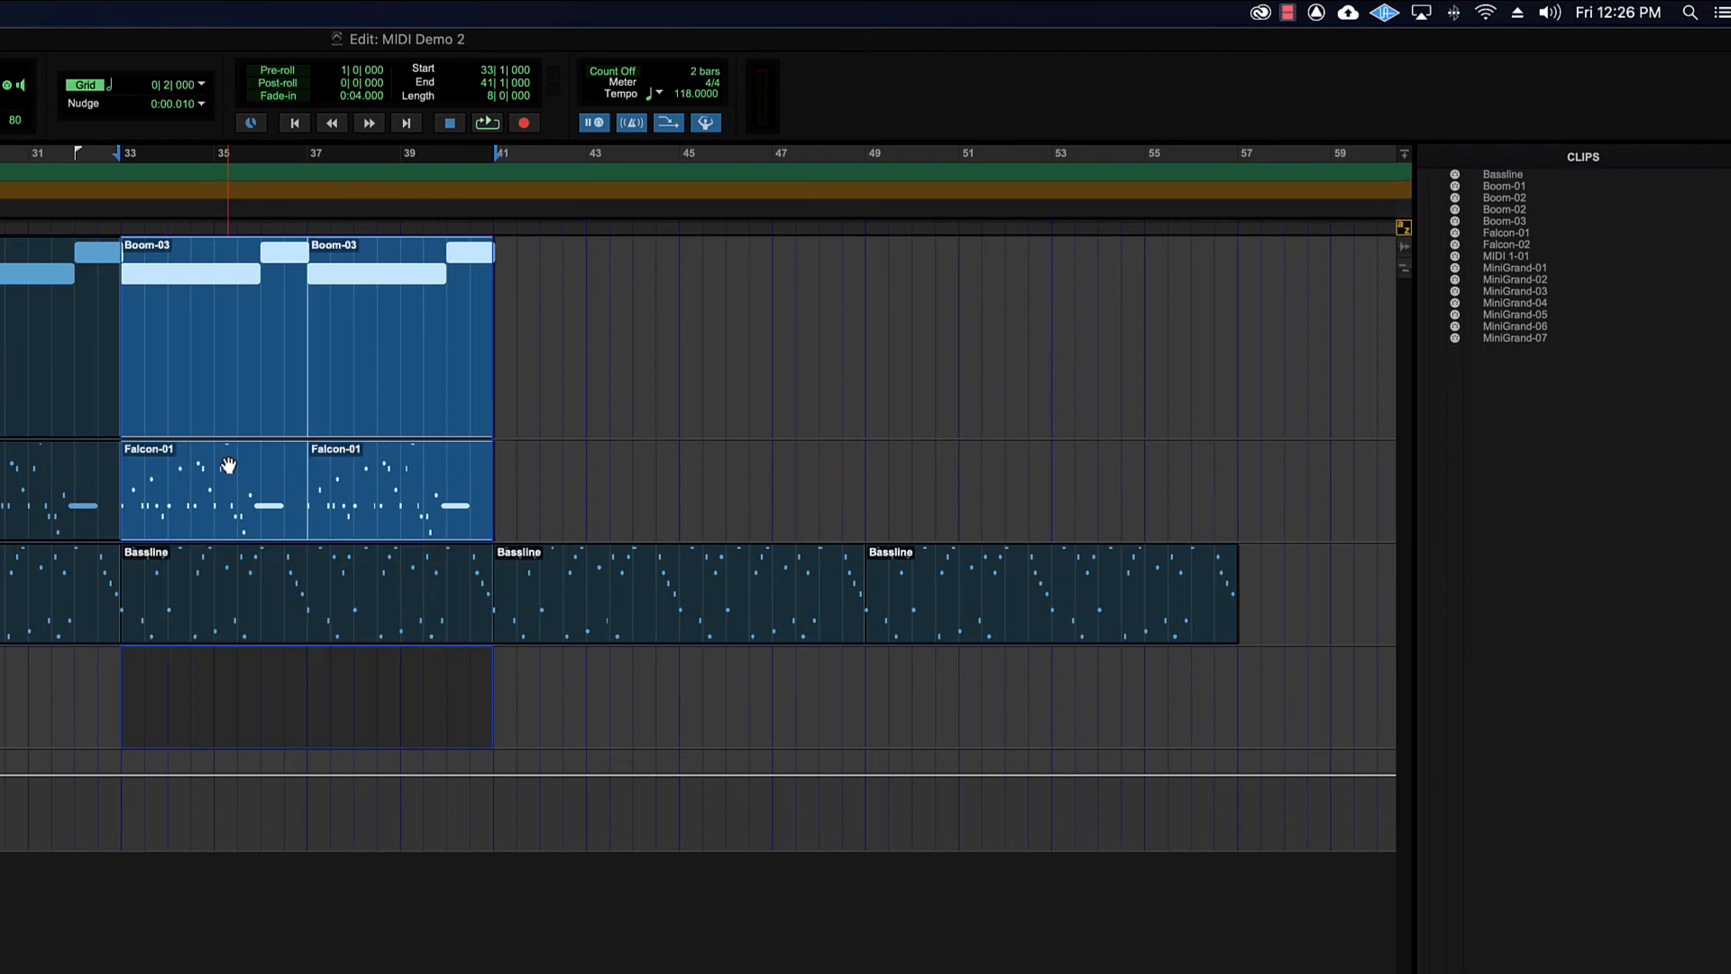
left_click(584, 431)
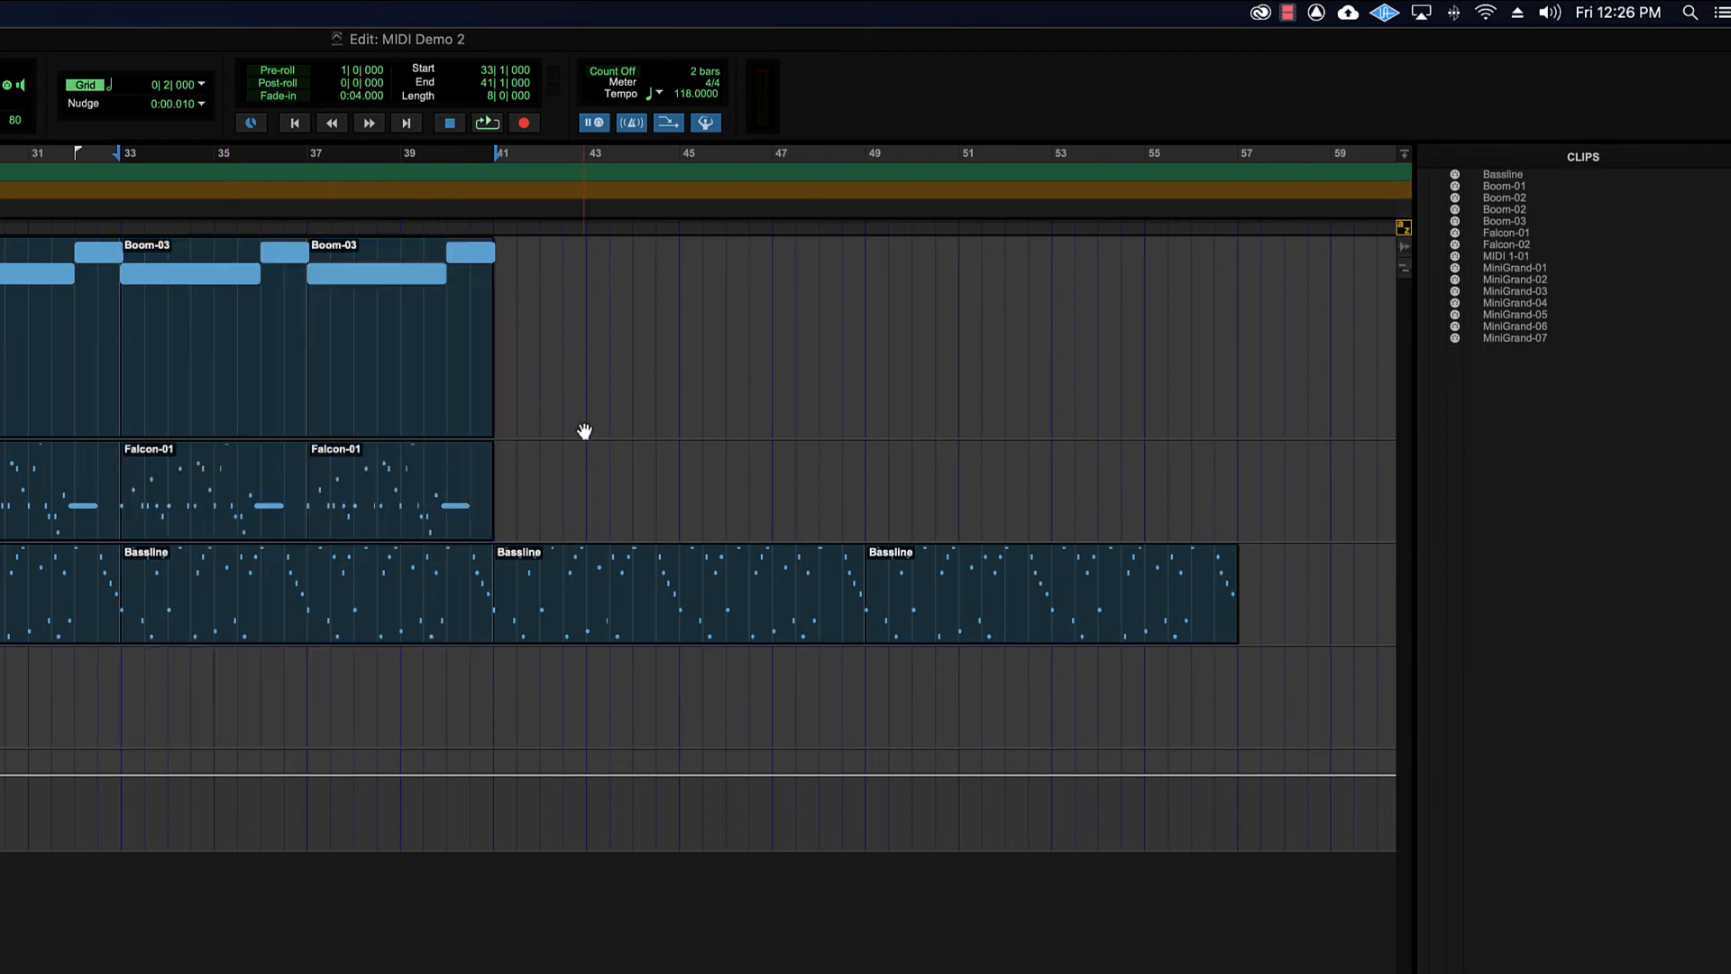
- Group only the MIDI clips on the Boom, Falcon and Vacuum tracks from bar 33 to 41
left_click(182, 333)
left_click(370, 573, "shift")
left_click(307, 505, "shift")
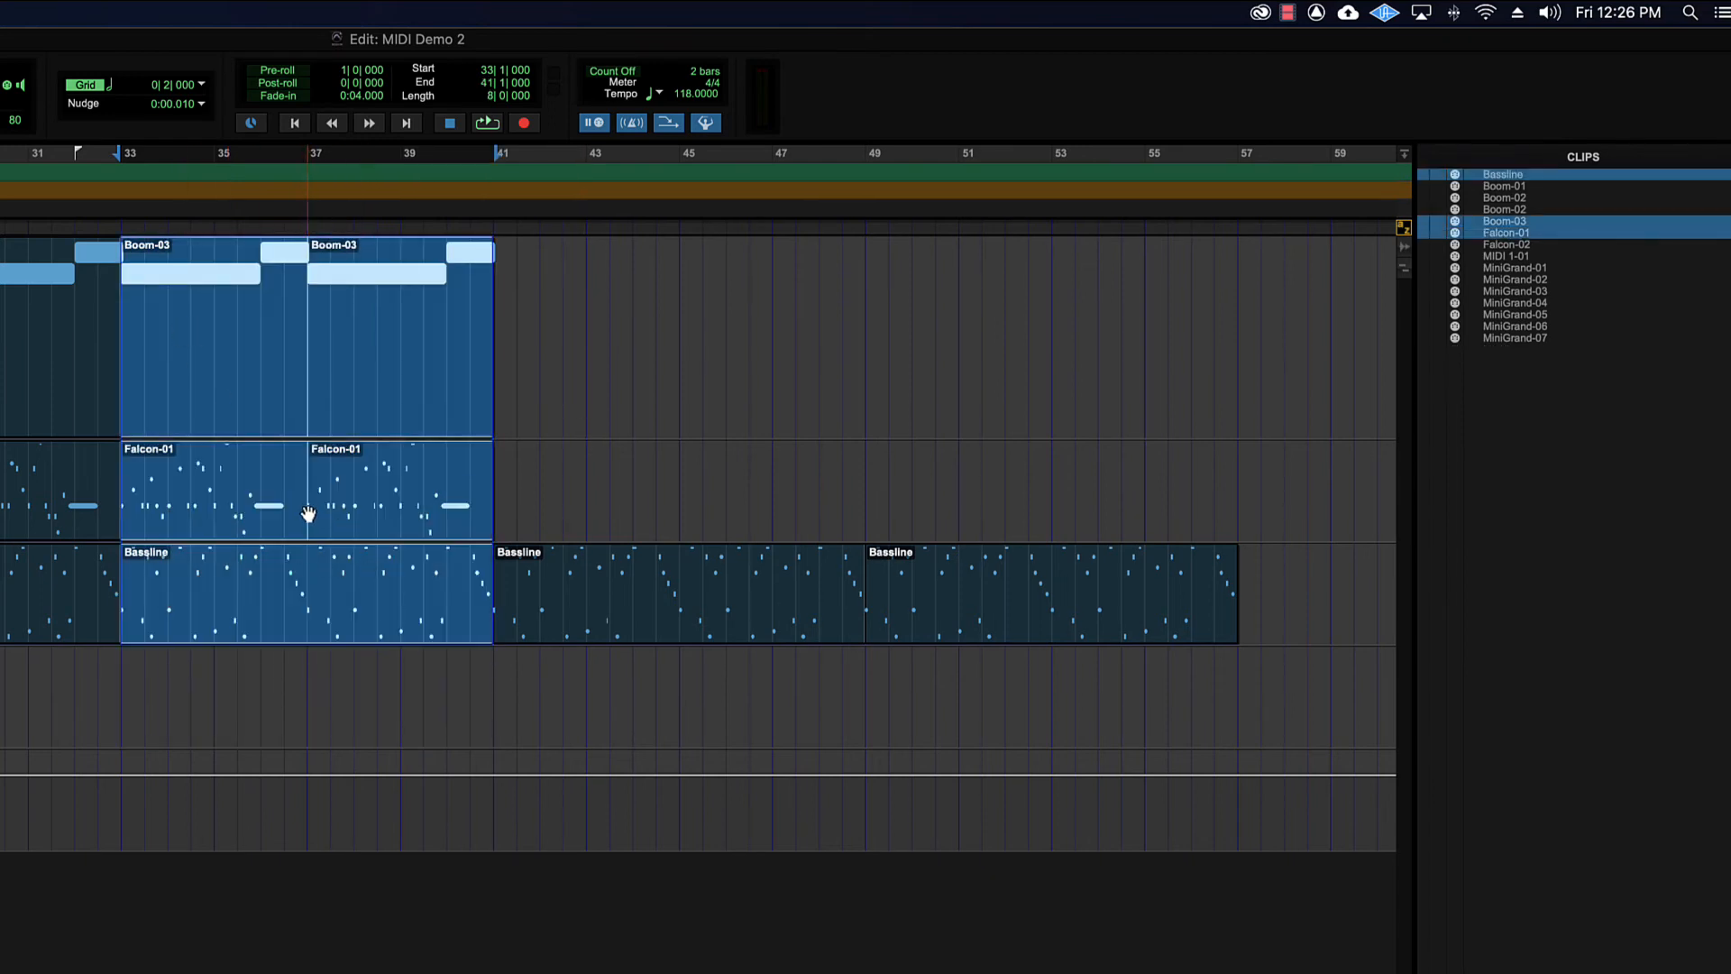
right_click(308, 512)
left_click(378, 938)
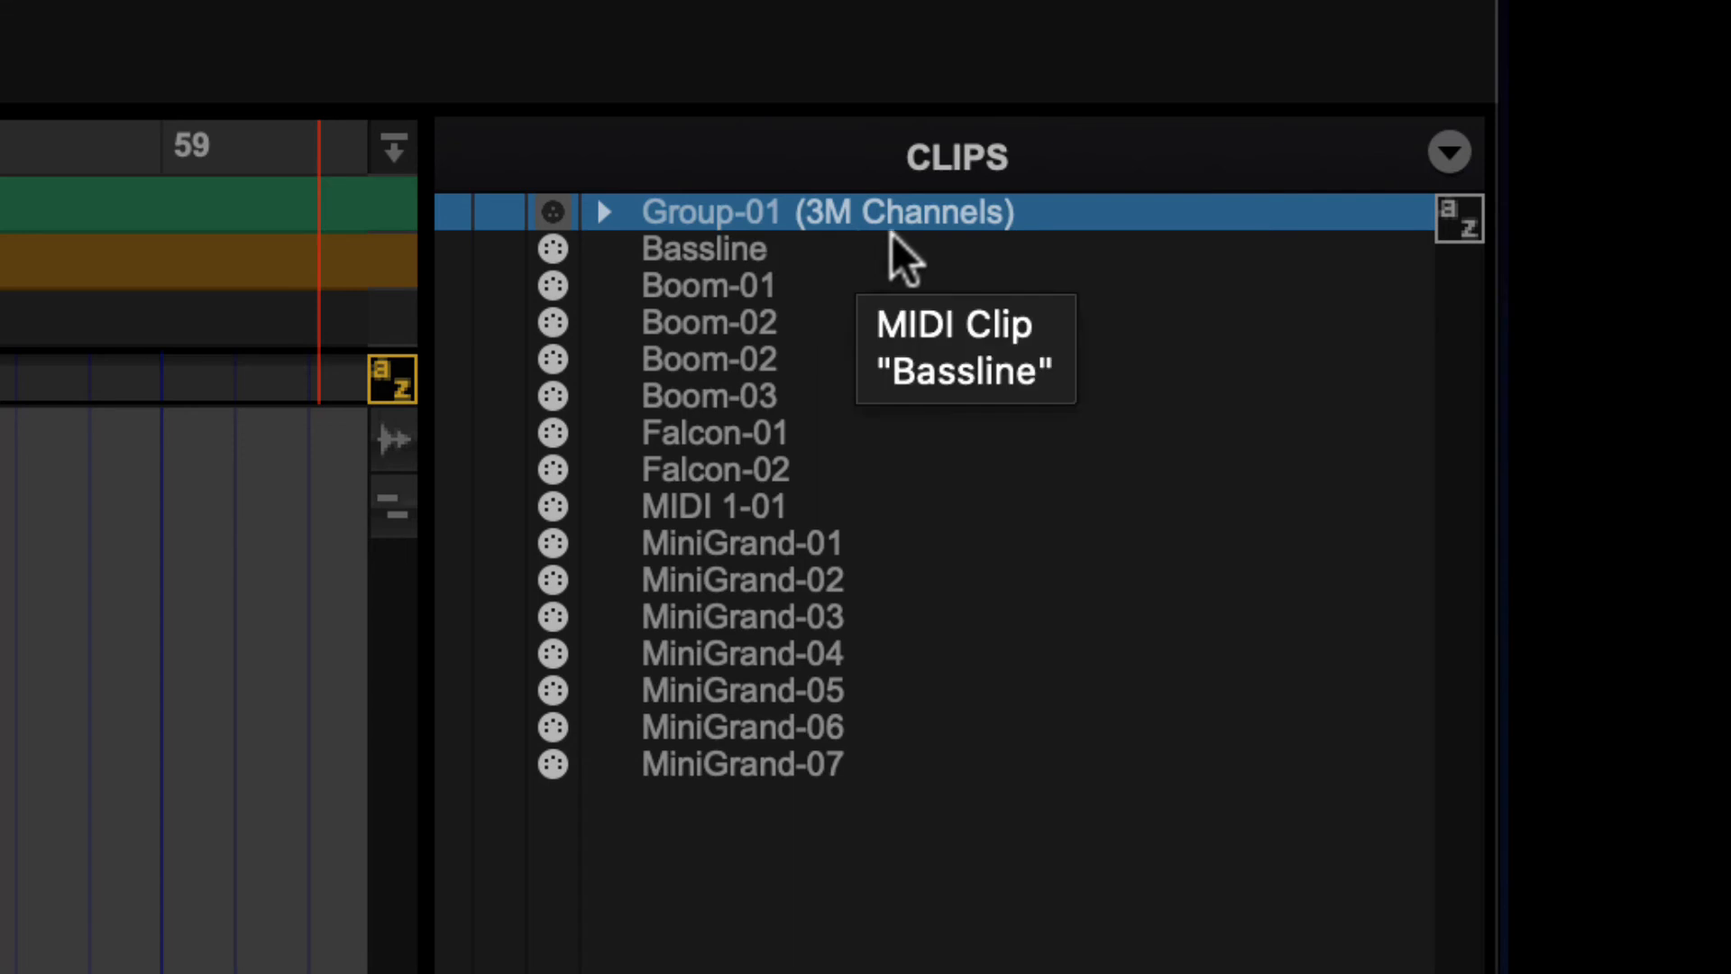
- Group the Boom, Falcon and Vacuum MIDI clips with the Audio 1 area, and expand both groups in the Clips list
left_click(9, 532)
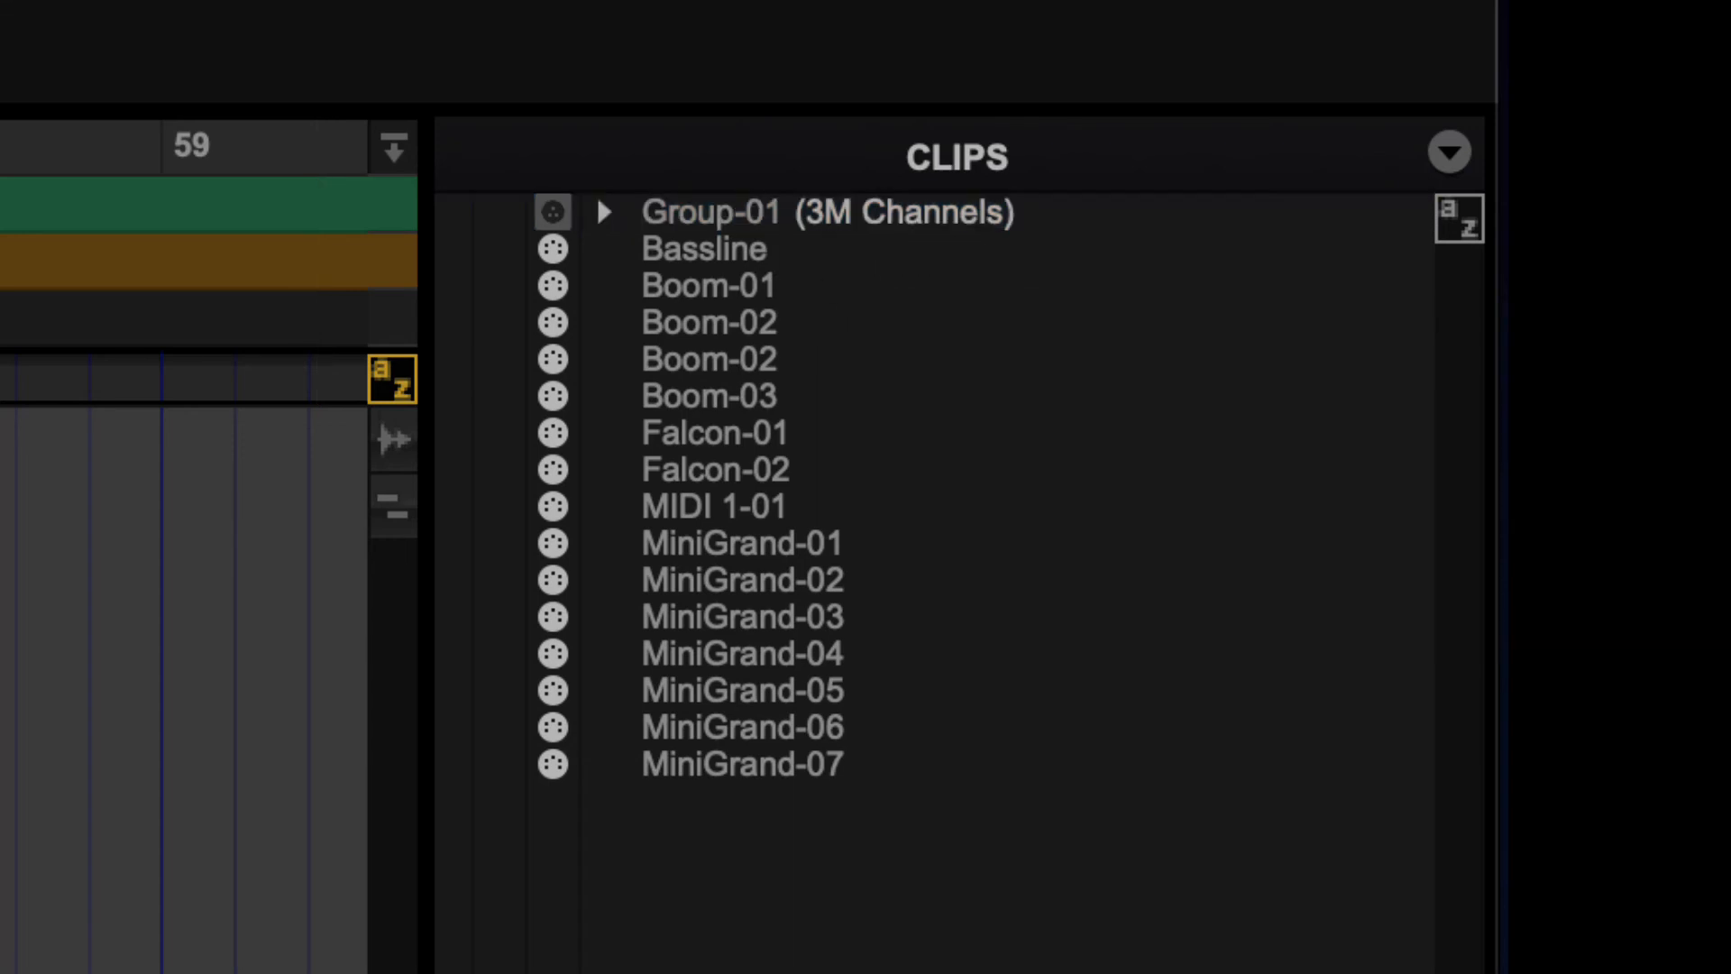
left_click(712, 415)
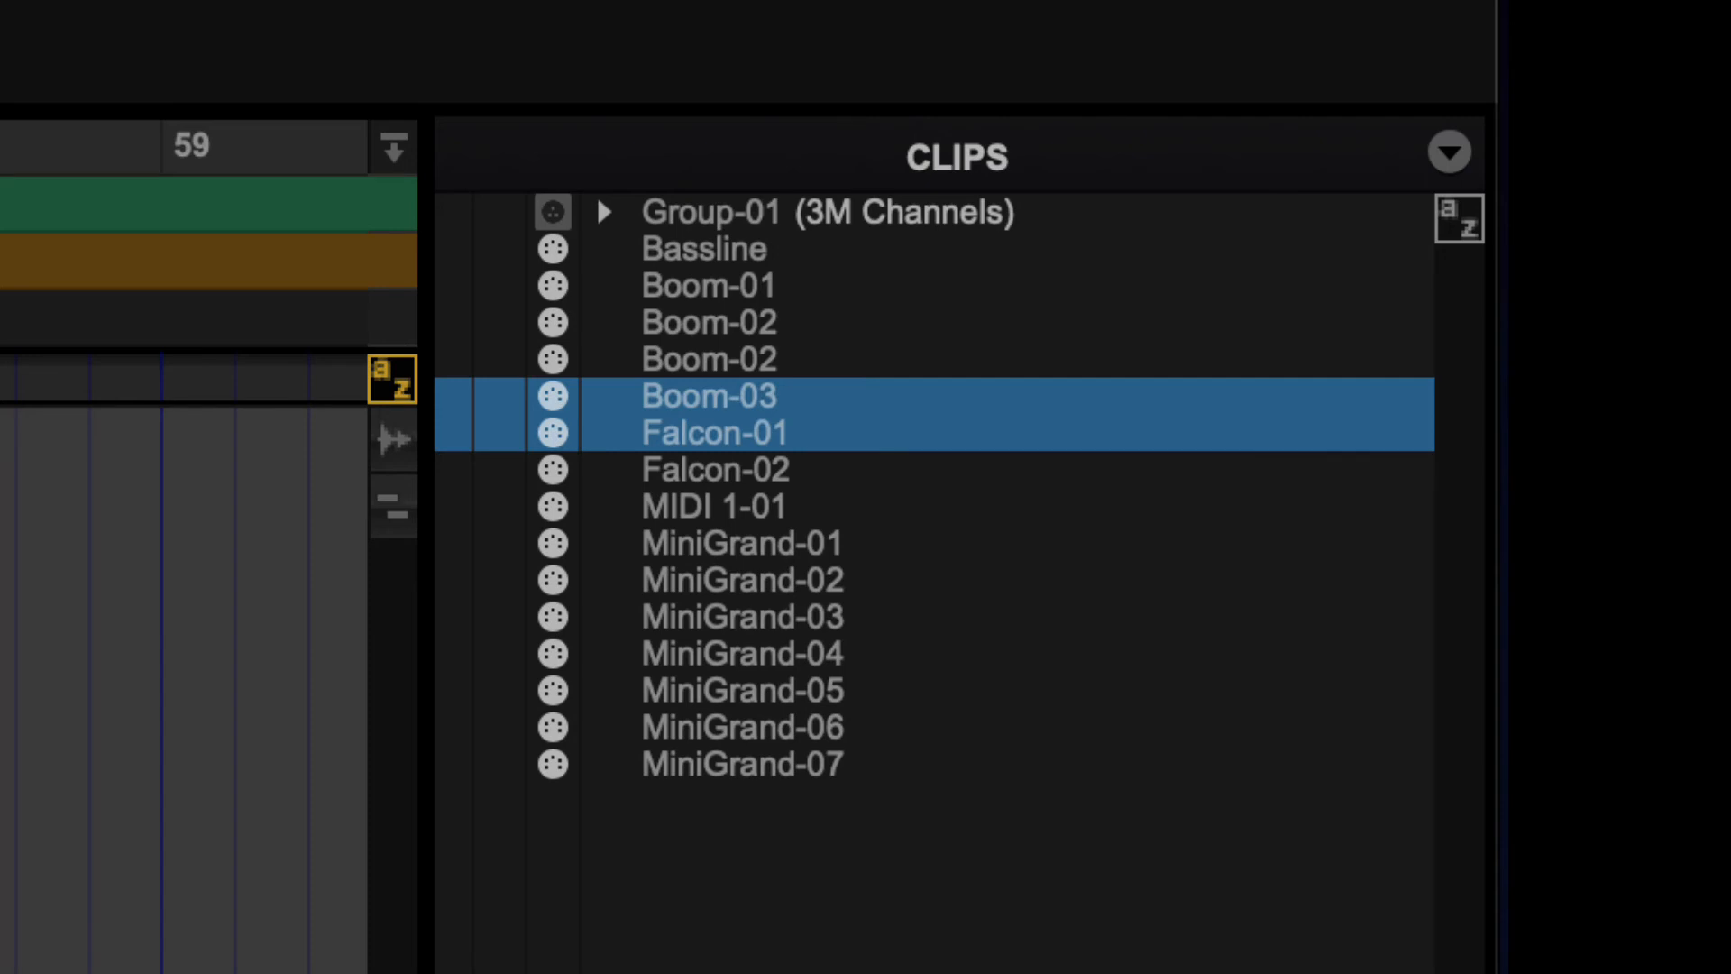
key("super+alt+g")
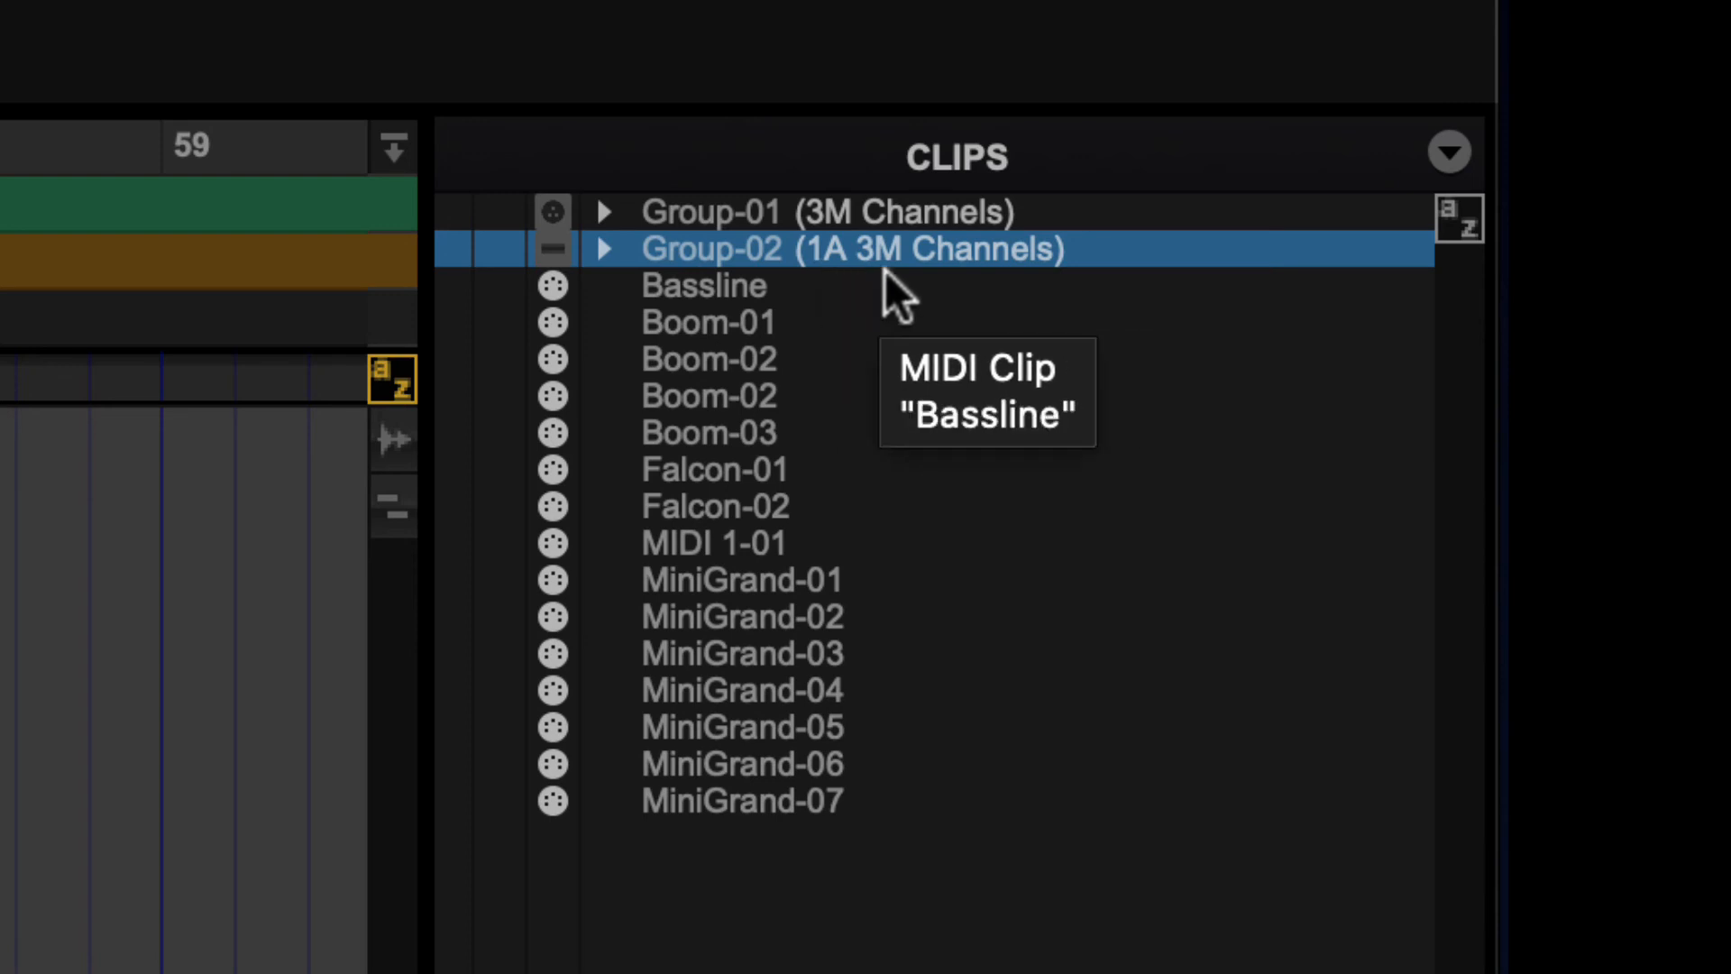
left_click(602, 251)
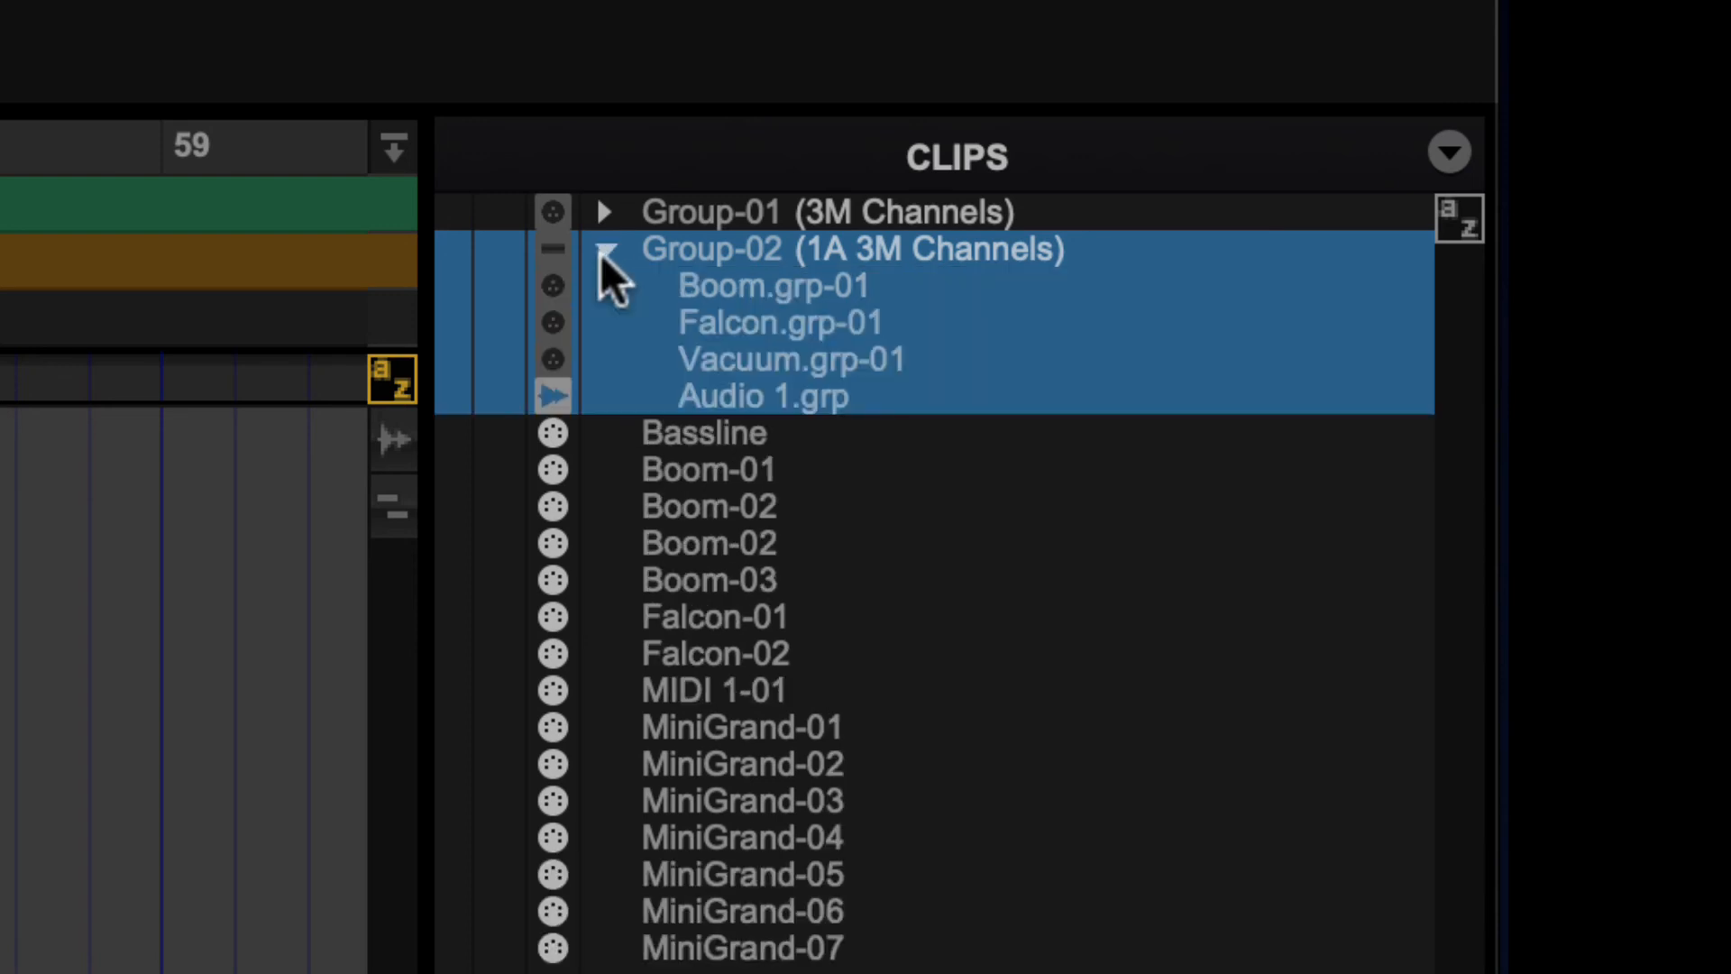
left_click(604, 213)
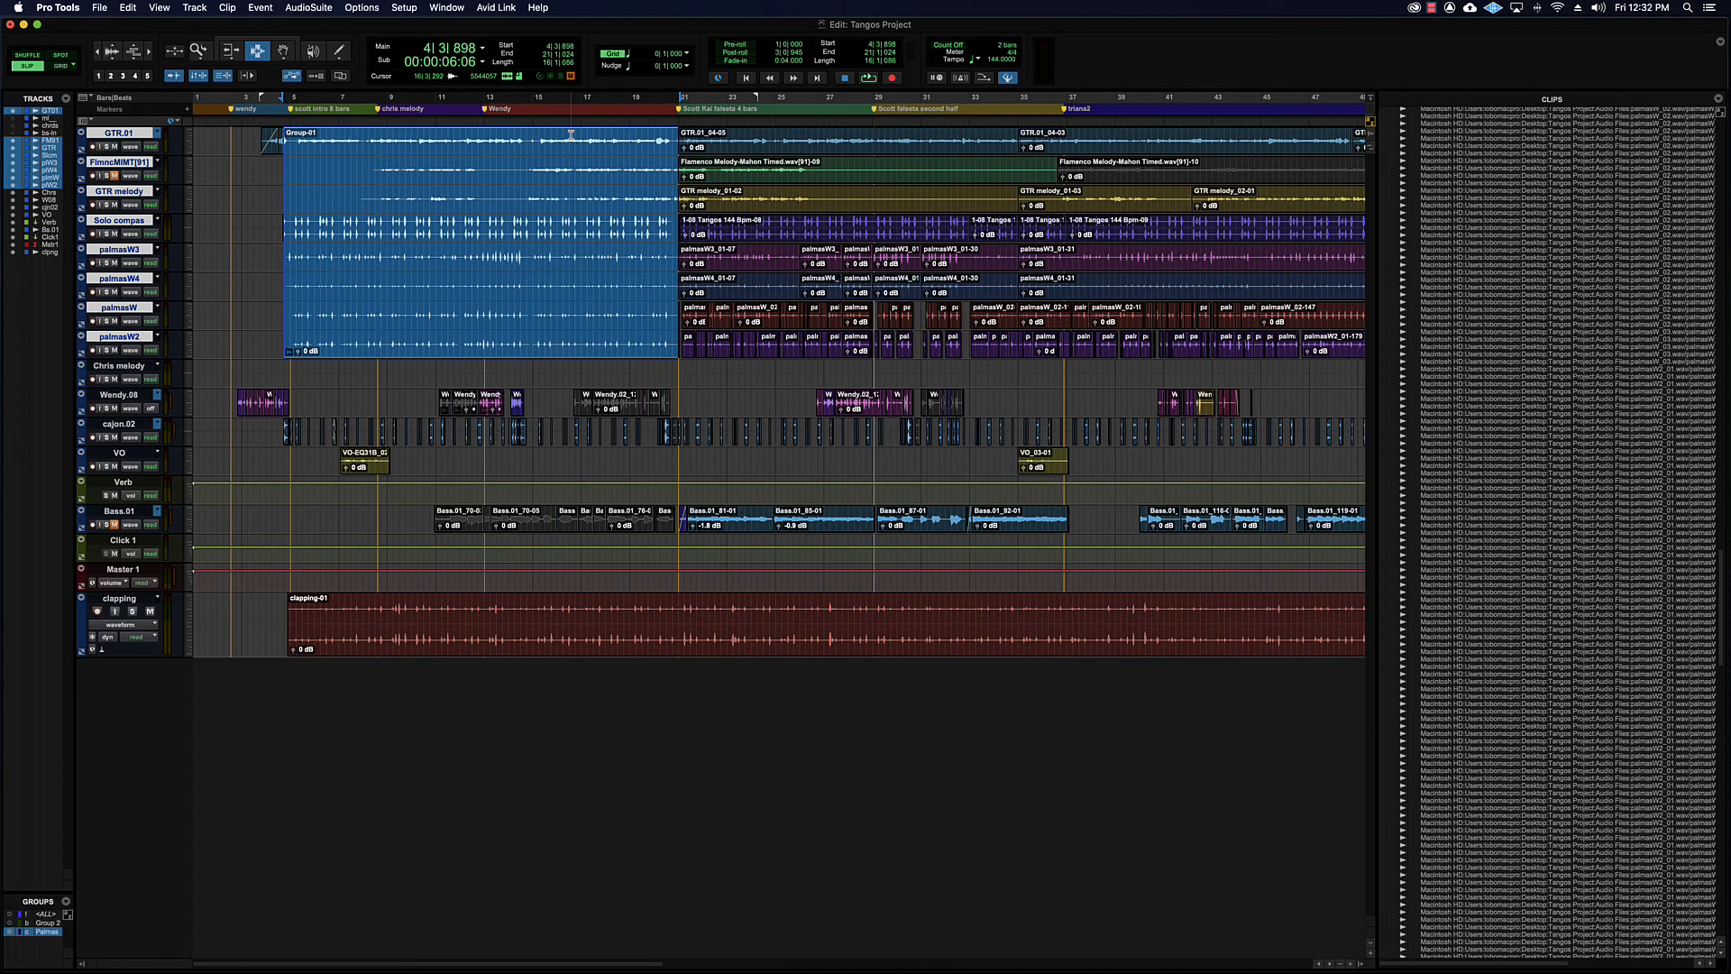
- In the Tangos Project session, select empty time on GTR.01 from bar 91, and set the main counter to minutes and seconds
left_click(440, 261)
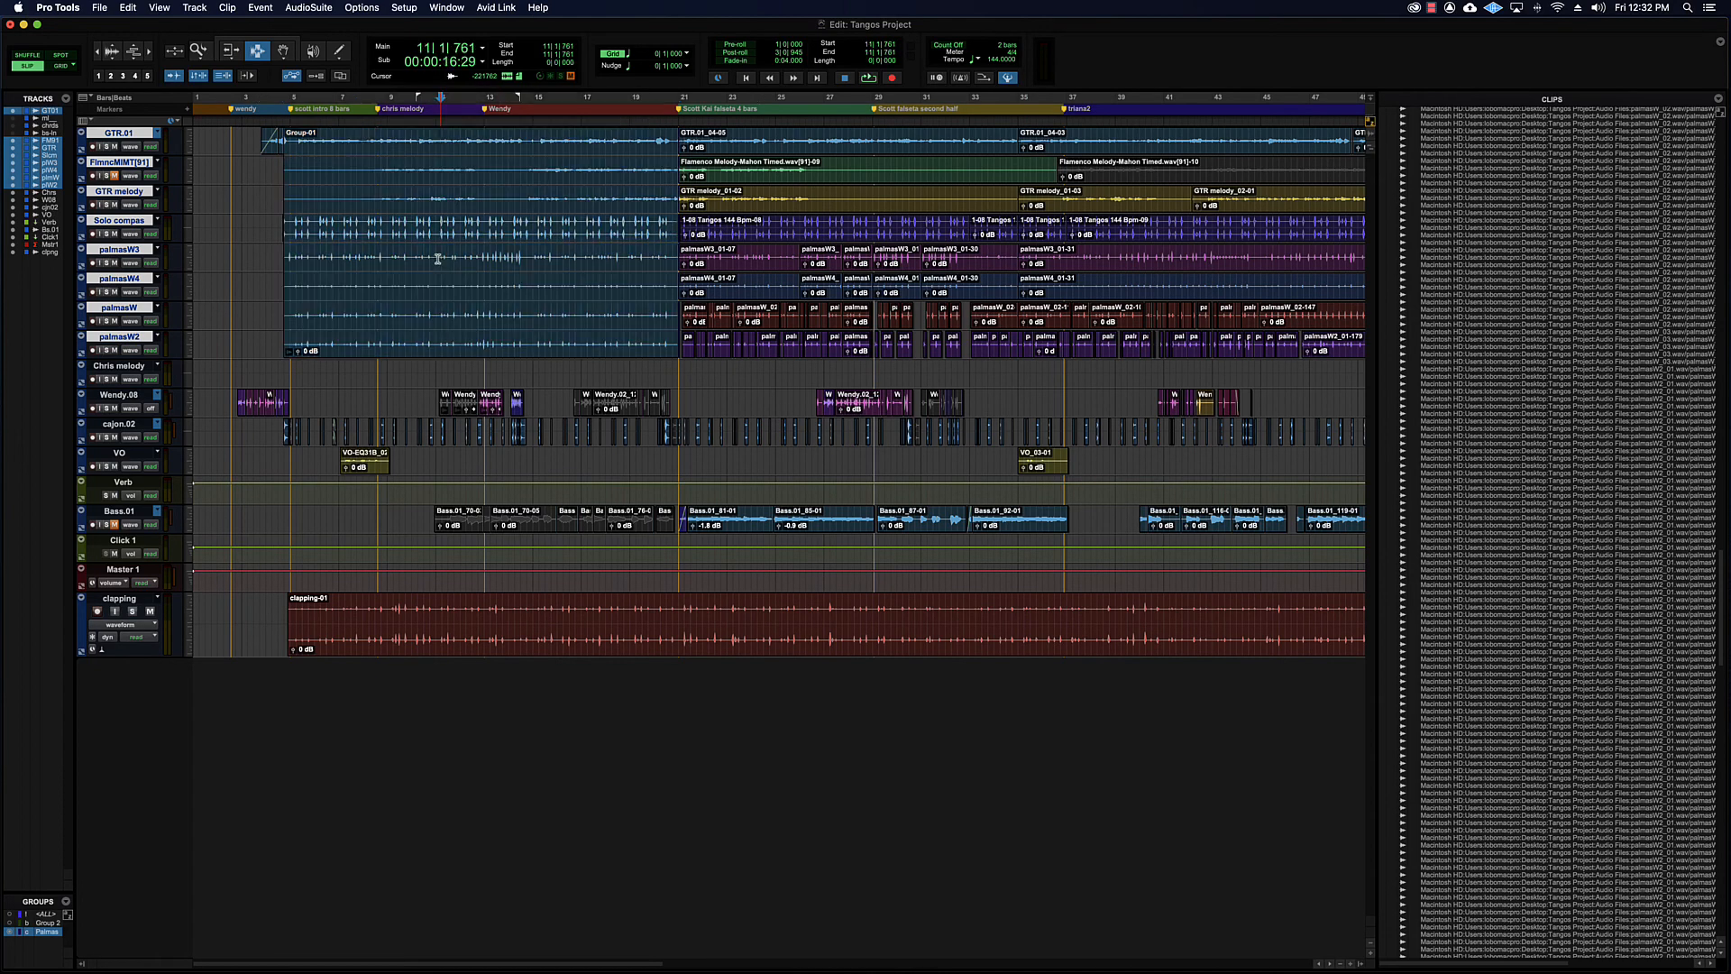
key("super+bracketleft")
key("super+bracketleft")
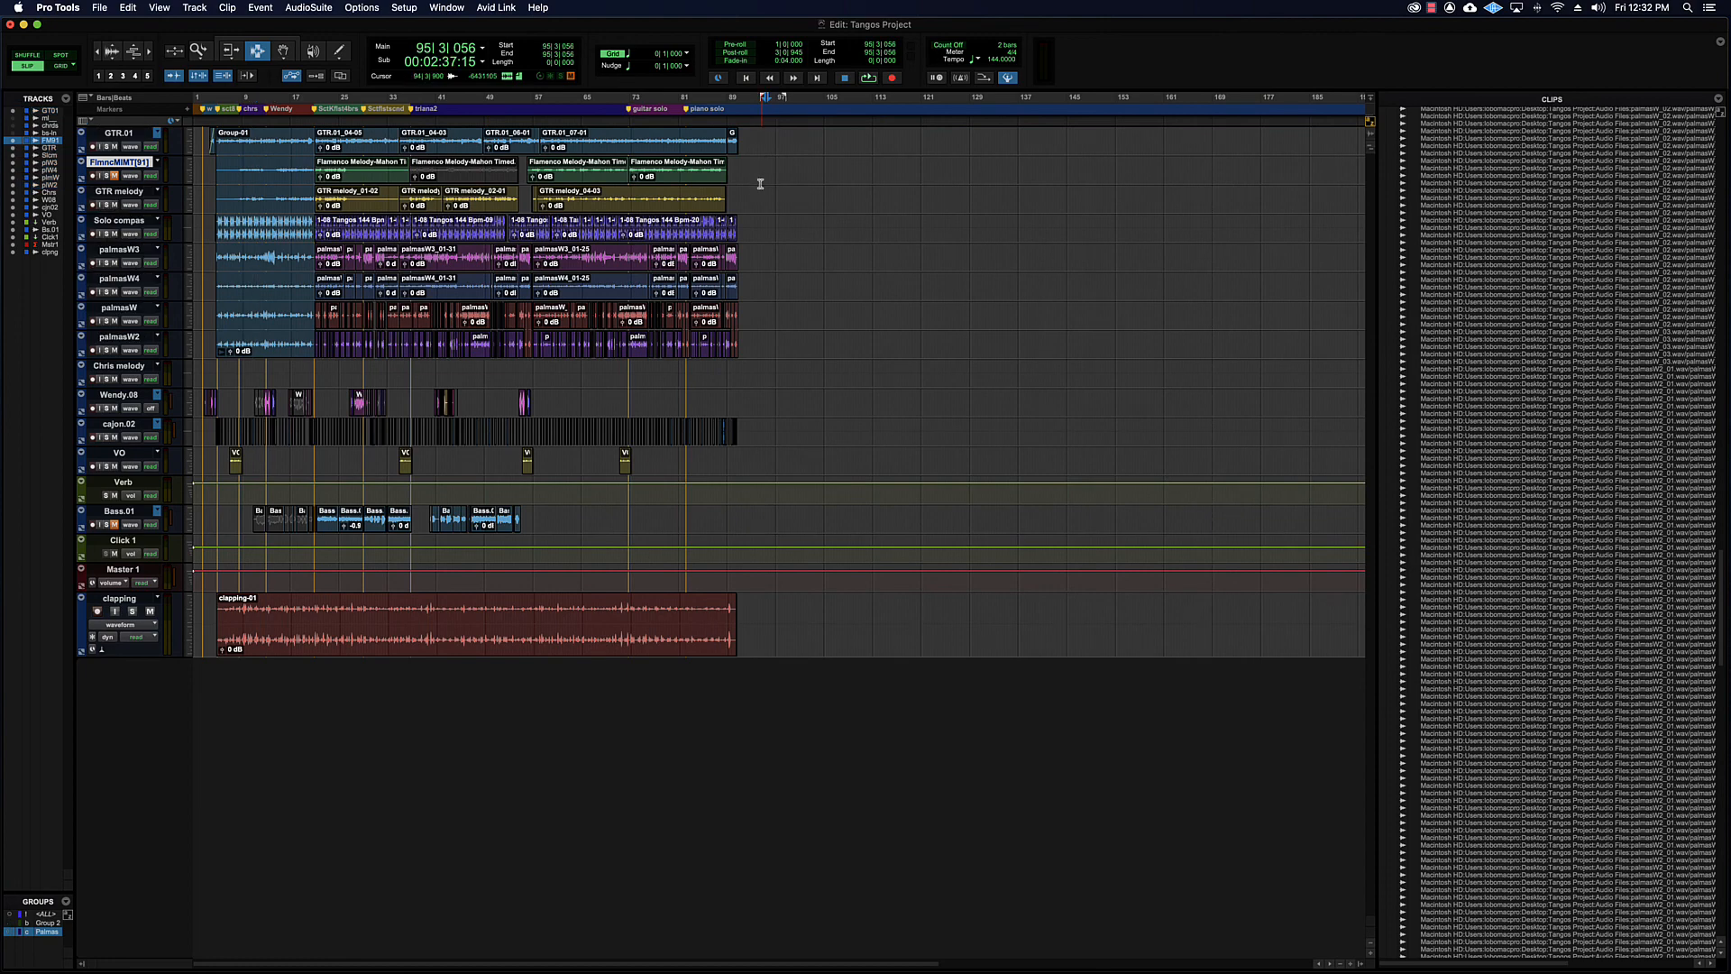
left_click(759, 186)
key("super+bracketright")
key("super+bracketright")
key("super+bracketright")
key("super+bracketright")
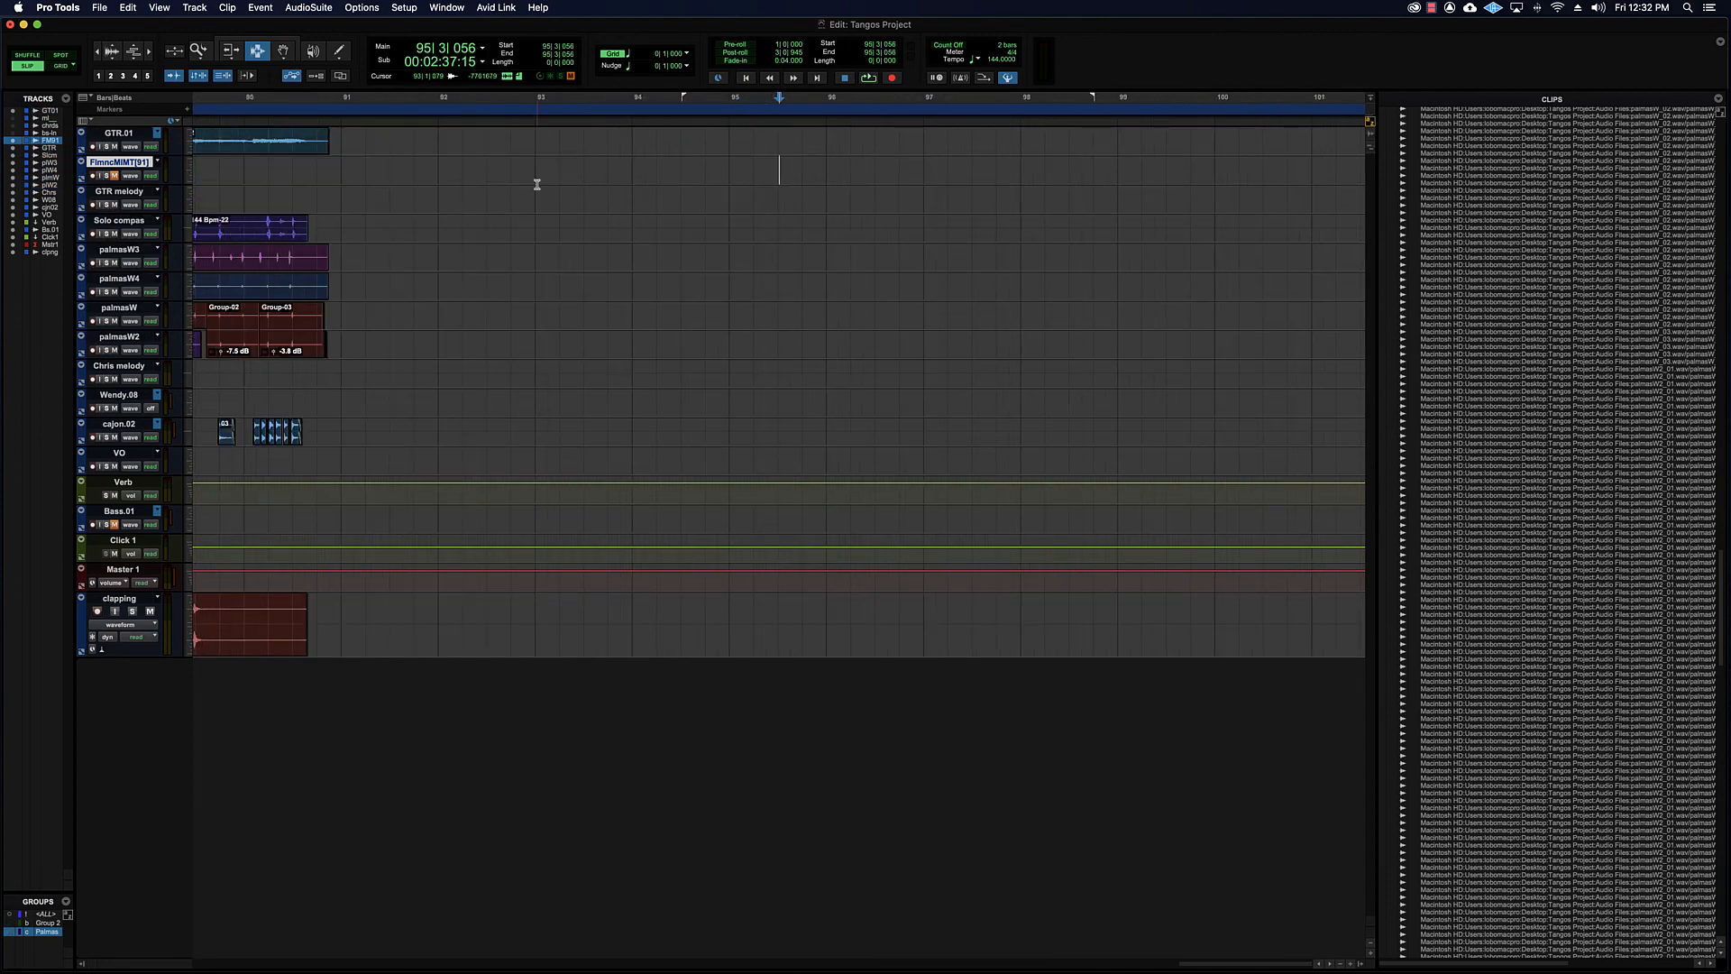
scroll(537, 184, "left", 3)
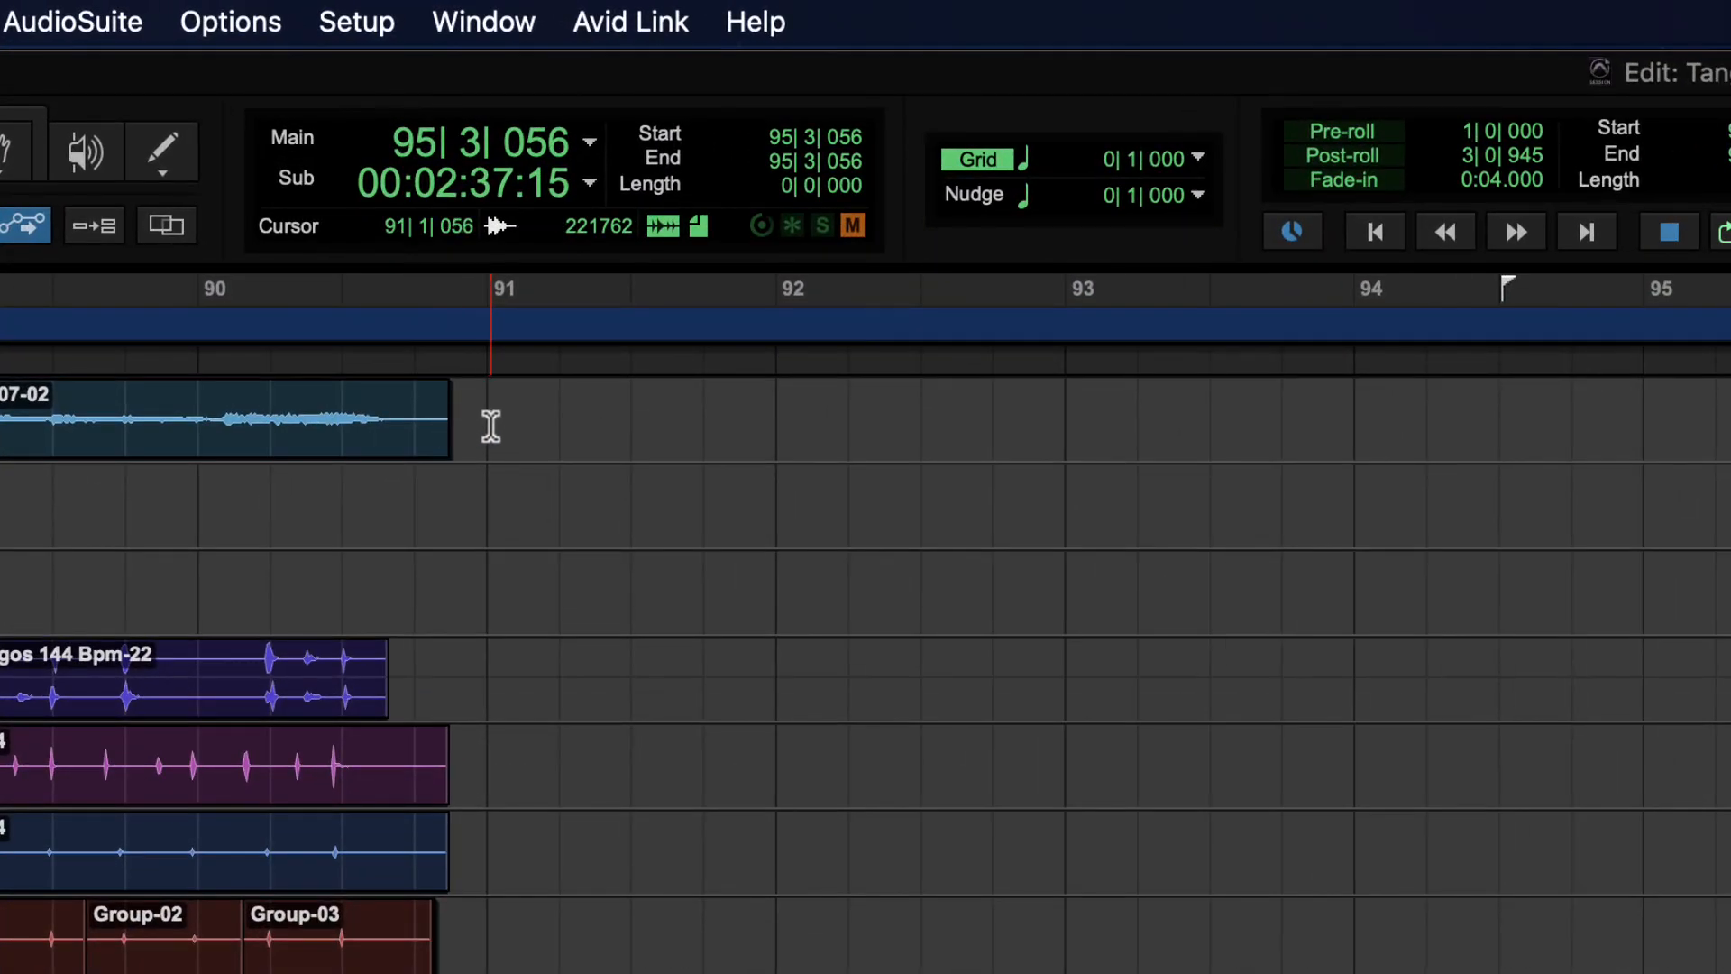
left_click_drag(491, 425, 839, 444)
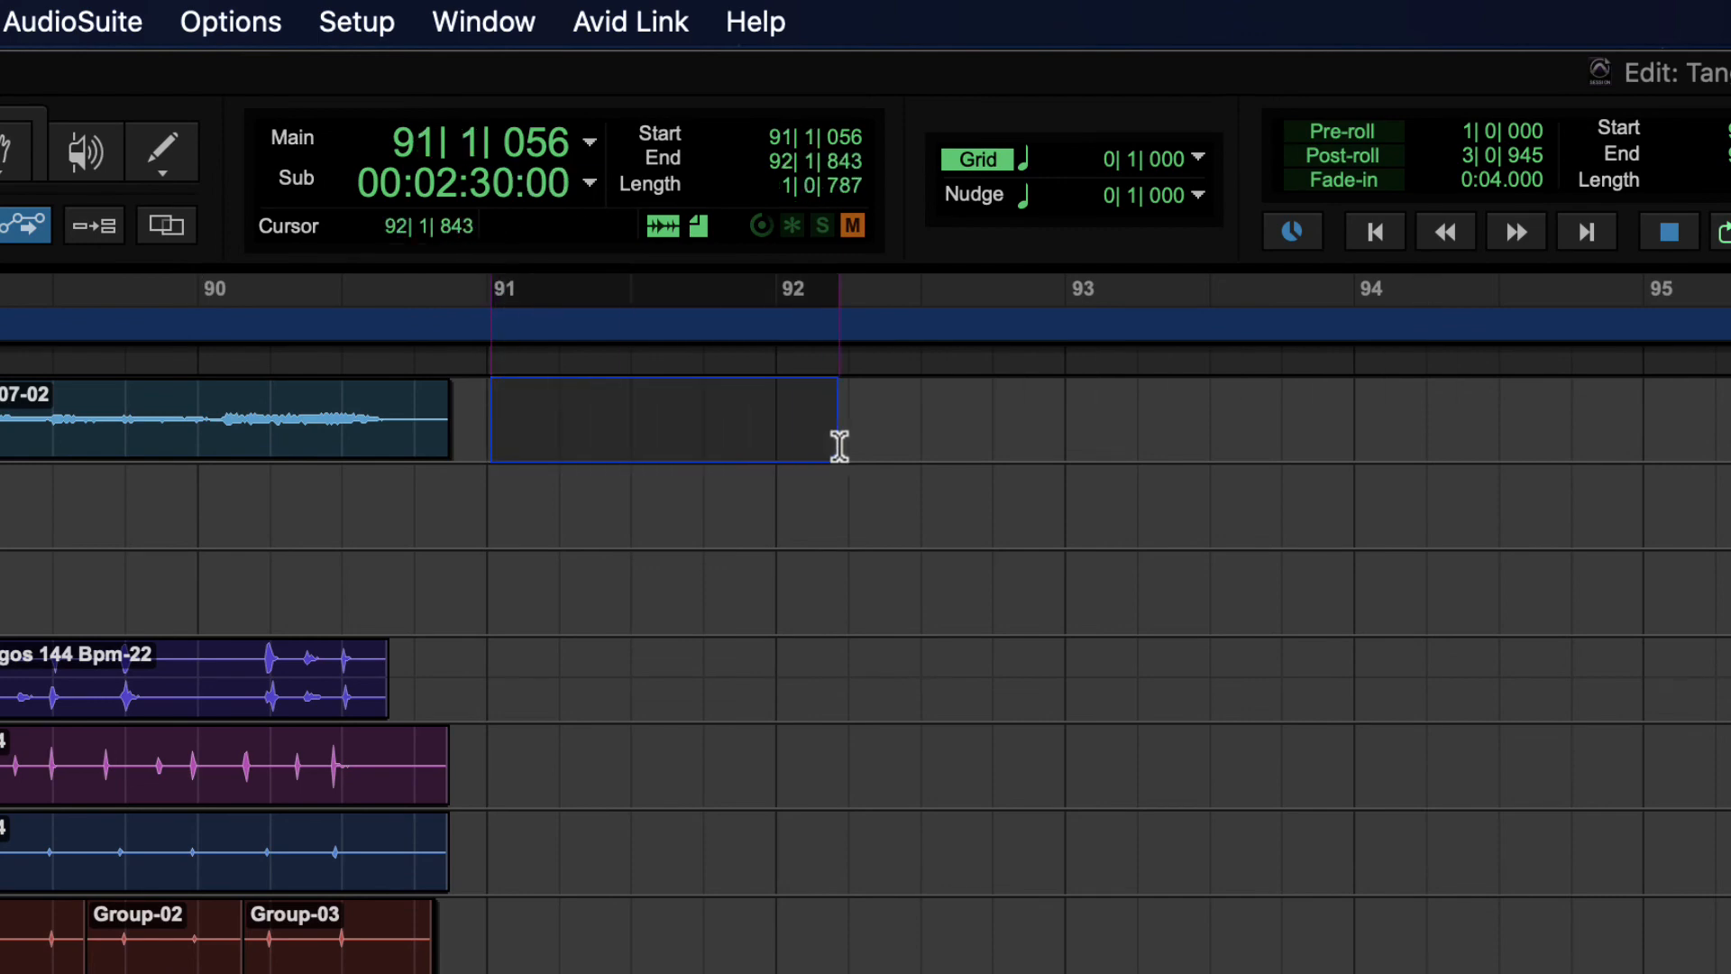
left_click(591, 142)
left_click(629, 186)
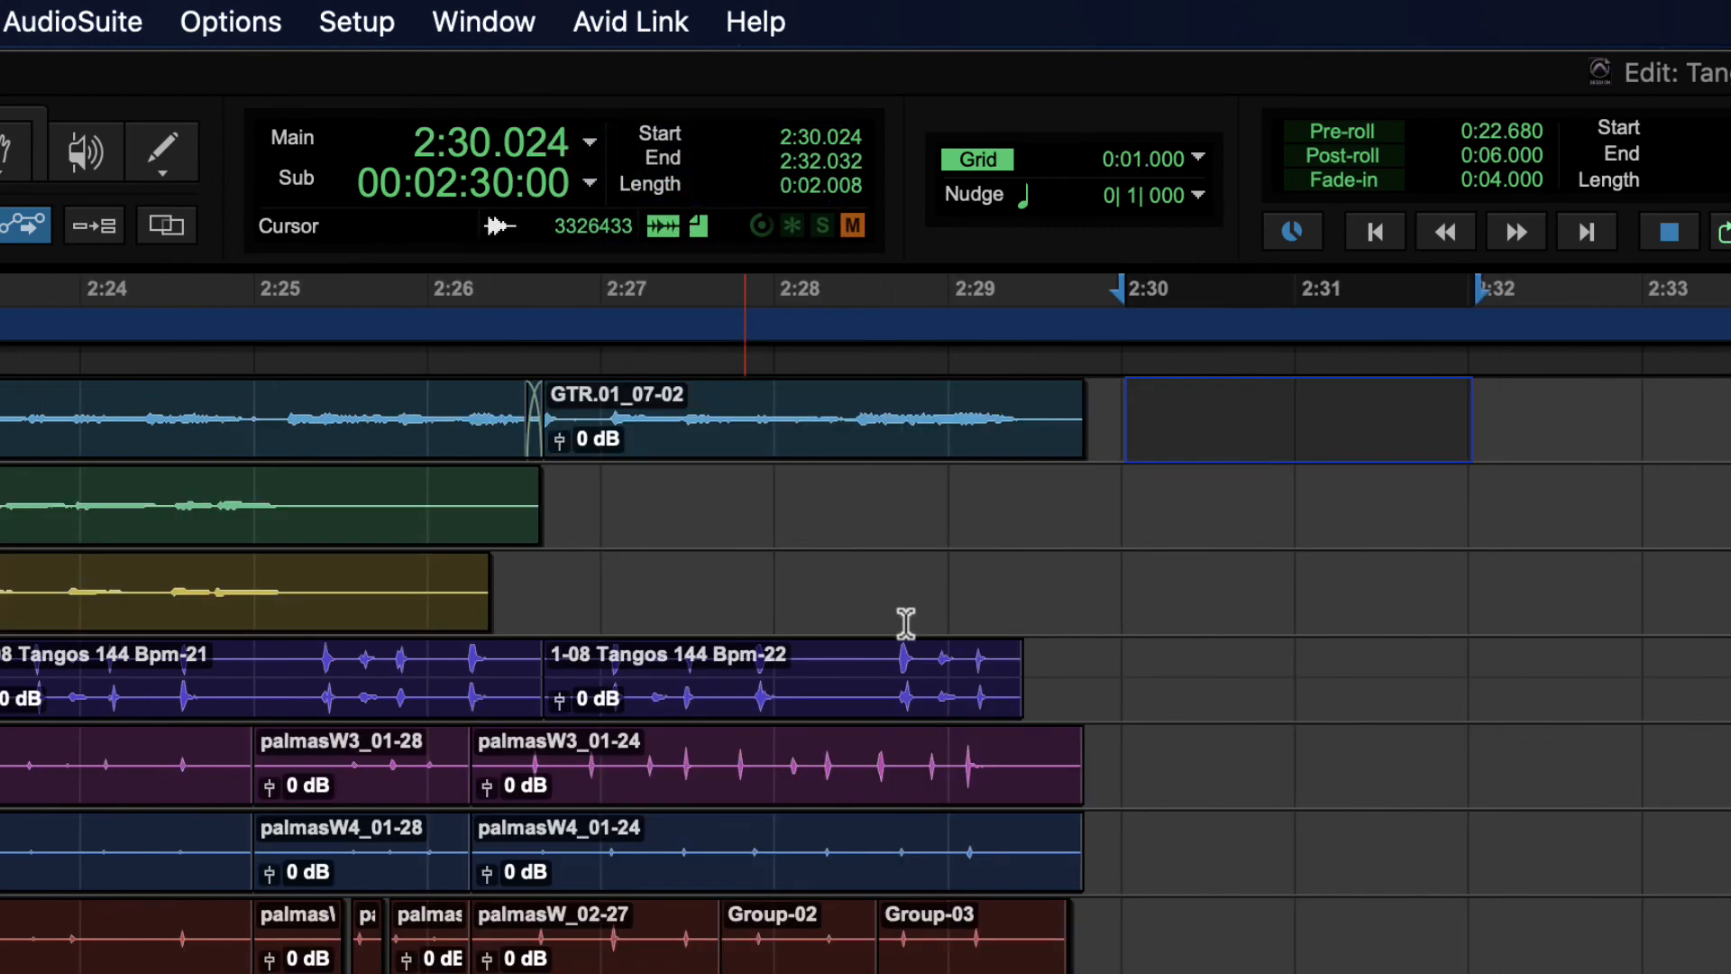
- Create a blank one-second clip group on the GTR.01 track from 2:30.000 to 2:31.000
left_click(1146, 458)
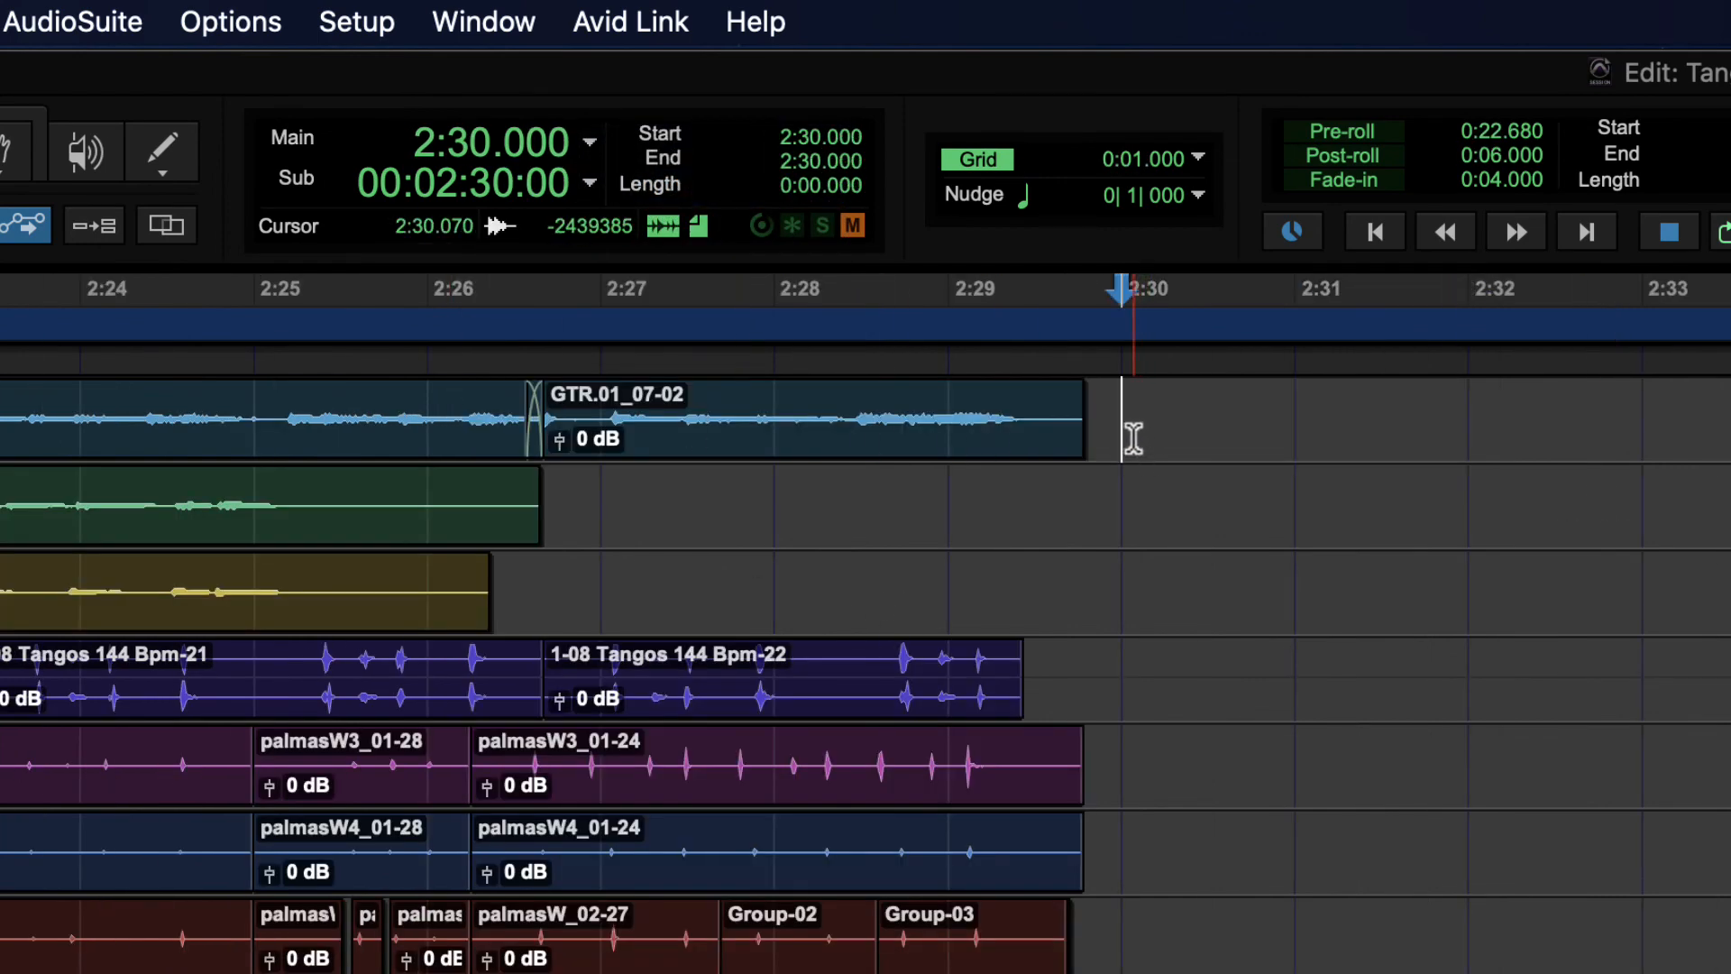
left_click_drag(1129, 425, 1302, 423)
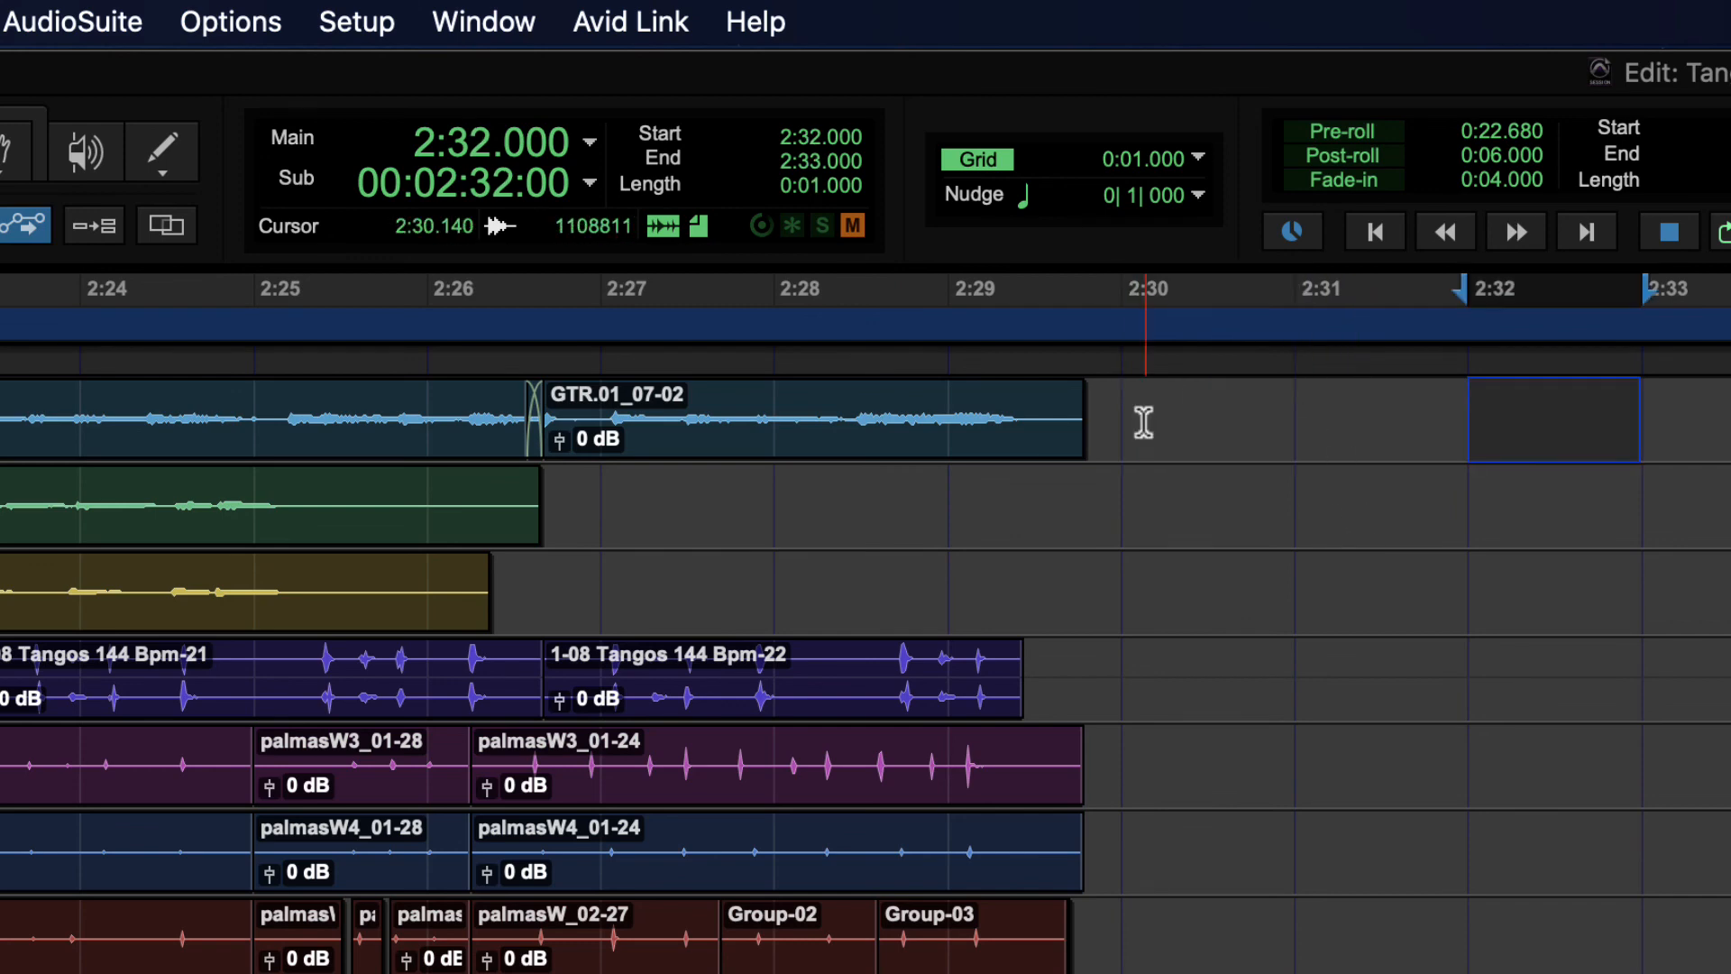
left_click_drag(1125, 420, 1319, 433)
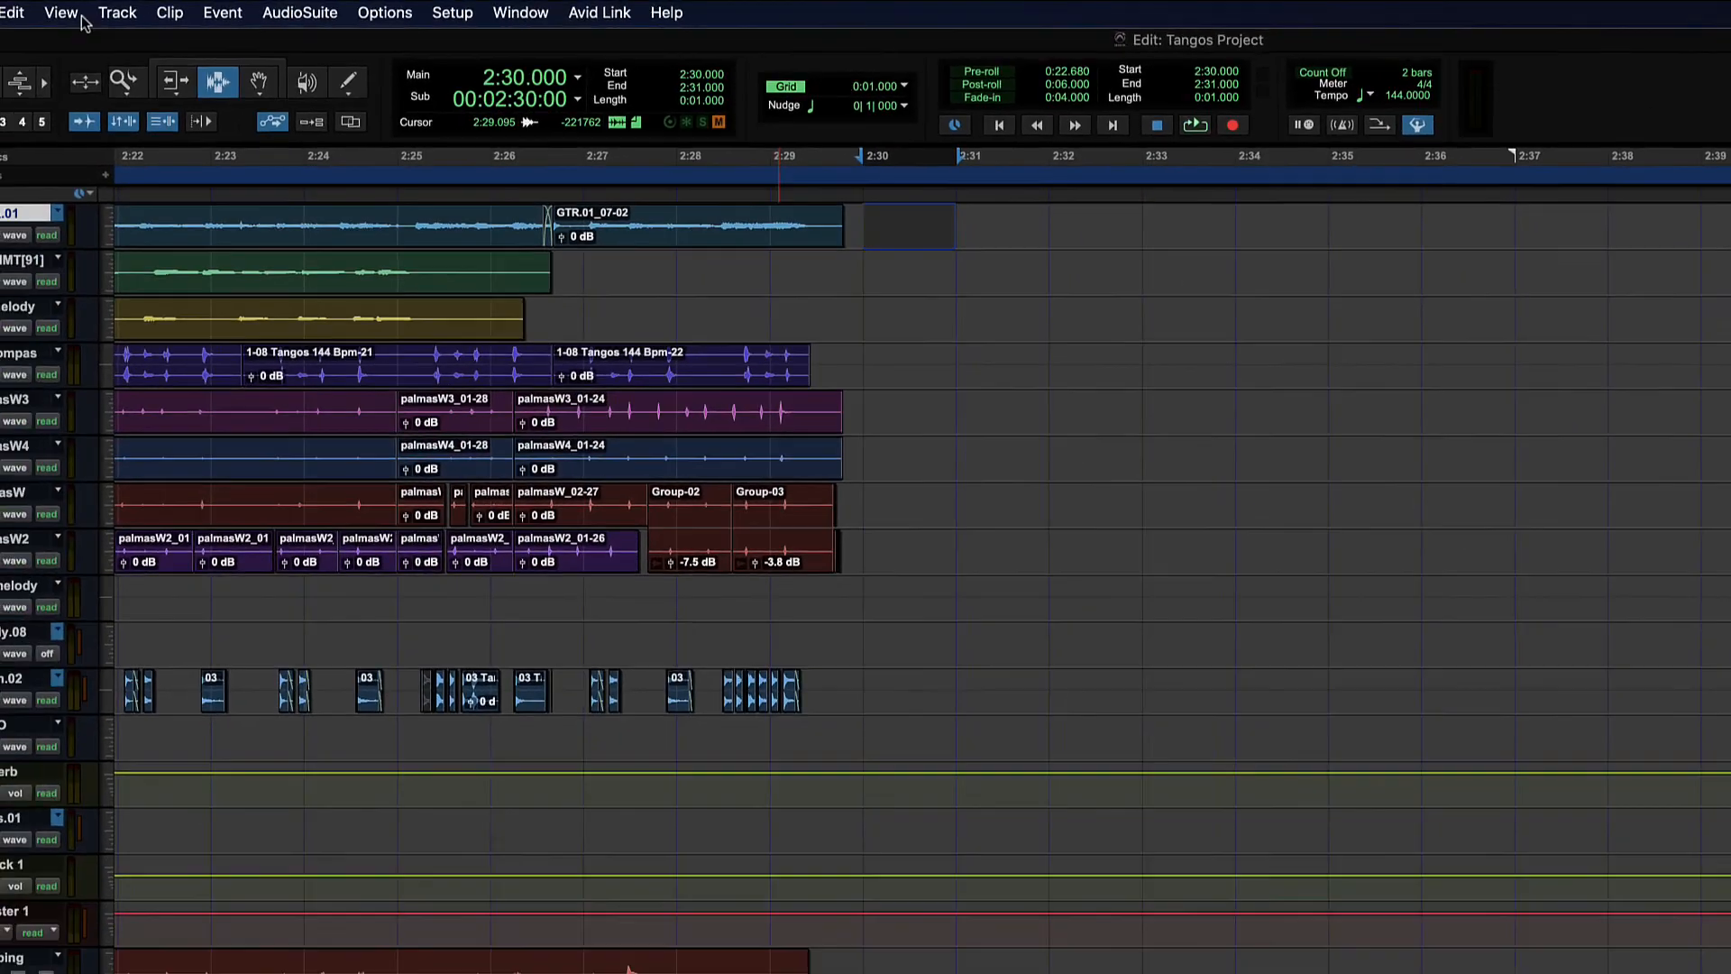
right_click(920, 234)
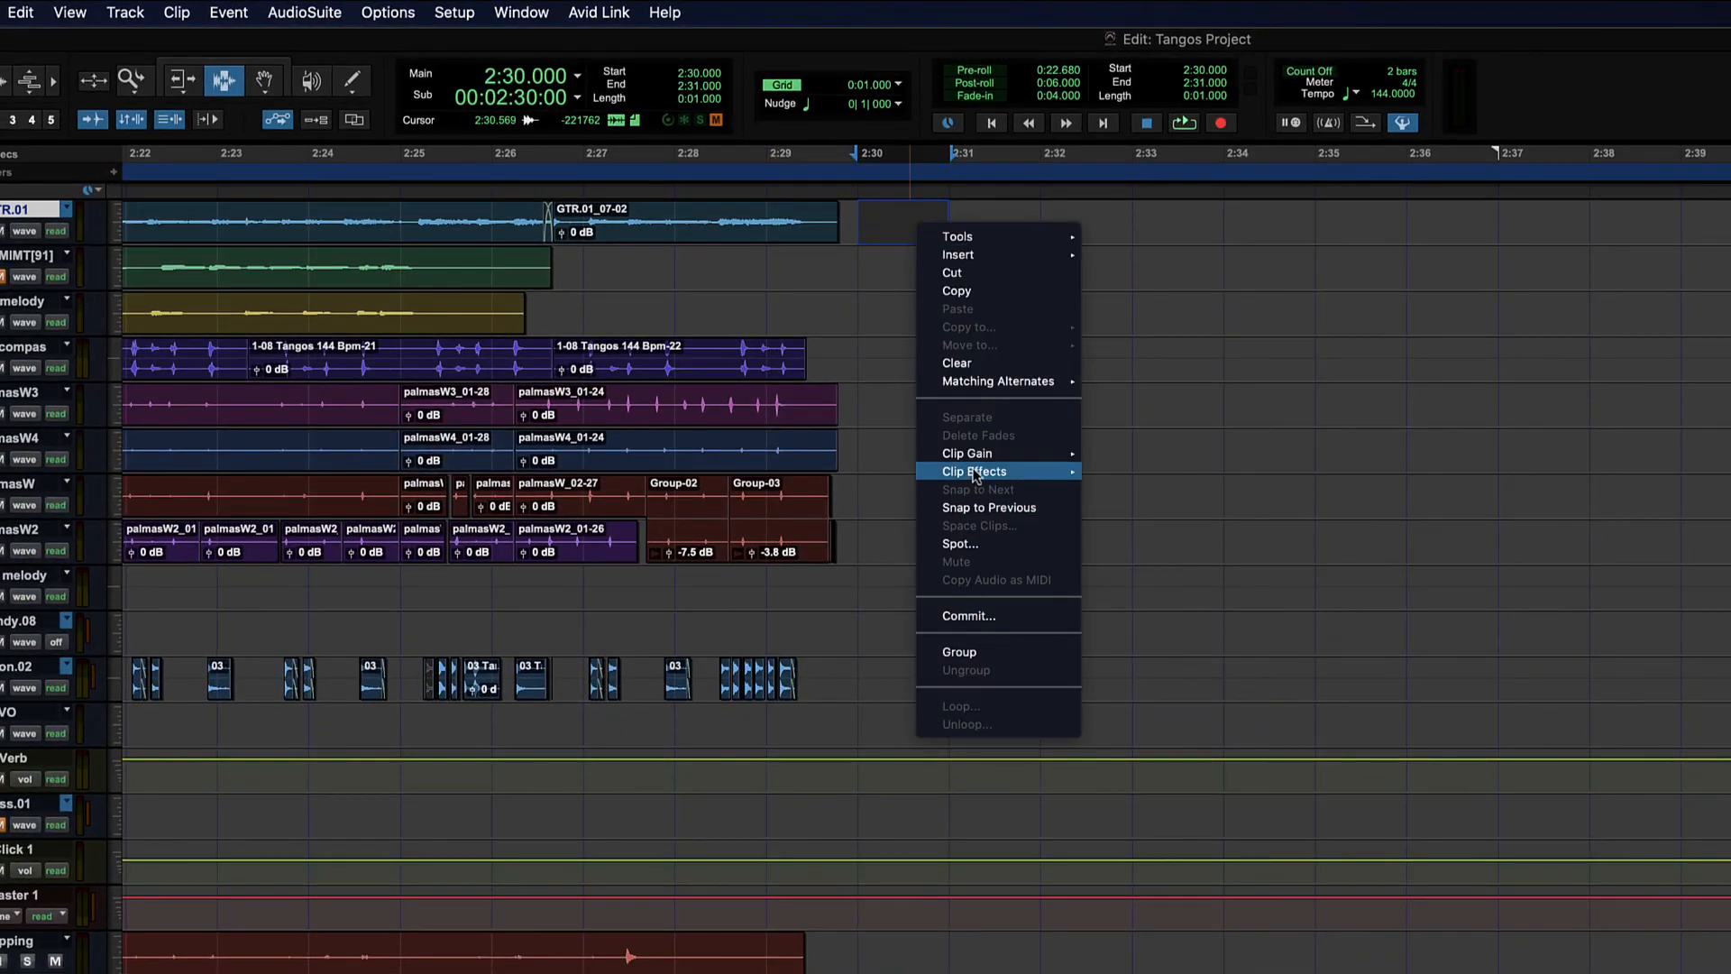
left_click(959, 651)
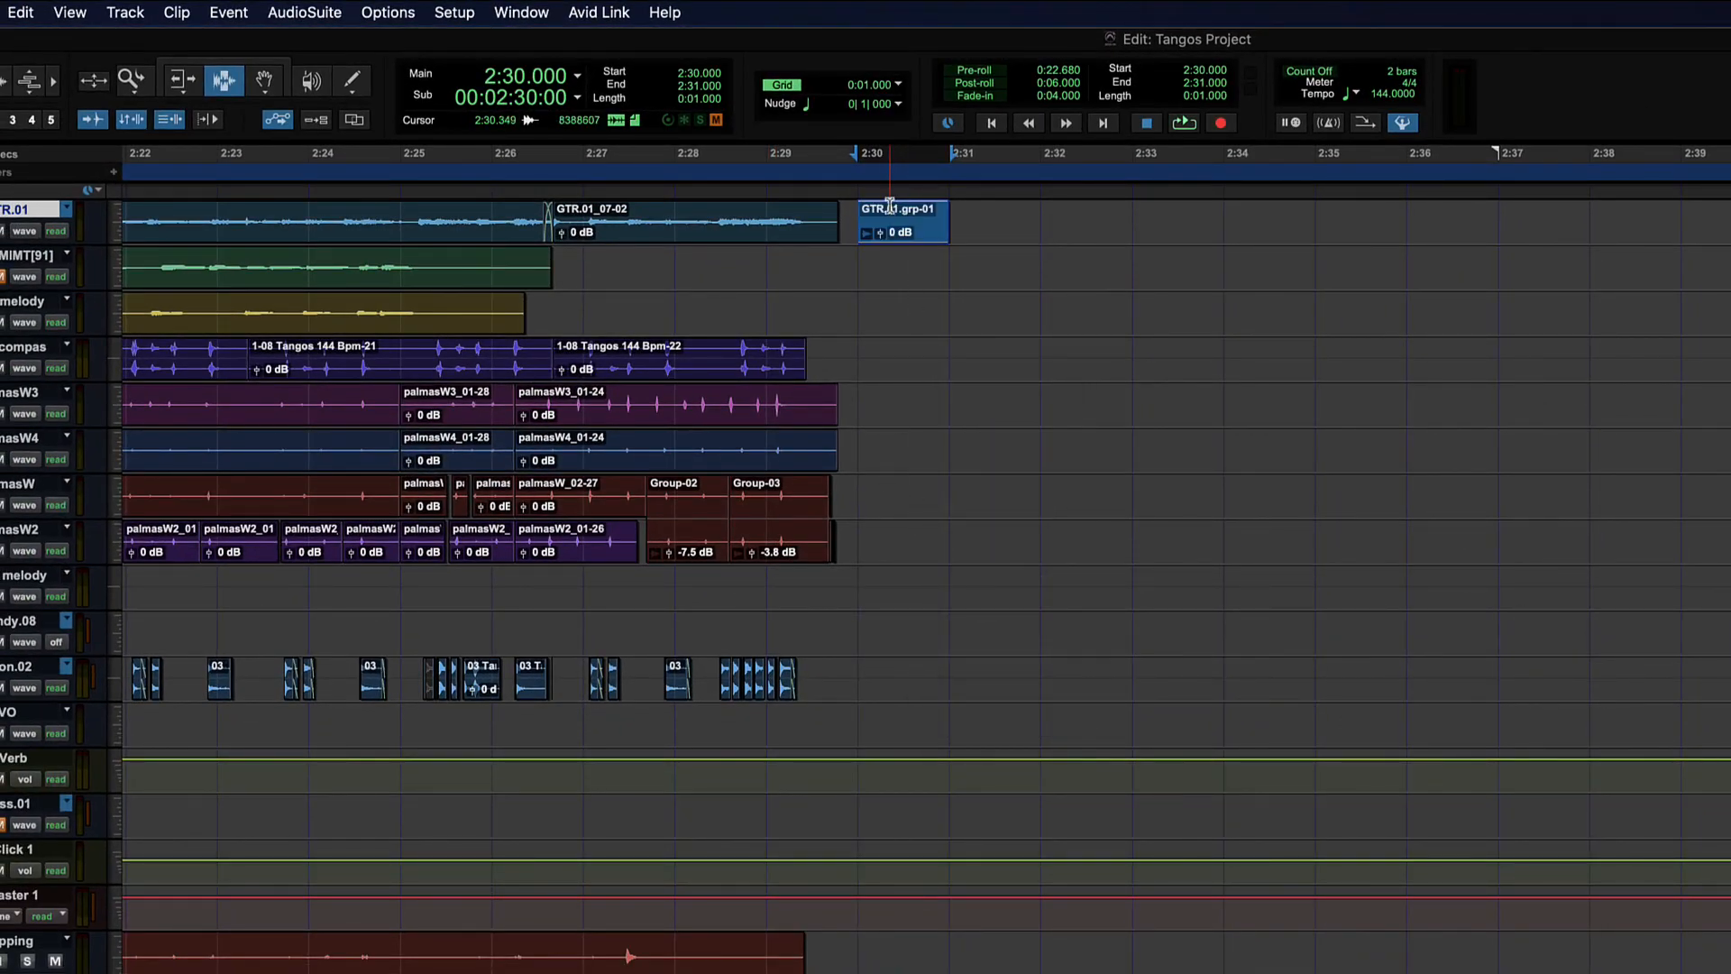
- Switch to the Grabber tool and delete the blank clip group at 2:30.000 on the GTR.01 track
left_click(263, 83)
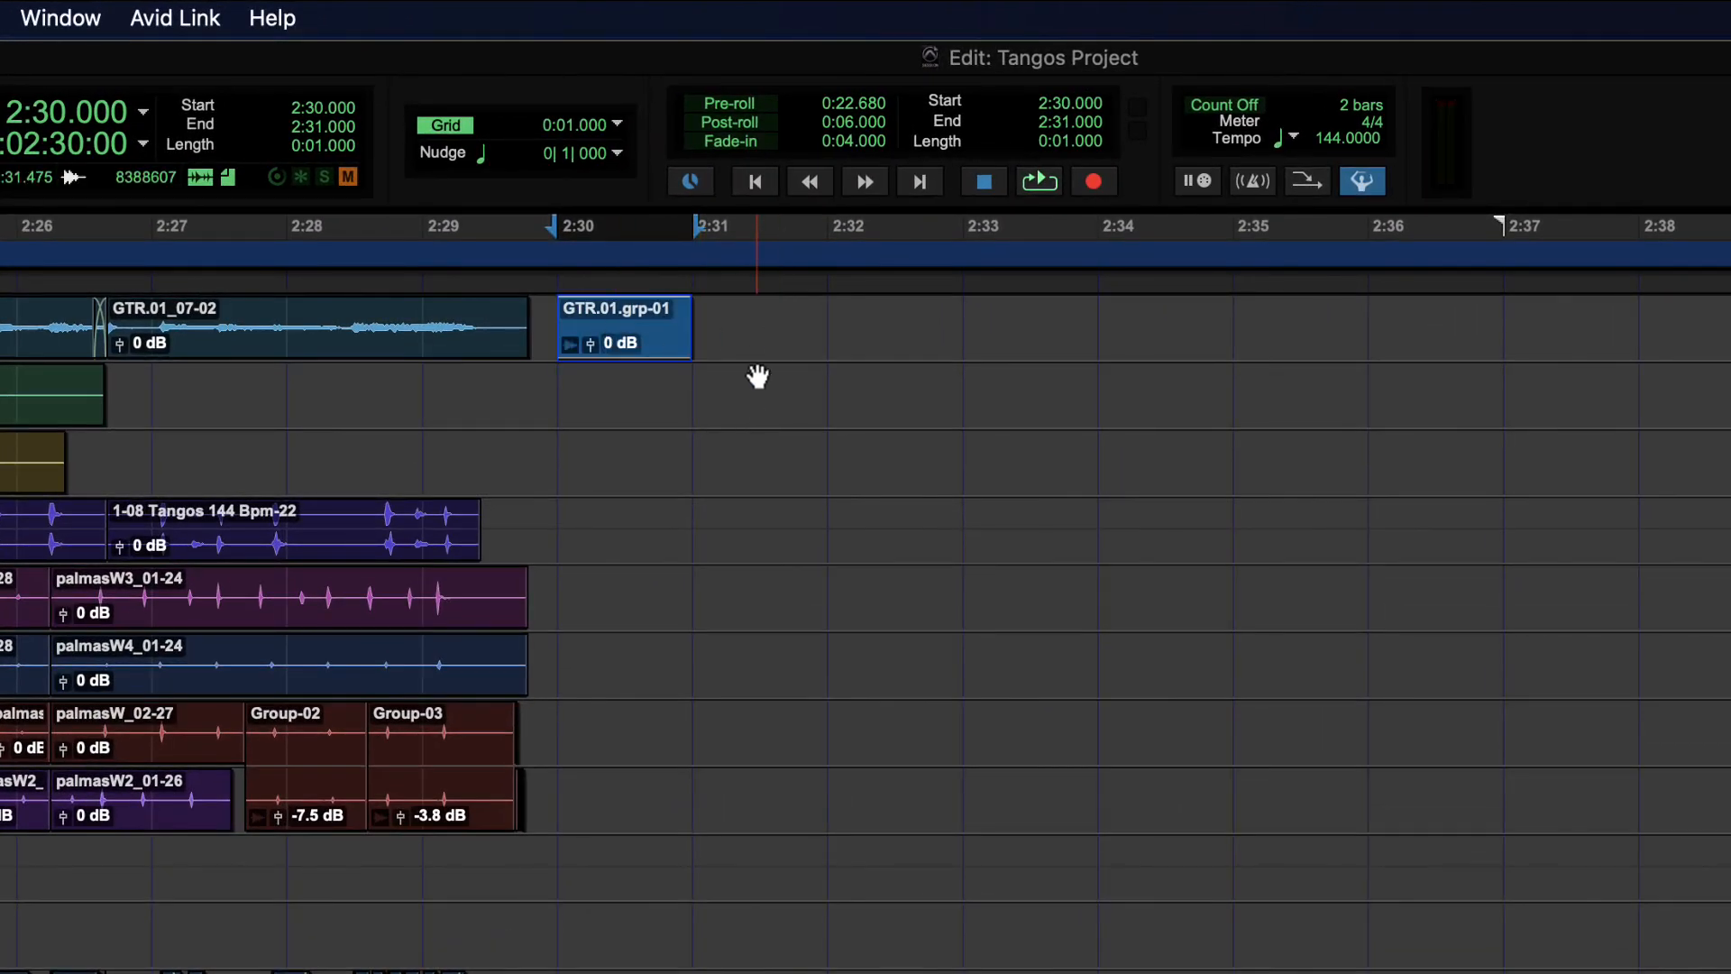
mouse_move(591, 324)
left_mouse_down()
mouse_move(983, 334)
mouse_move(608, 325)
left_mouse_up()
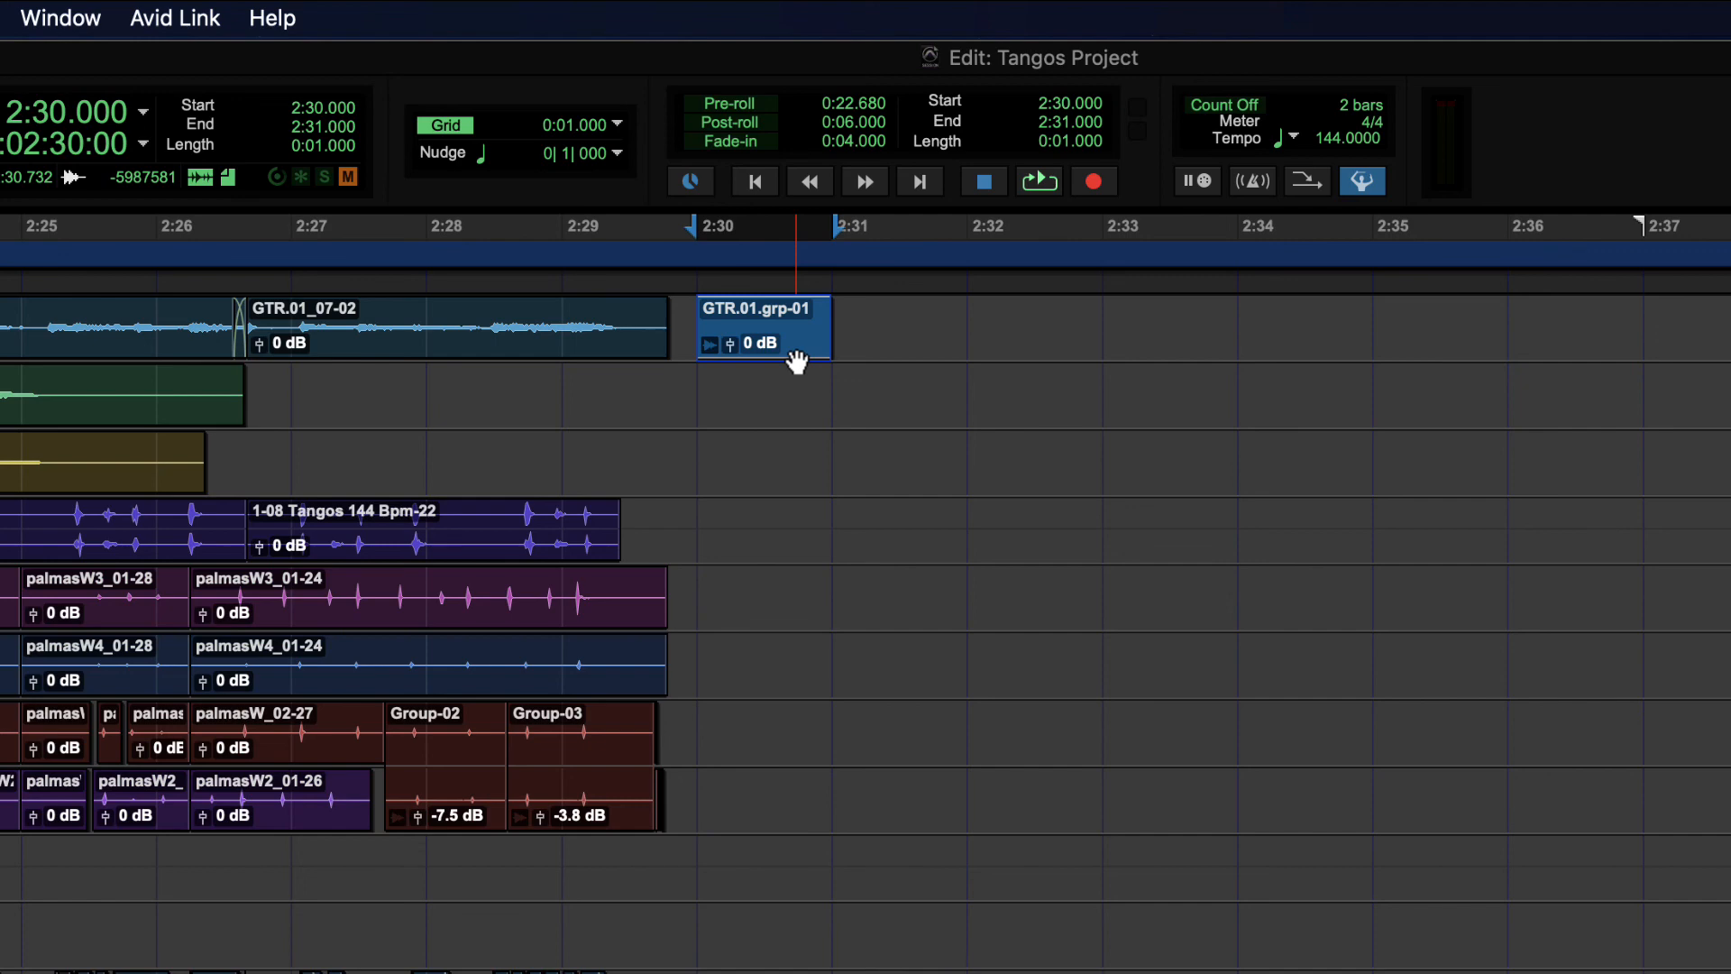
key("Delete")
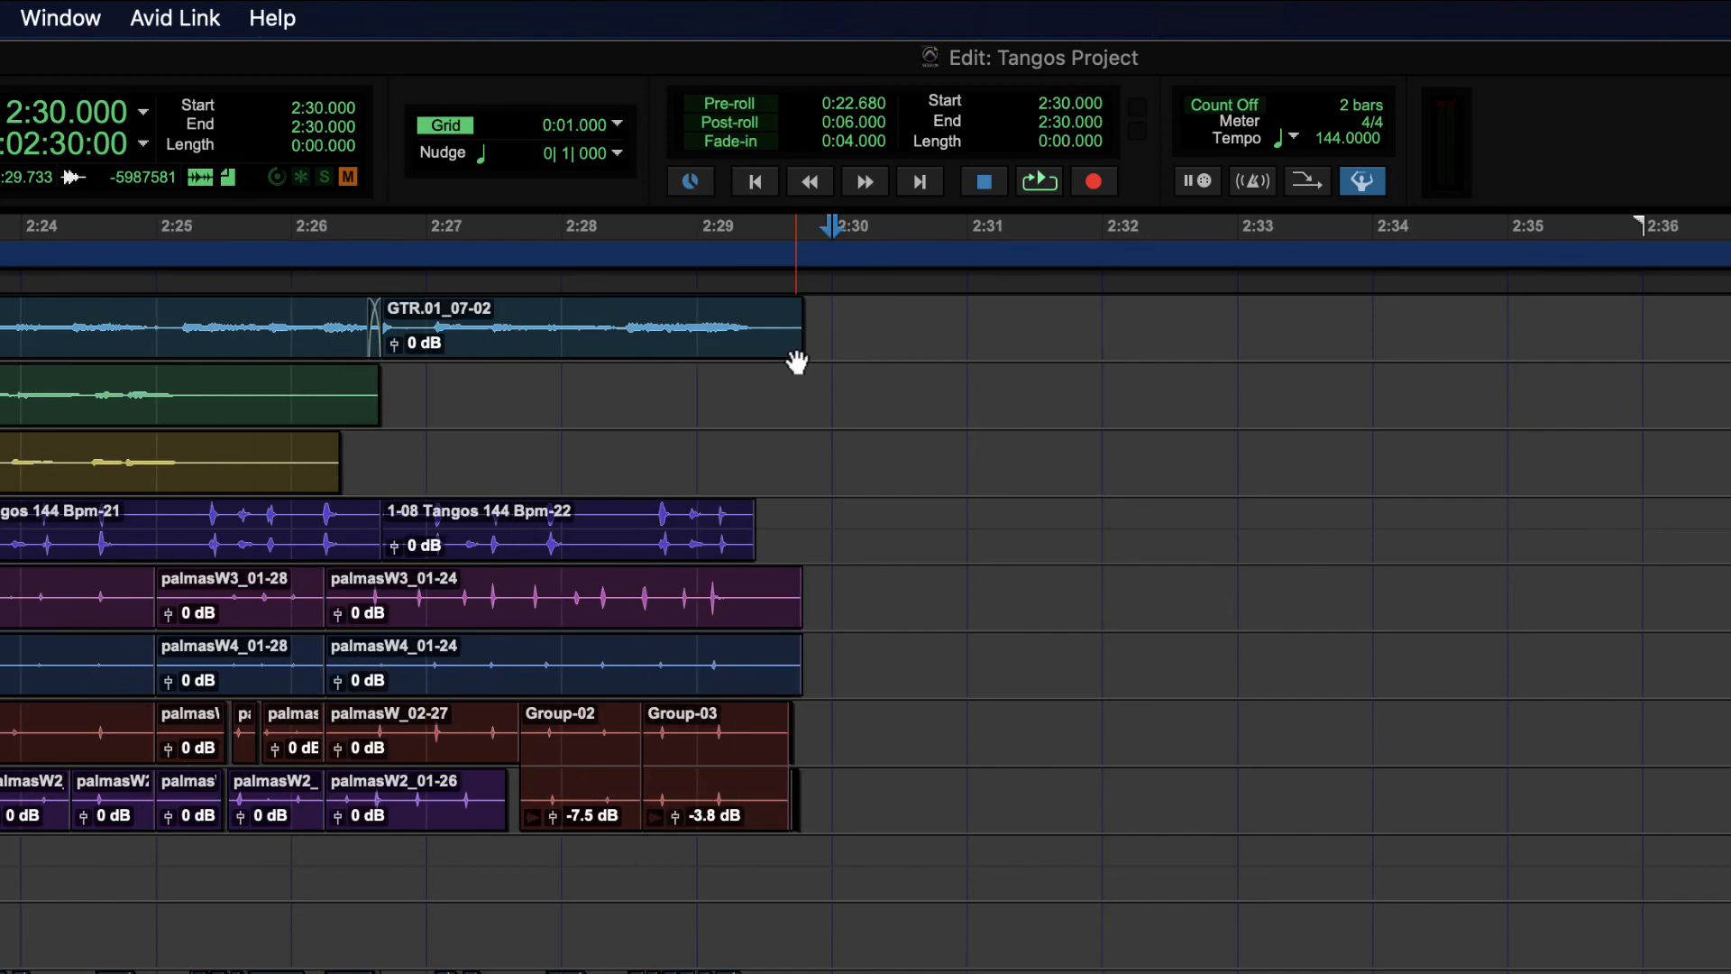